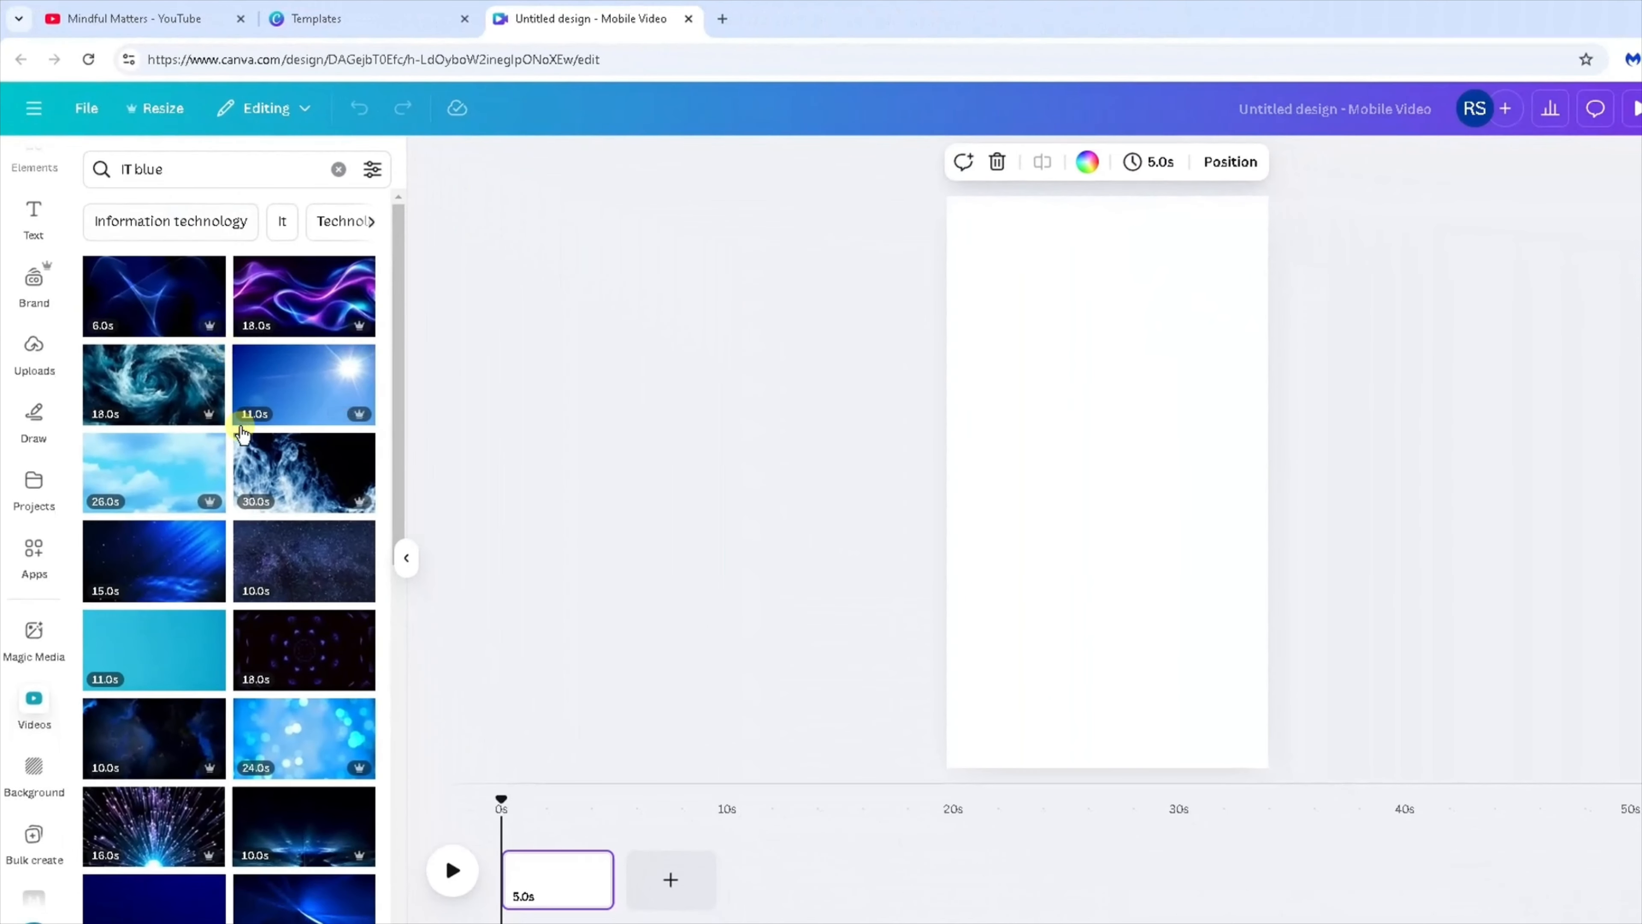
Add the 15-second blue network video from the IT blue search results to the page.
{"action": "scroll", "coordinate": [444, 794], "scroll_direction": "down", "scroll_amount": 2}
{"action": "scroll", "coordinate": [243, 435], "scroll_direction": "down", "scroll_amount": 6}
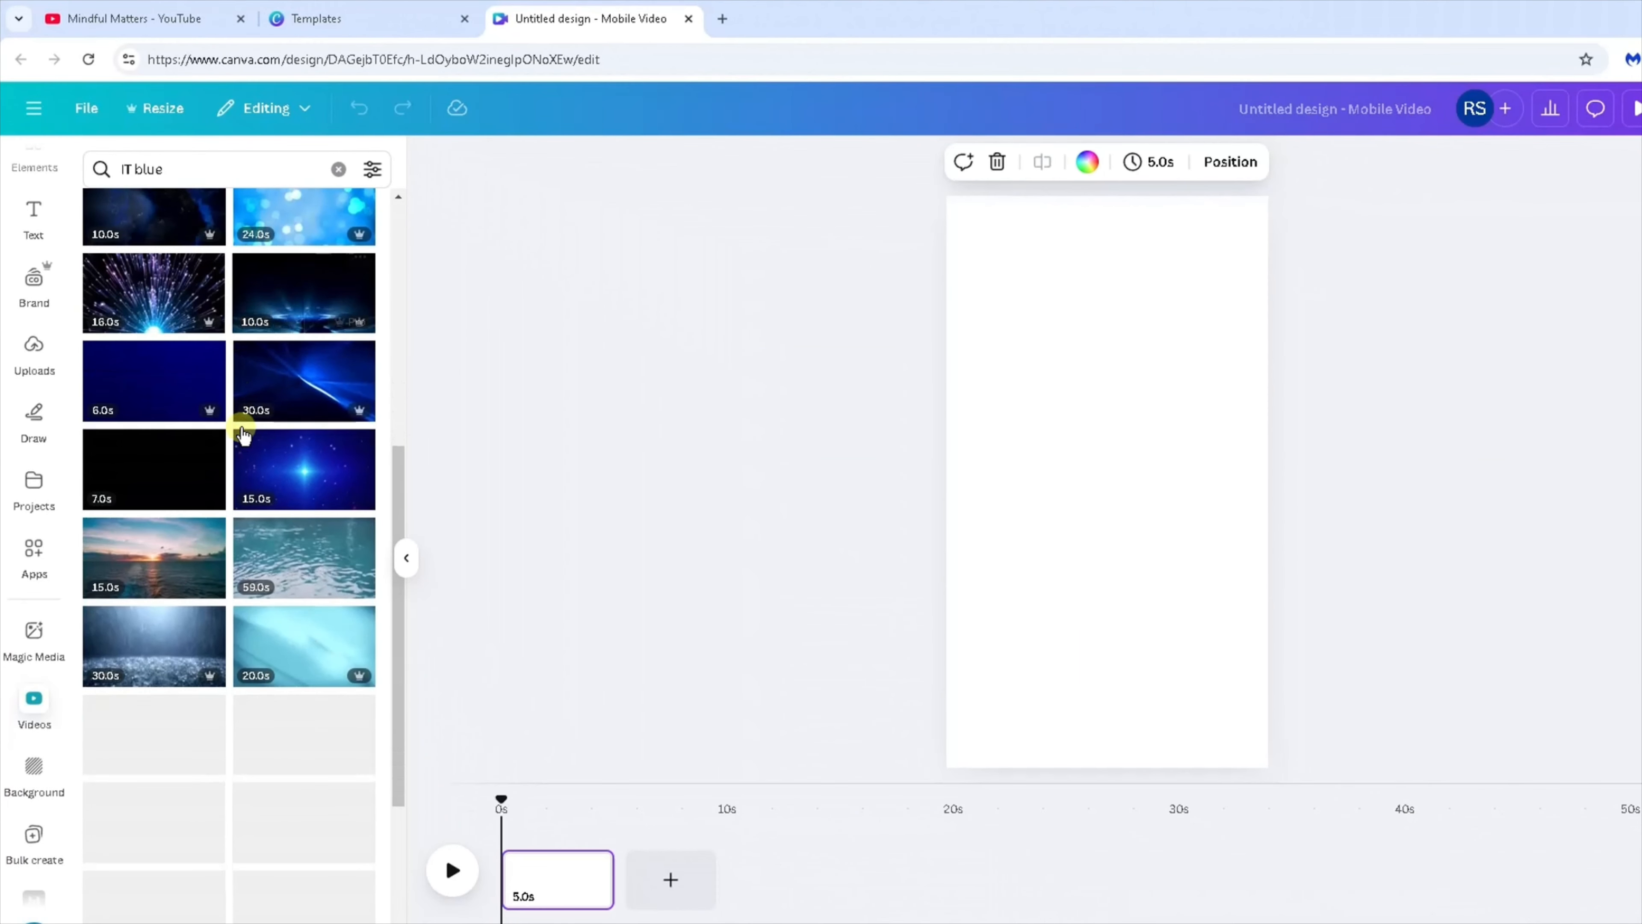
{"action": "scroll", "coordinate": [231, 412], "scroll_direction": "down", "scroll_amount": 2}
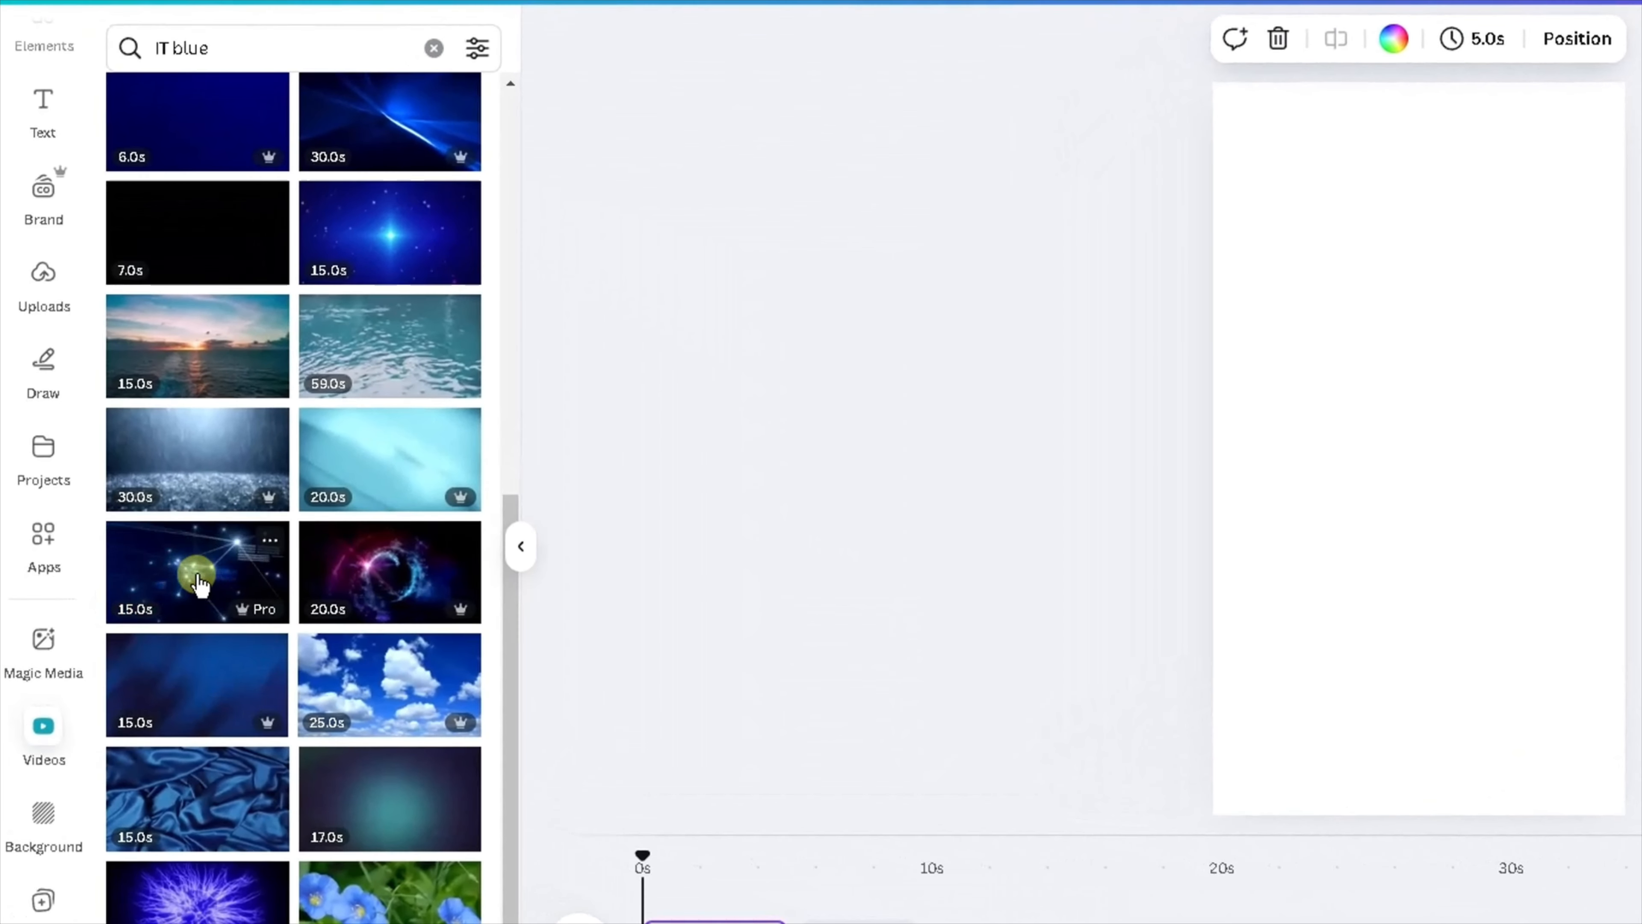
{"action": "left_click_drag", "start_coordinate": [236, 554], "coordinate": [1172, 503]}
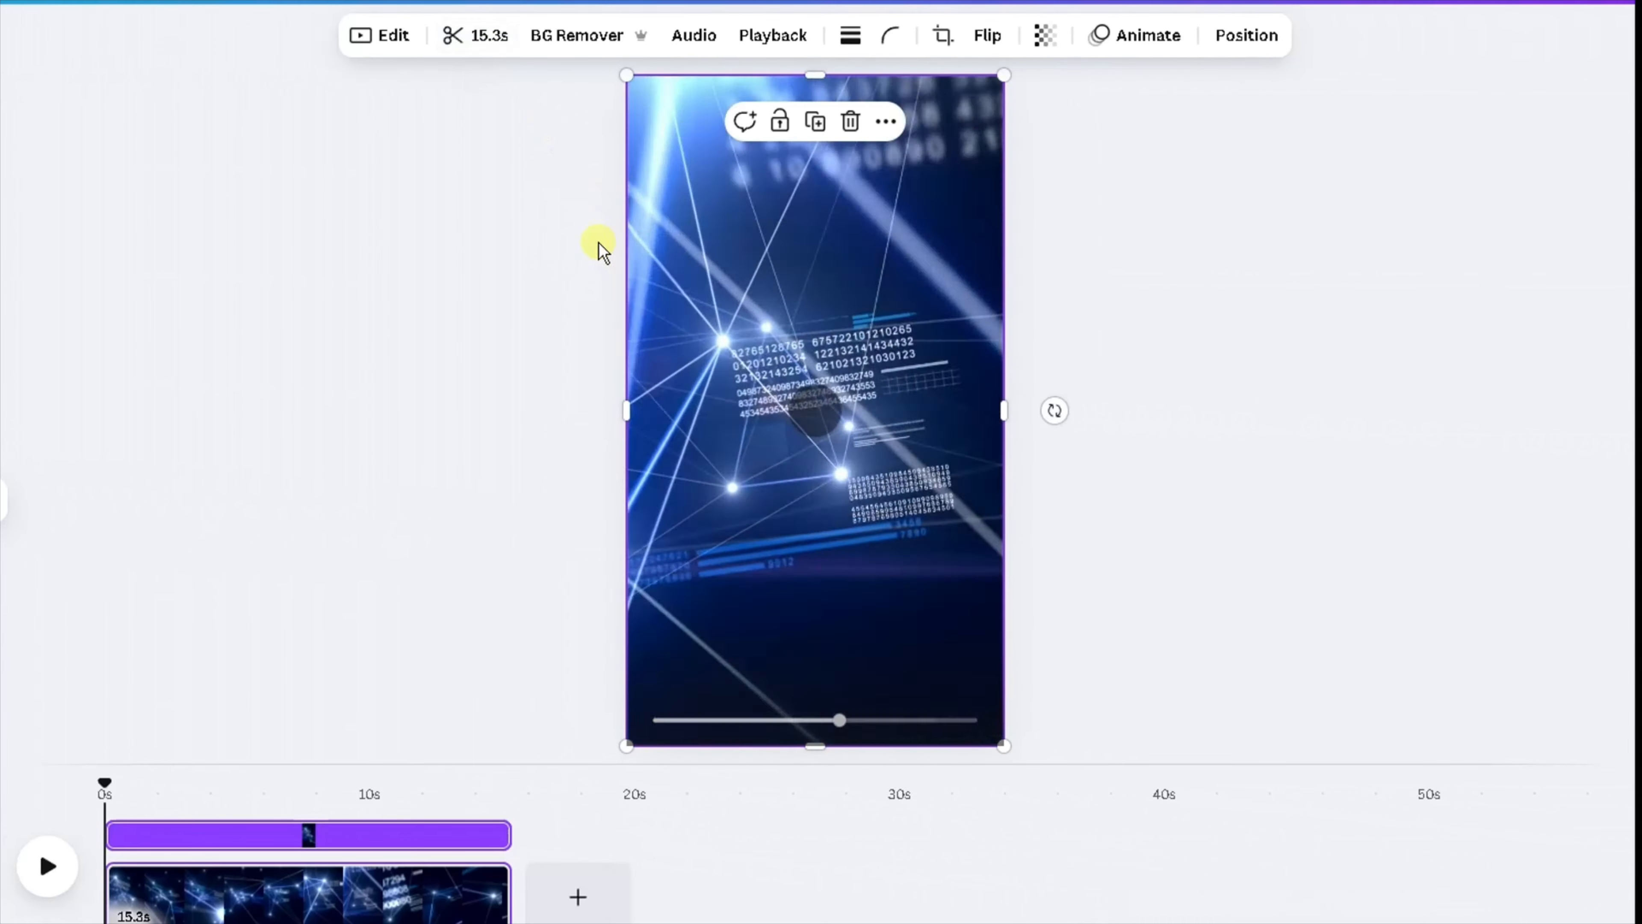
Trim the video clip to a duration of 6.0 s.
{"action": "left_click", "coordinate": [487, 41]}
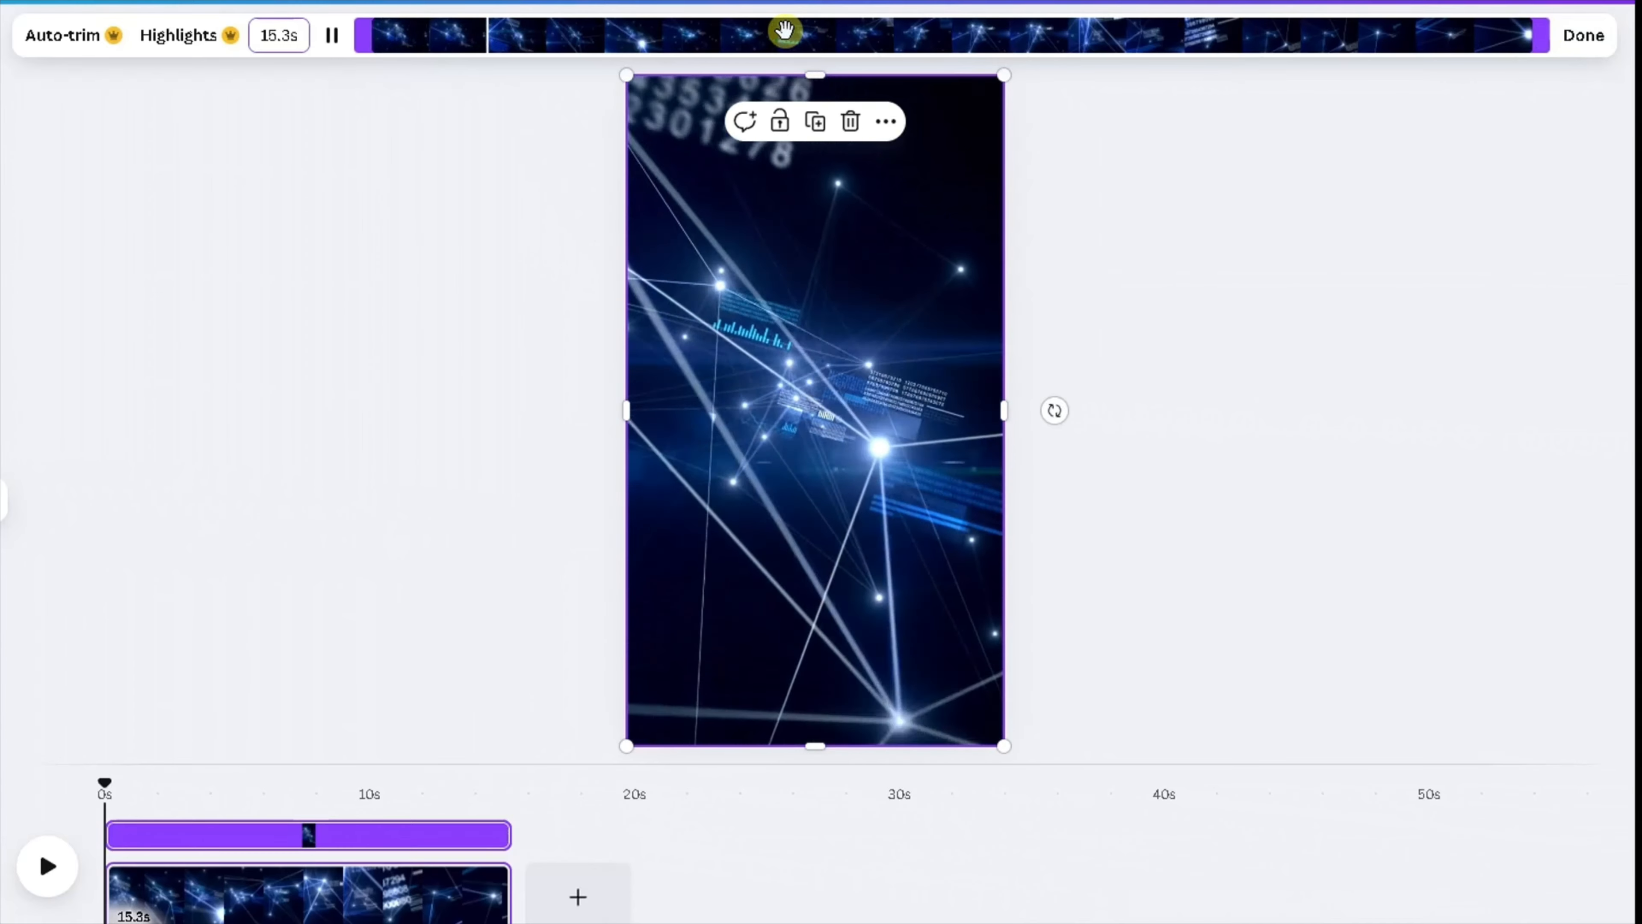
{"action": "left_click", "coordinate": [307, 35]}
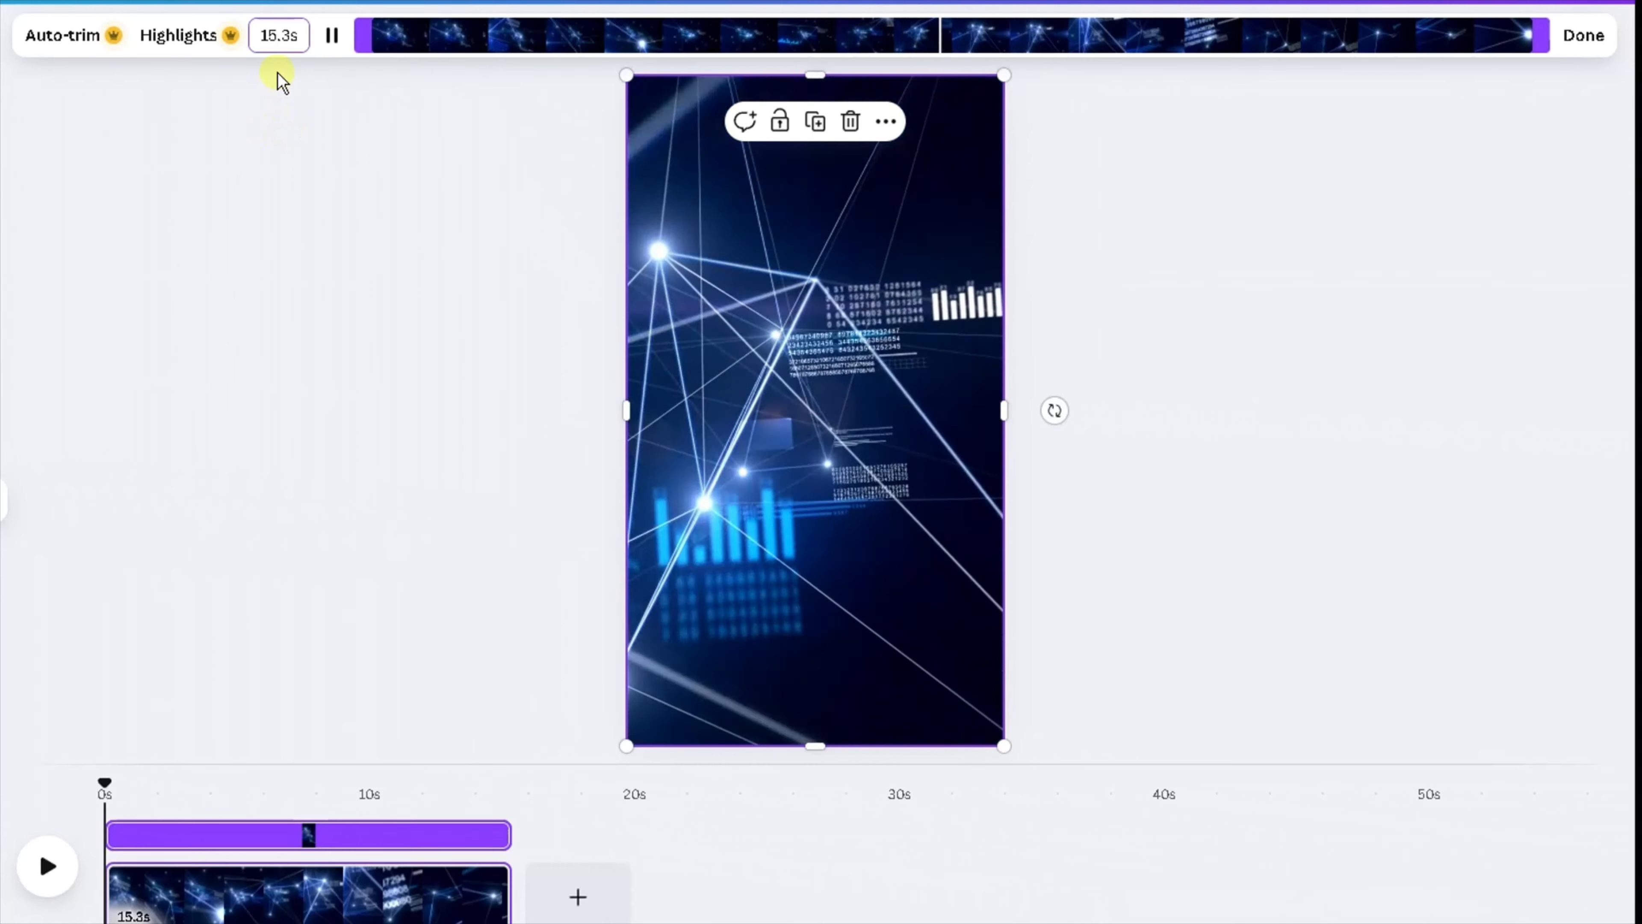
{"action": "key", "text": "BackSpace"}
{"action": "key", "text": "BackSpace"}
{"action": "key", "text": "BackSpace"}
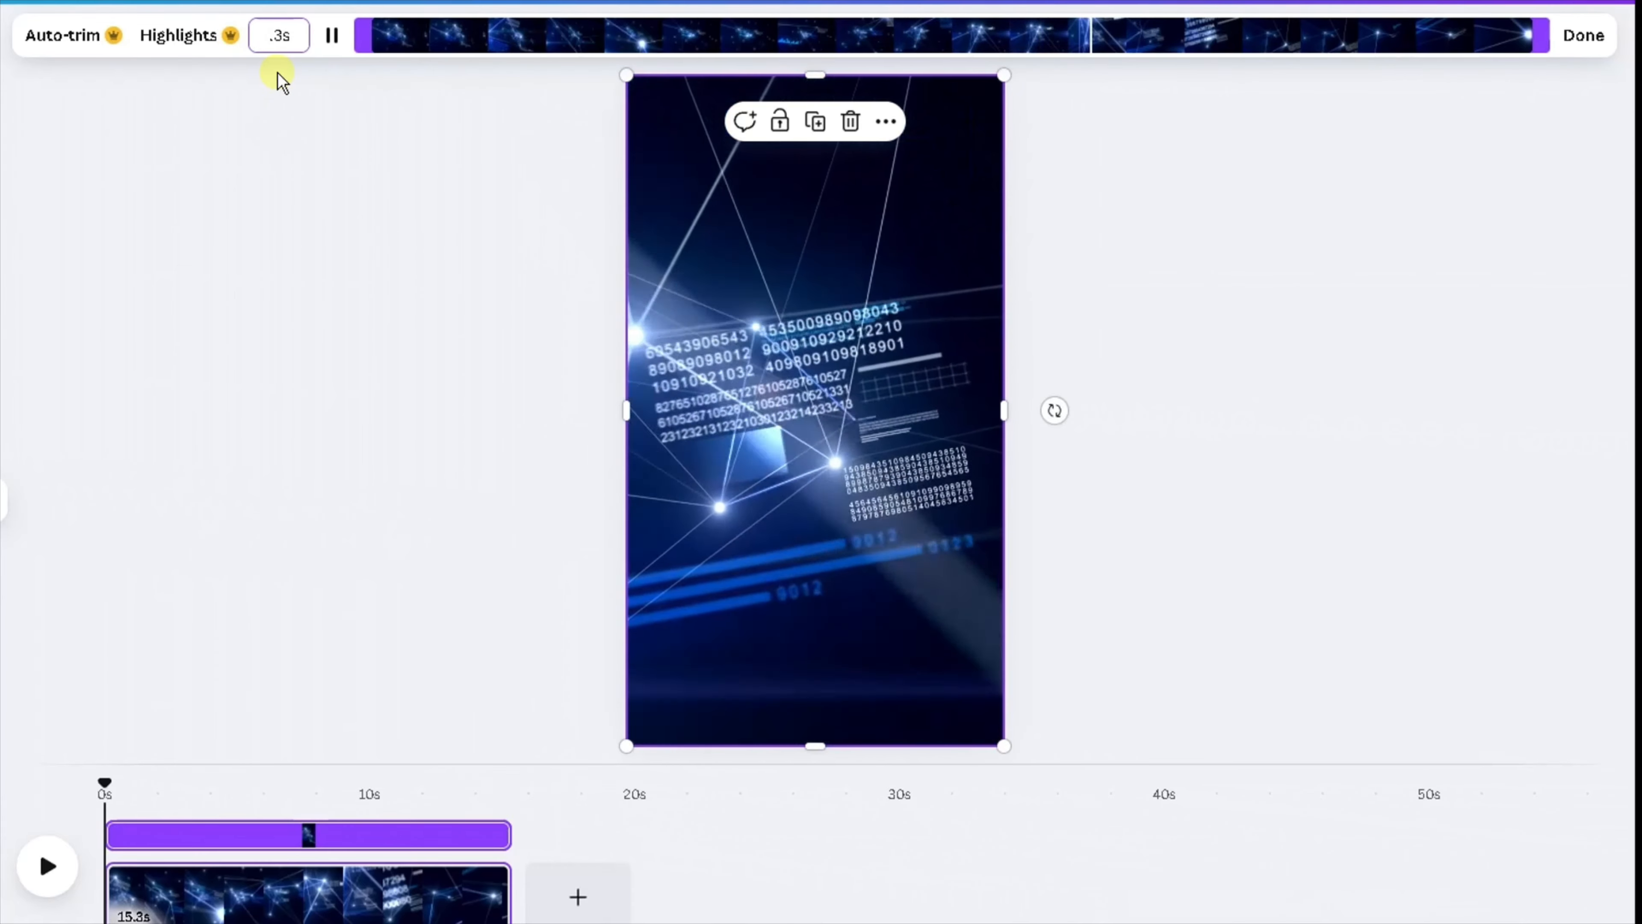
{"action": "type", "text": "6."}
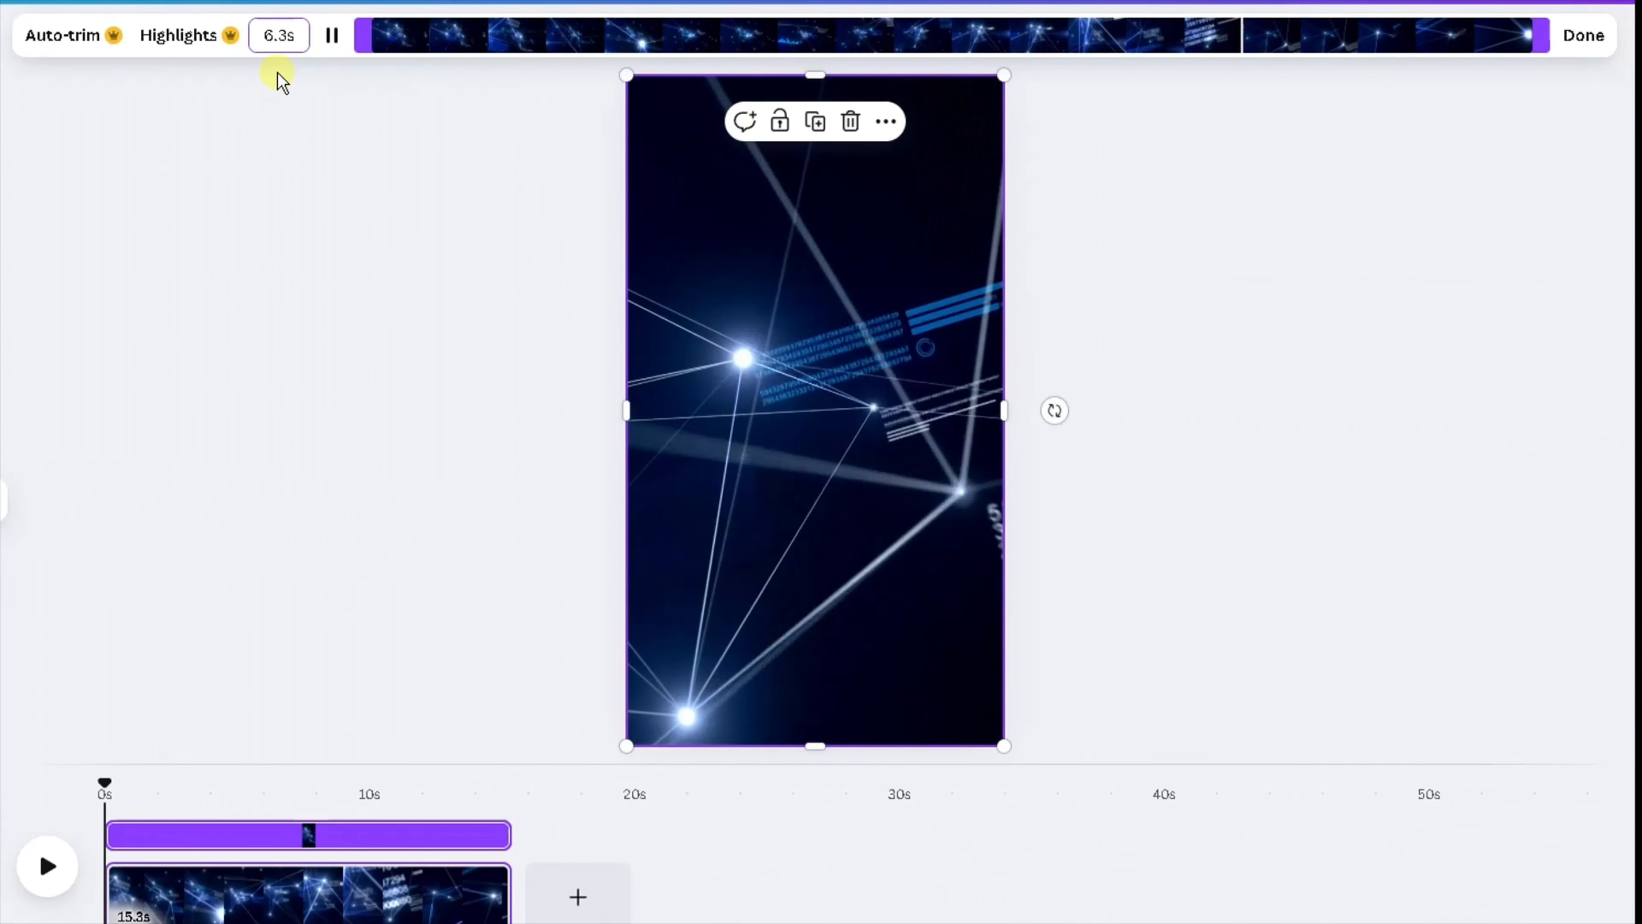
{"action": "key", "text": "Delete"}
{"action": "type", "text": "0"}
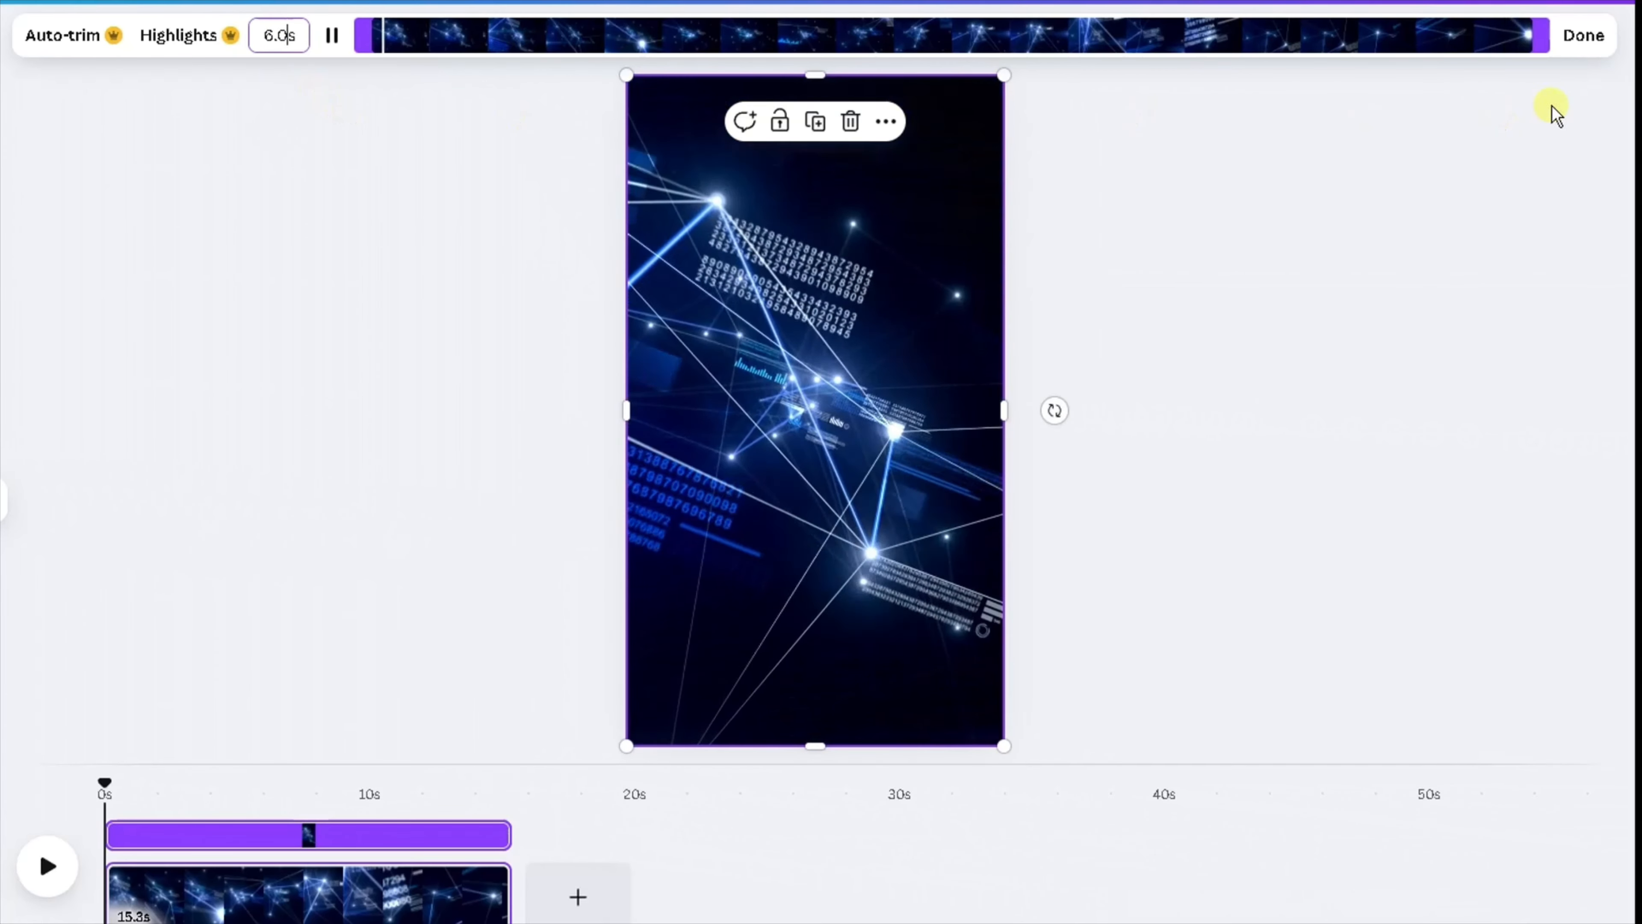
{"action": "left_click", "coordinate": [1581, 39]}
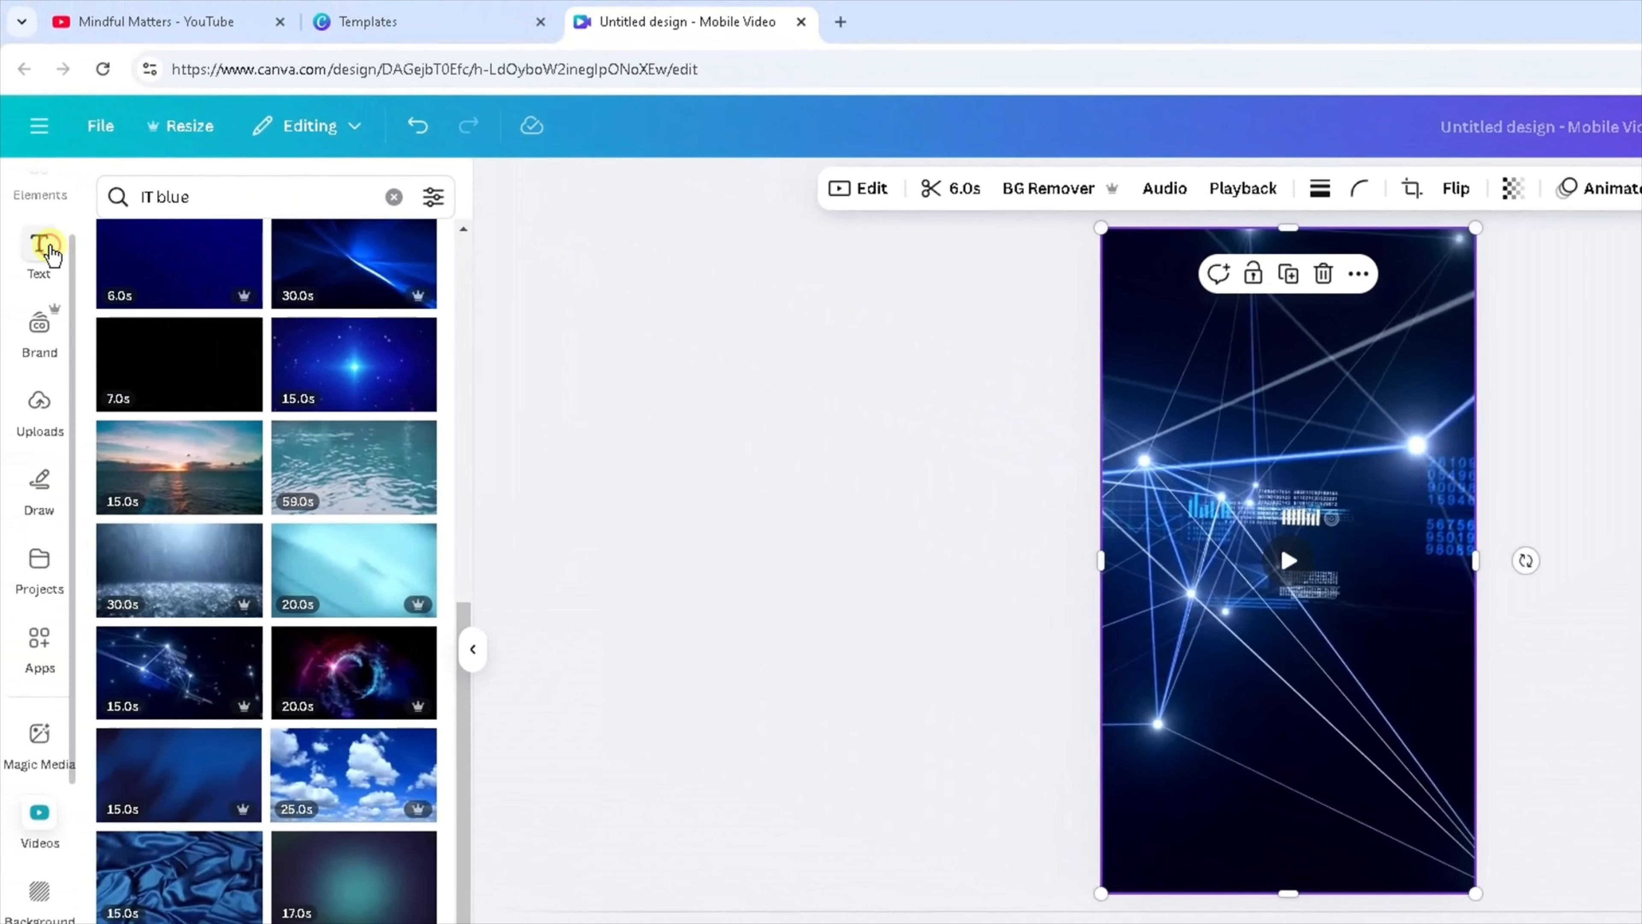
Add a heading text reading Topic onto the video.
{"action": "left_click", "coordinate": [50, 251]}
{"action": "left_click_drag", "start_coordinate": [219, 515], "coordinate": [1240, 352]}
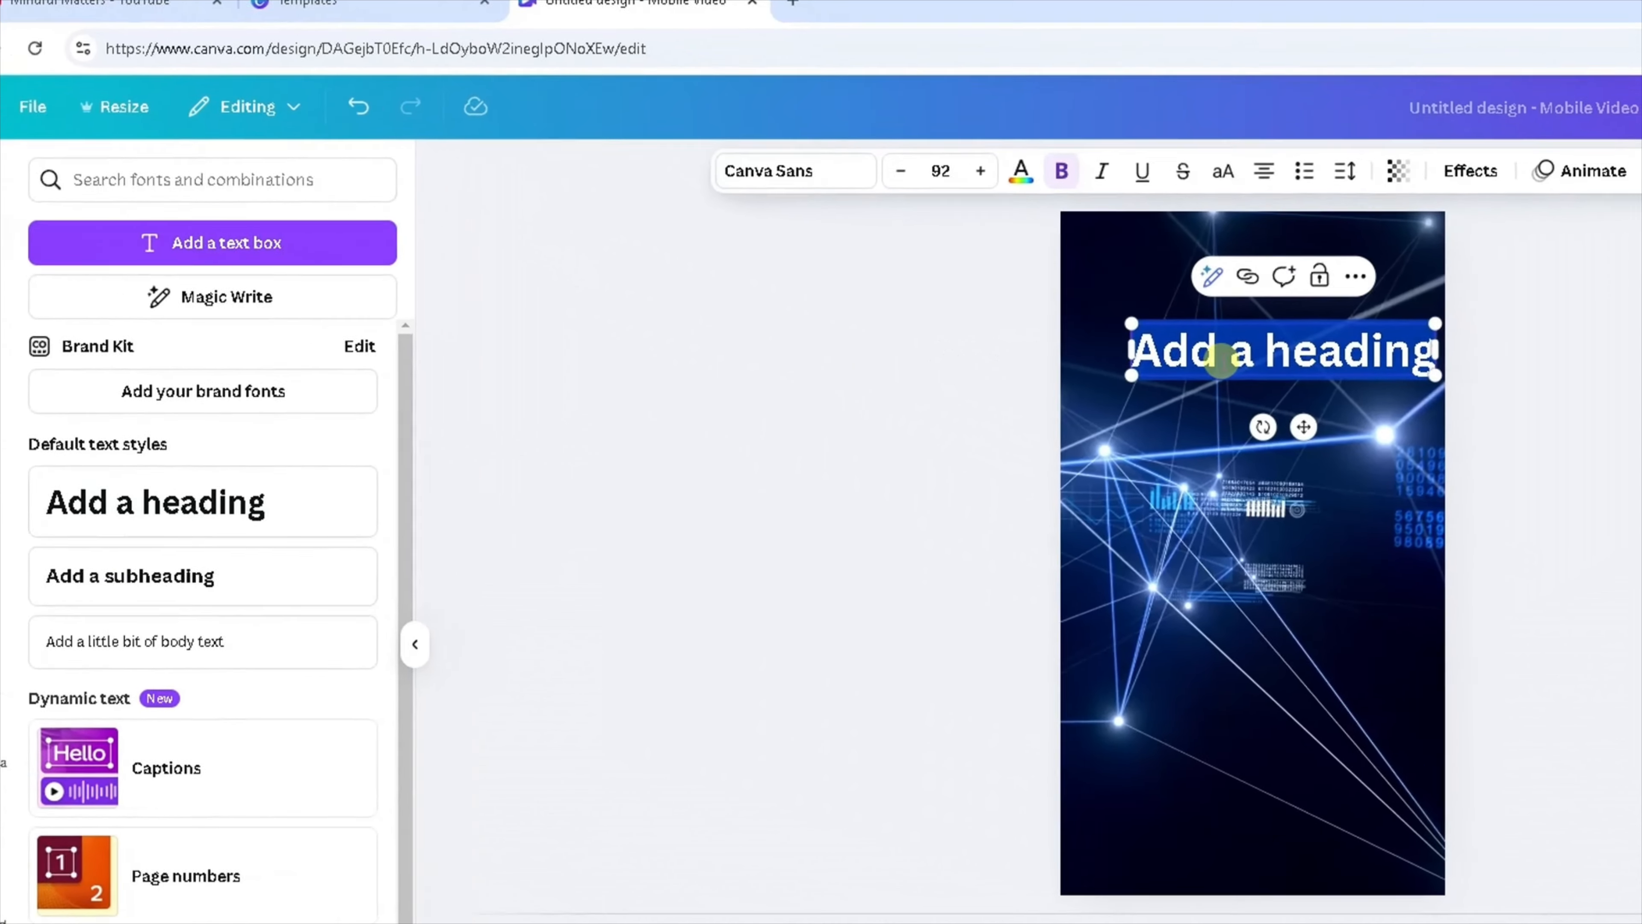
{"action": "type", "text": "Topic"}
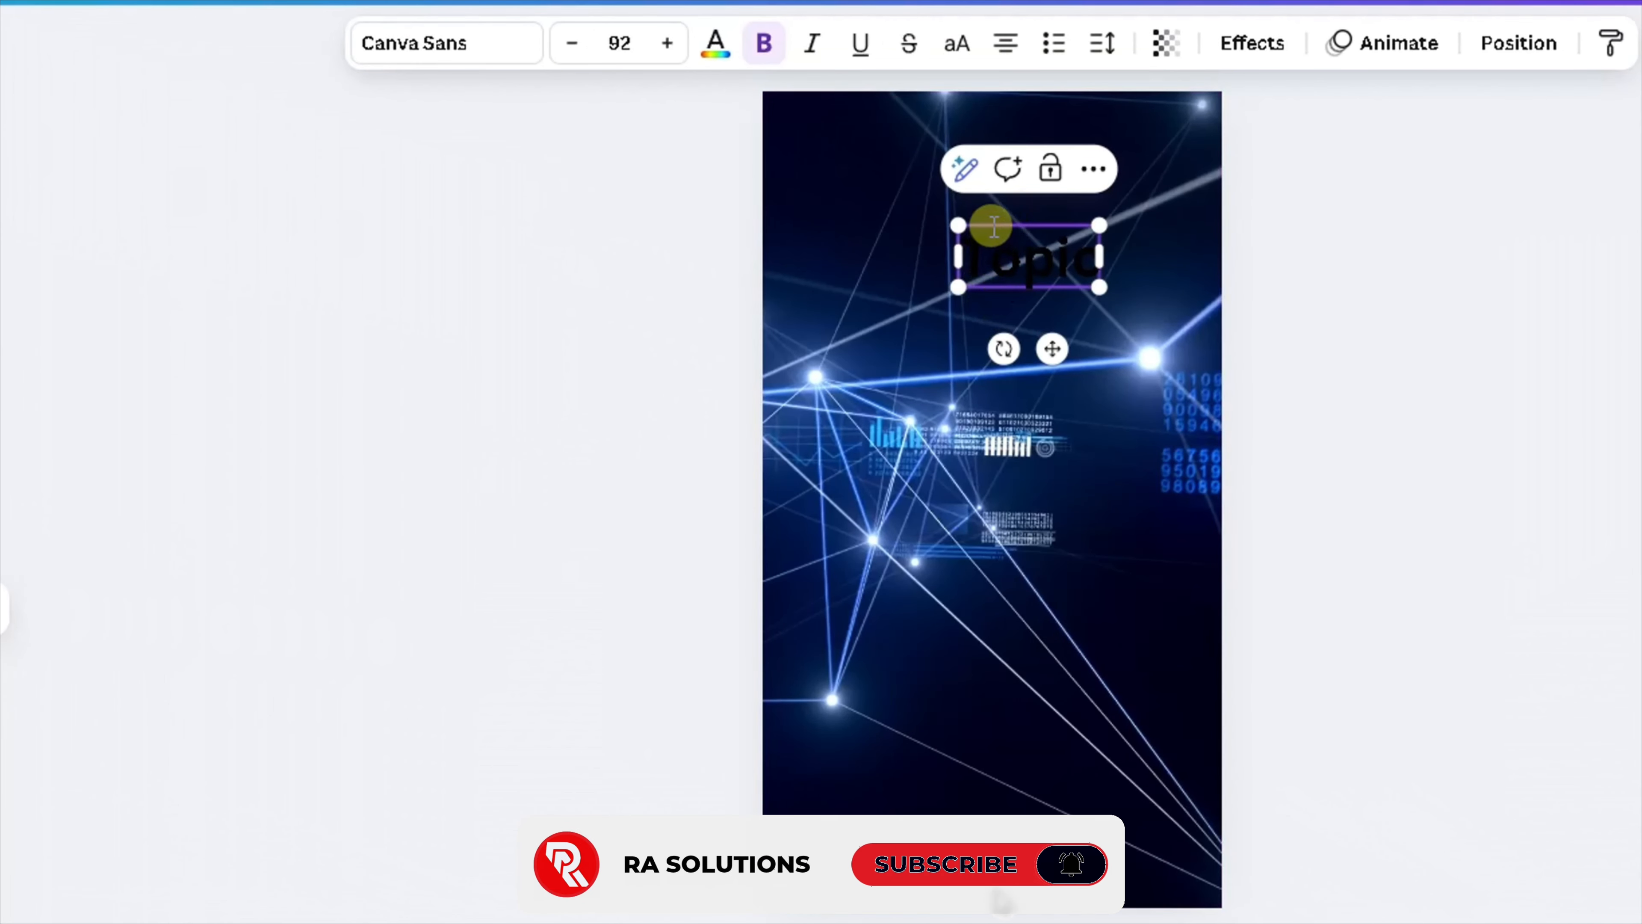
Move the Topic heading toward the top and widen its text box to nearly the page width.
{"action": "left_click", "coordinate": [581, 338]}
{"action": "left_click_drag", "start_coordinate": [1012, 257], "coordinate": [980, 220]}
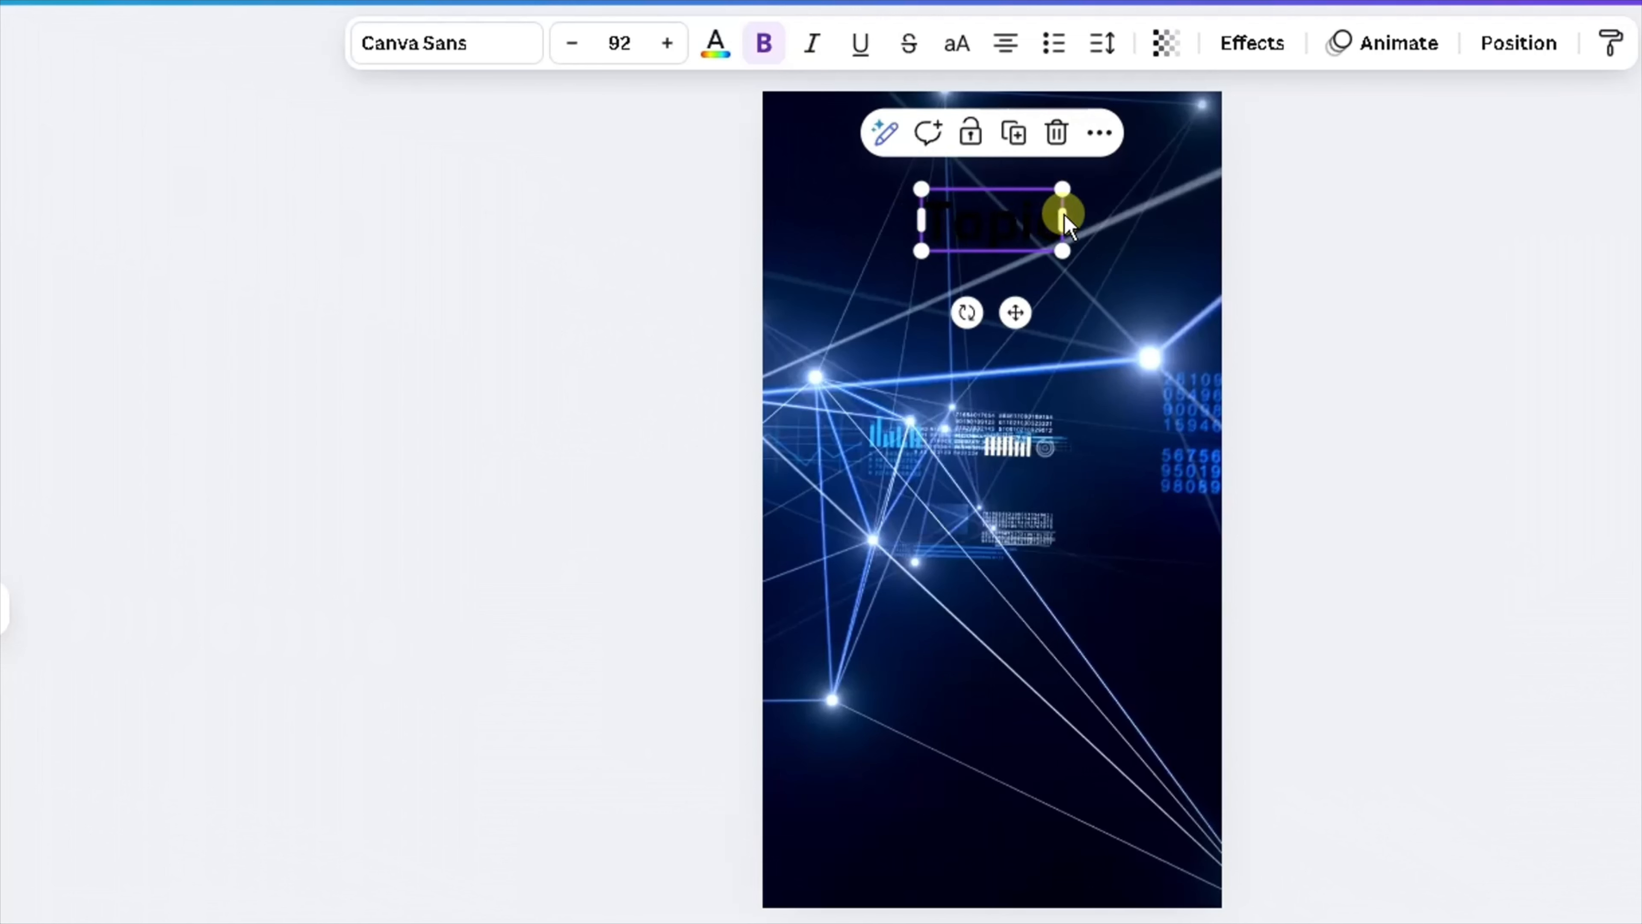
{"action": "left_click_drag", "start_coordinate": [927, 216], "coordinate": [812, 216]}
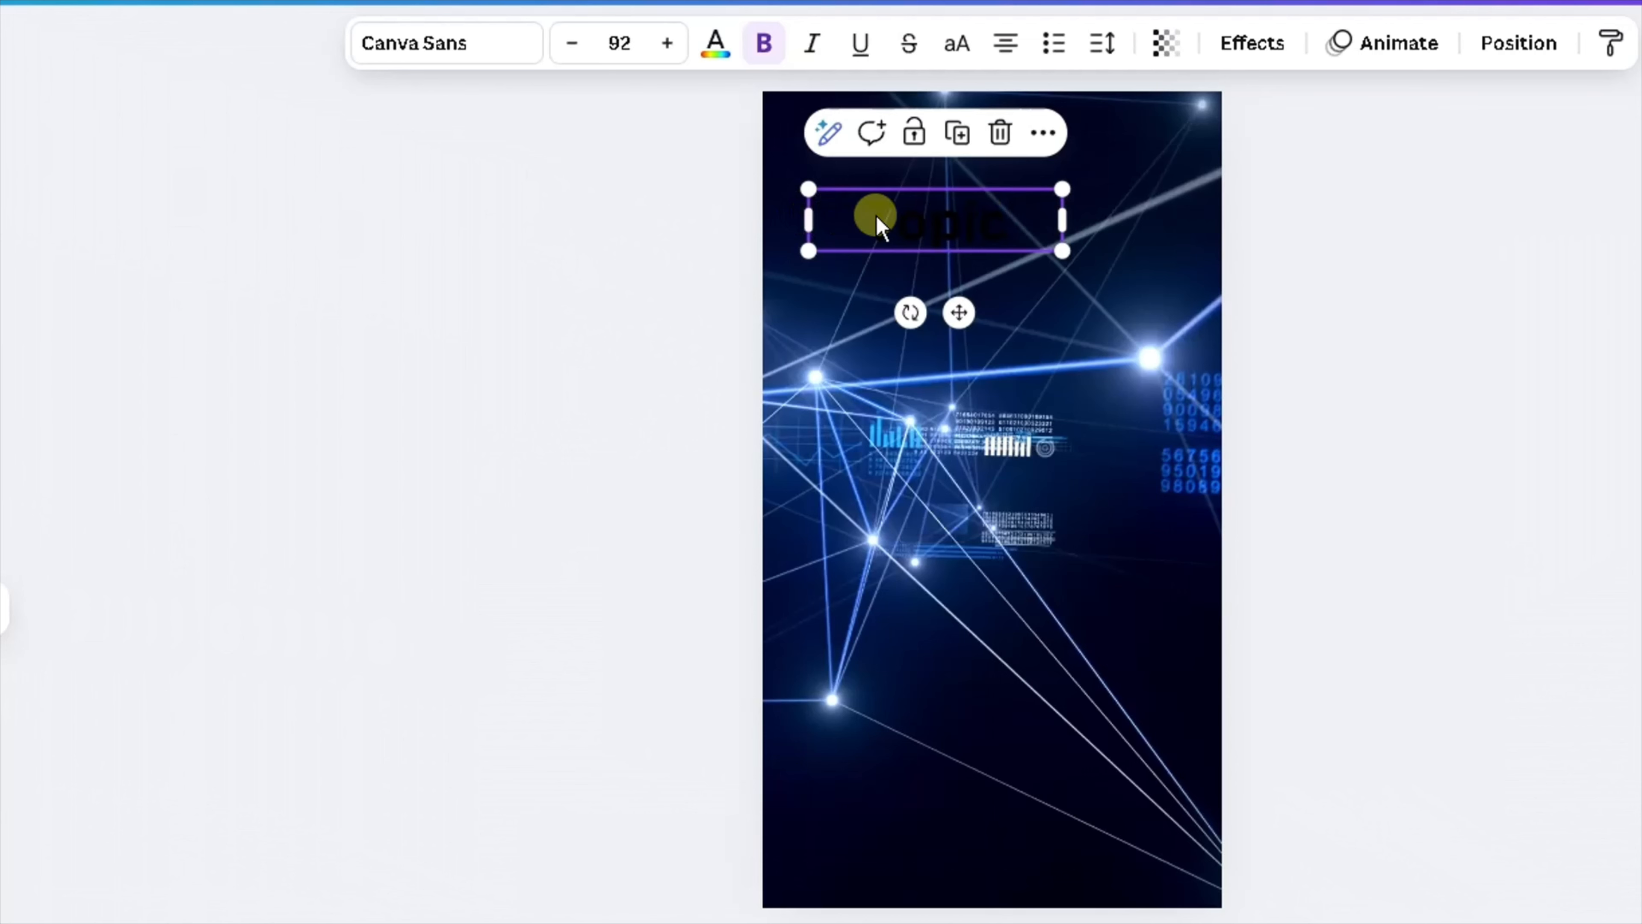
{"action": "left_click_drag", "start_coordinate": [1066, 214], "coordinate": [1178, 218]}
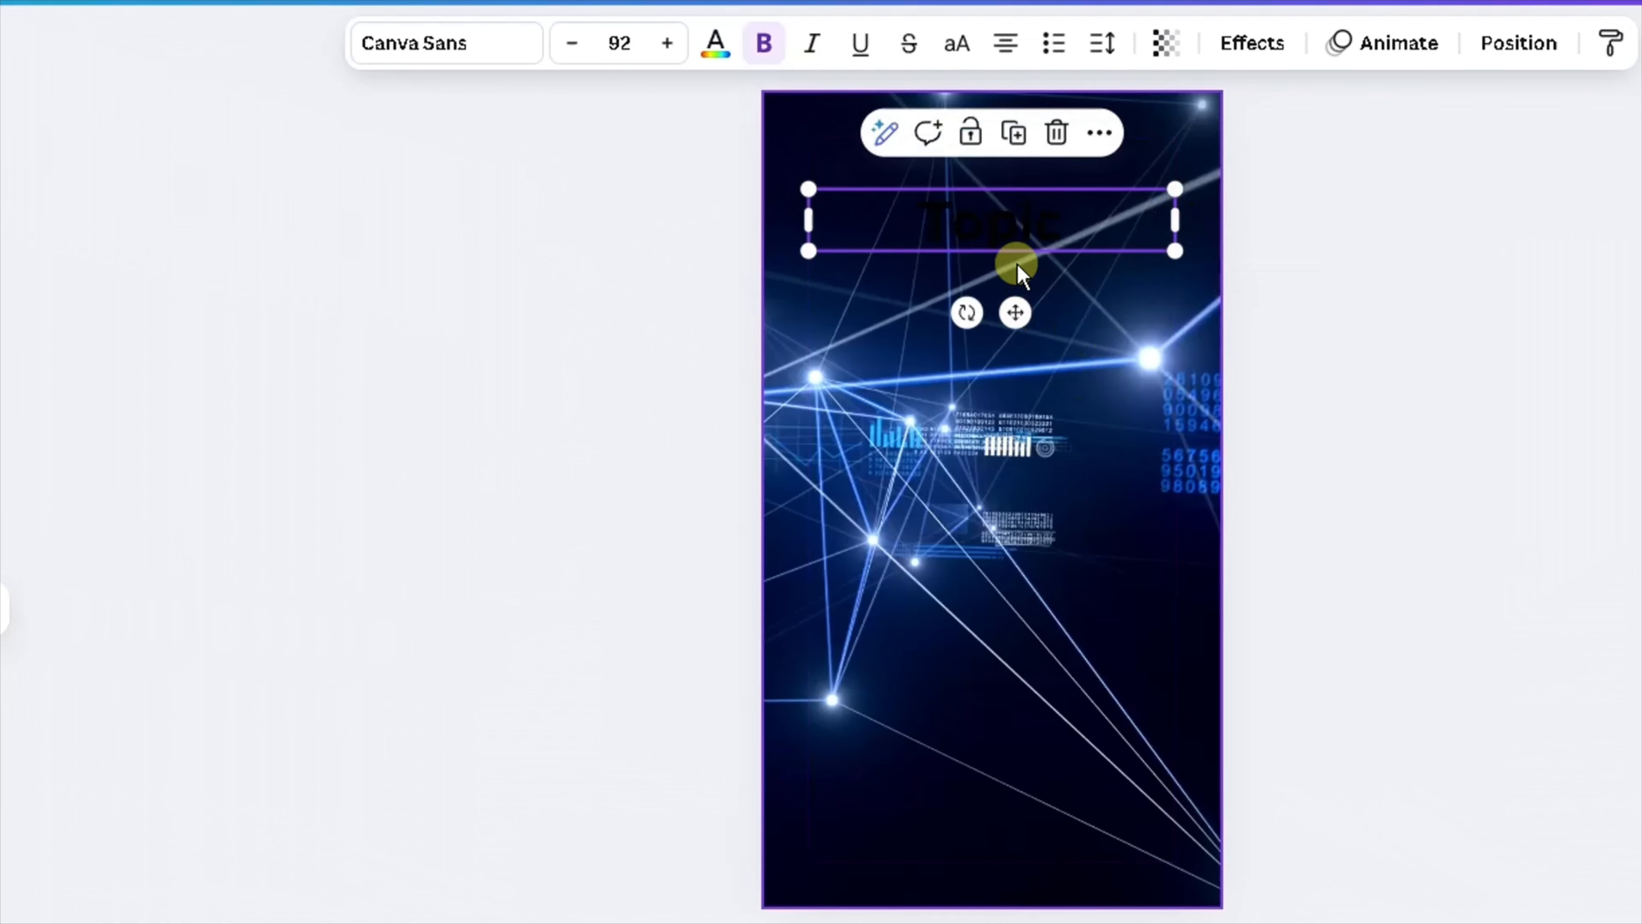
Select the Topic text and set its colour to white.
{"action": "double_click", "coordinate": [1002, 222]}
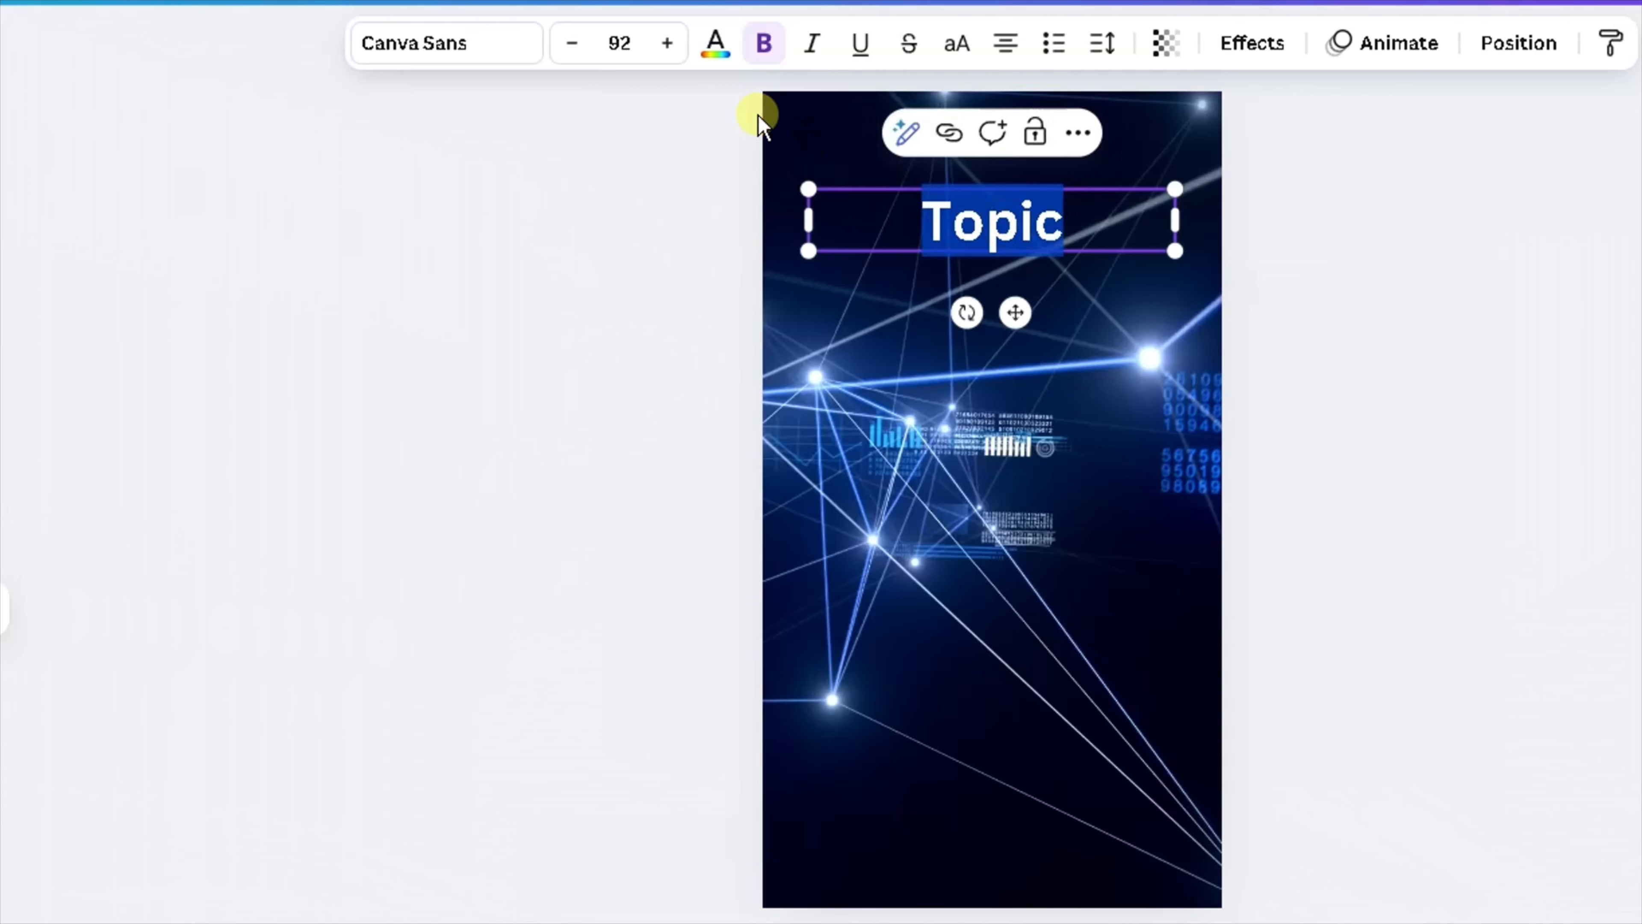
{"action": "left_click", "coordinate": [713, 47]}
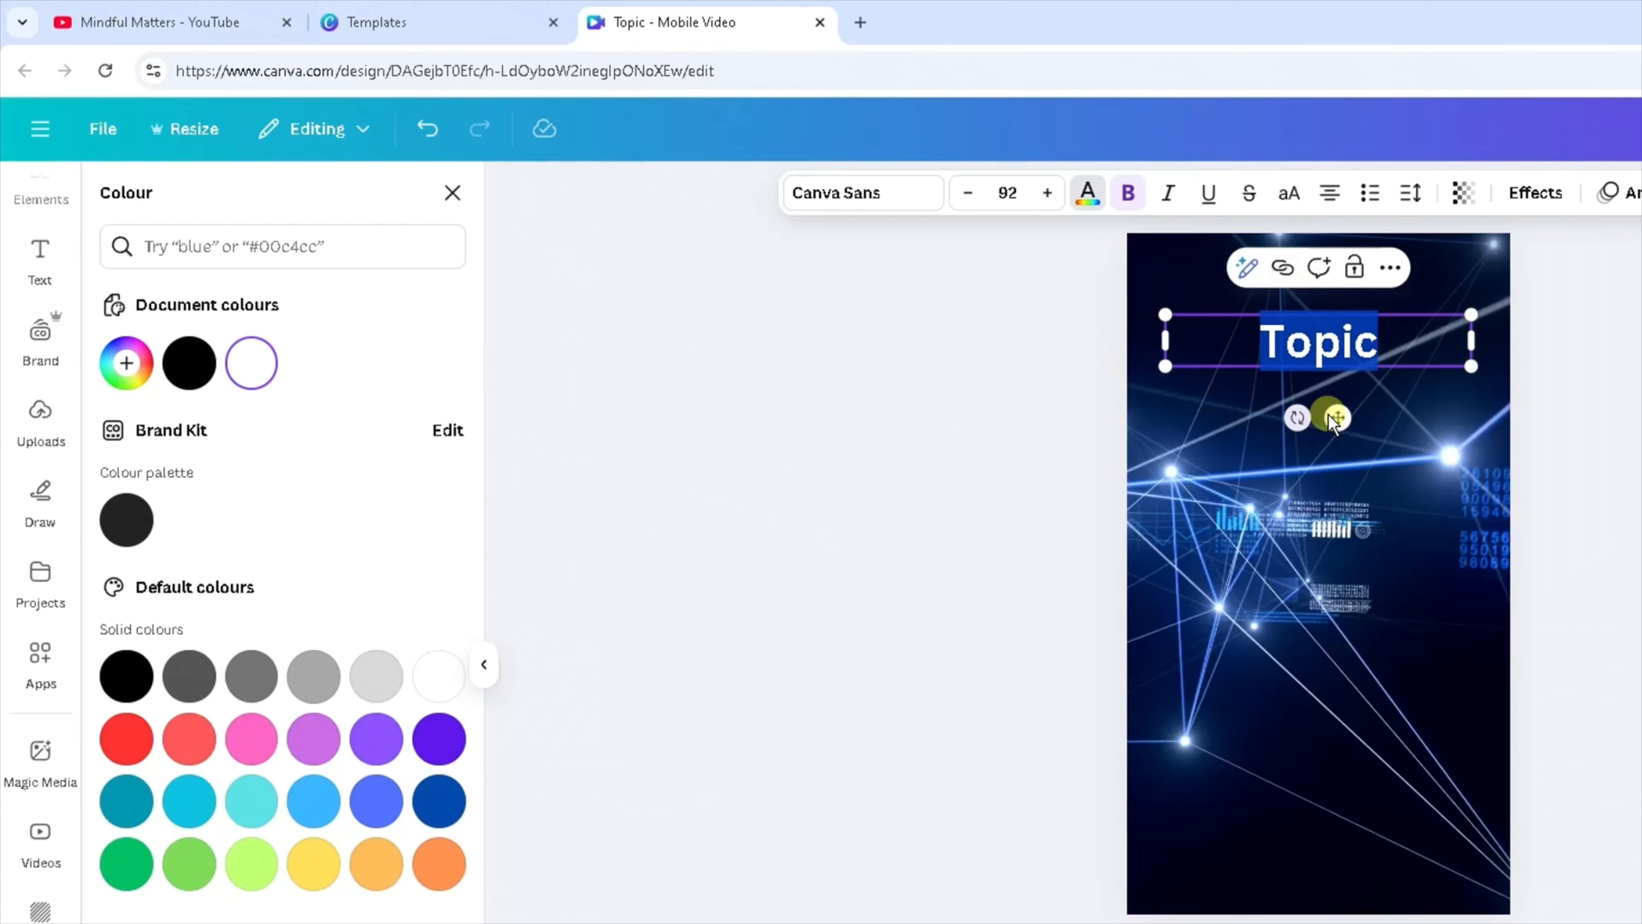
Apply the Background text effect to the Topic heading with a green background colour.
{"action": "left_click", "coordinate": [1553, 201]}
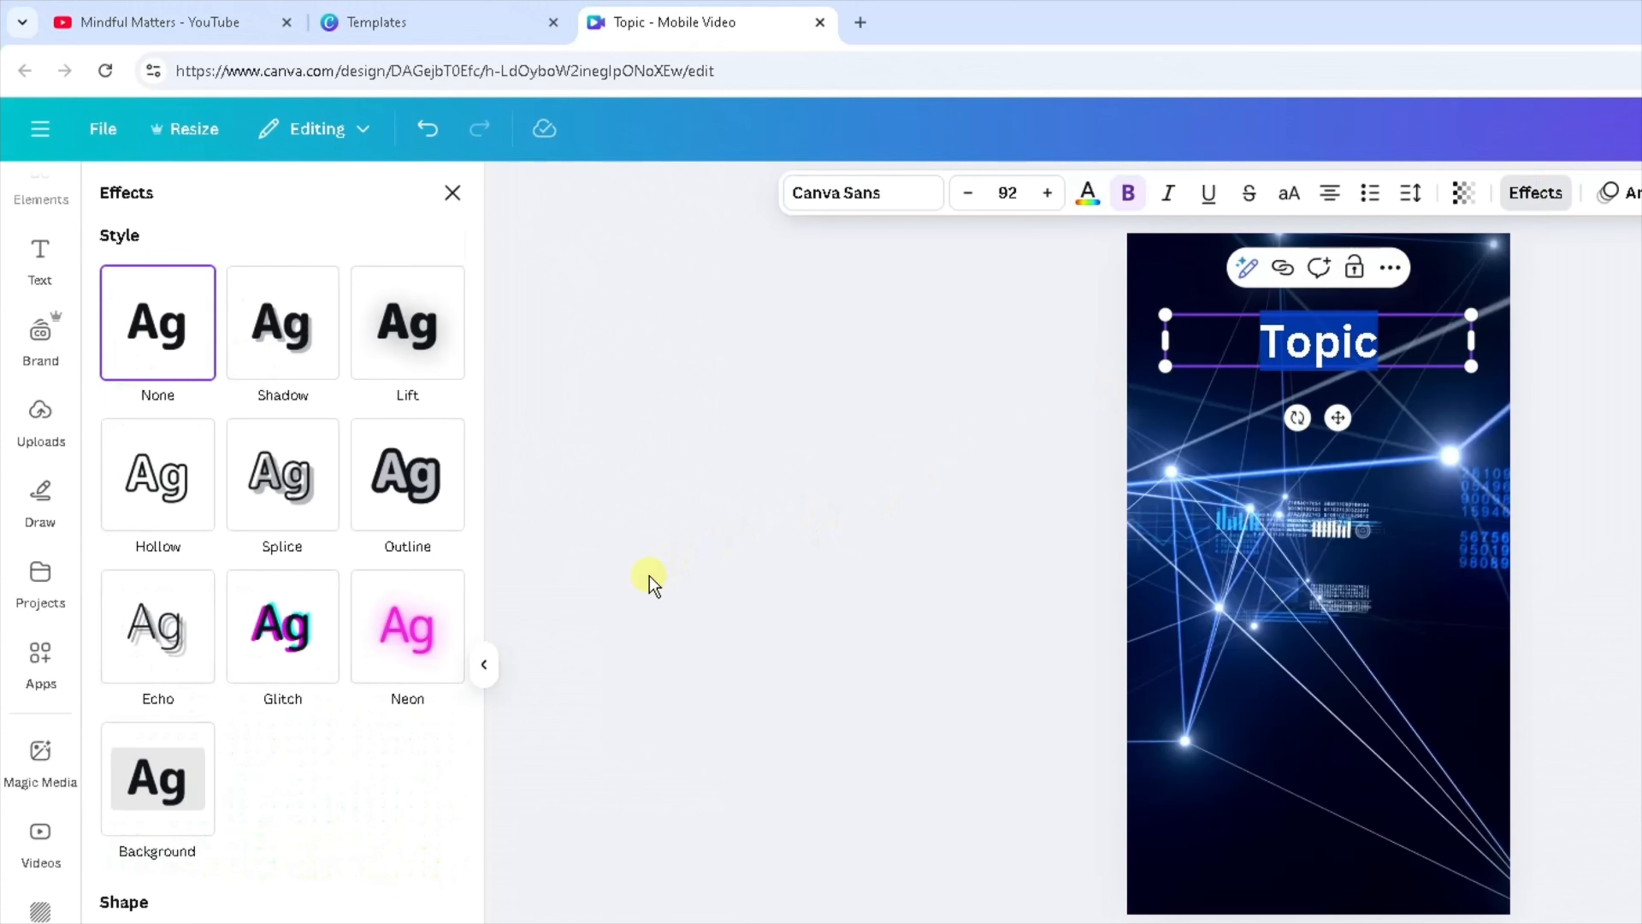
{"action": "left_click", "coordinate": [194, 778]}
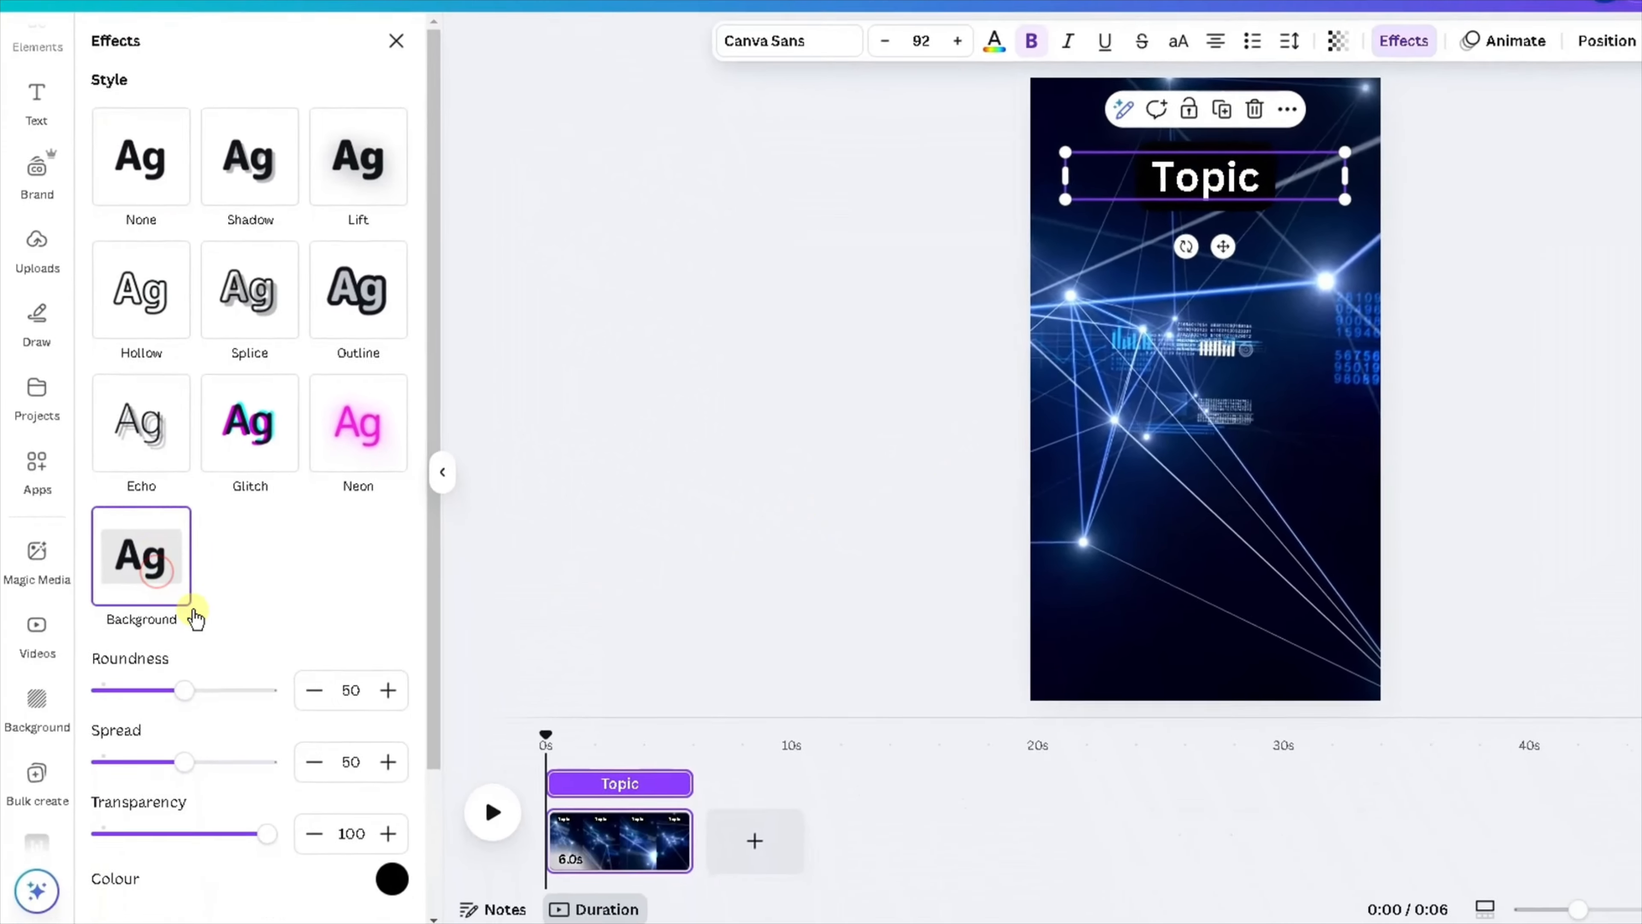
{"action": "scroll", "coordinate": [279, 611], "scroll_direction": "down", "scroll_amount": 3}
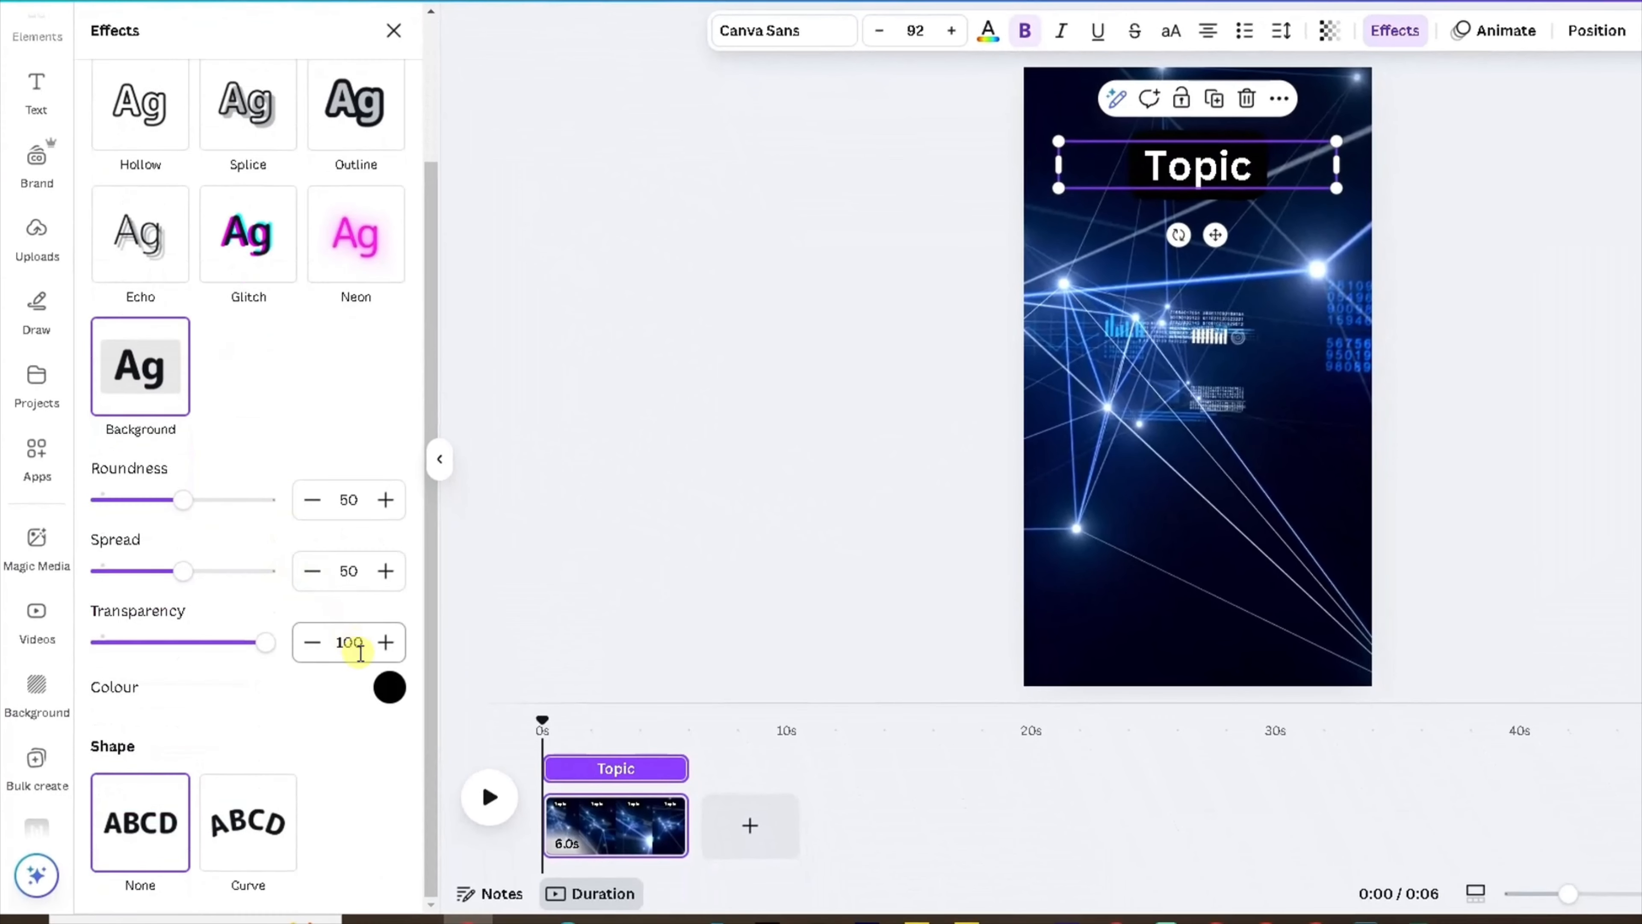
{"action": "left_click", "coordinate": [390, 687]}
{"action": "scroll", "coordinate": [278, 517], "scroll_direction": "down", "scroll_amount": 1}
{"action": "scroll", "coordinate": [277, 514], "scroll_direction": "down", "scroll_amount": 1}
{"action": "left_click", "coordinate": [255, 624]}
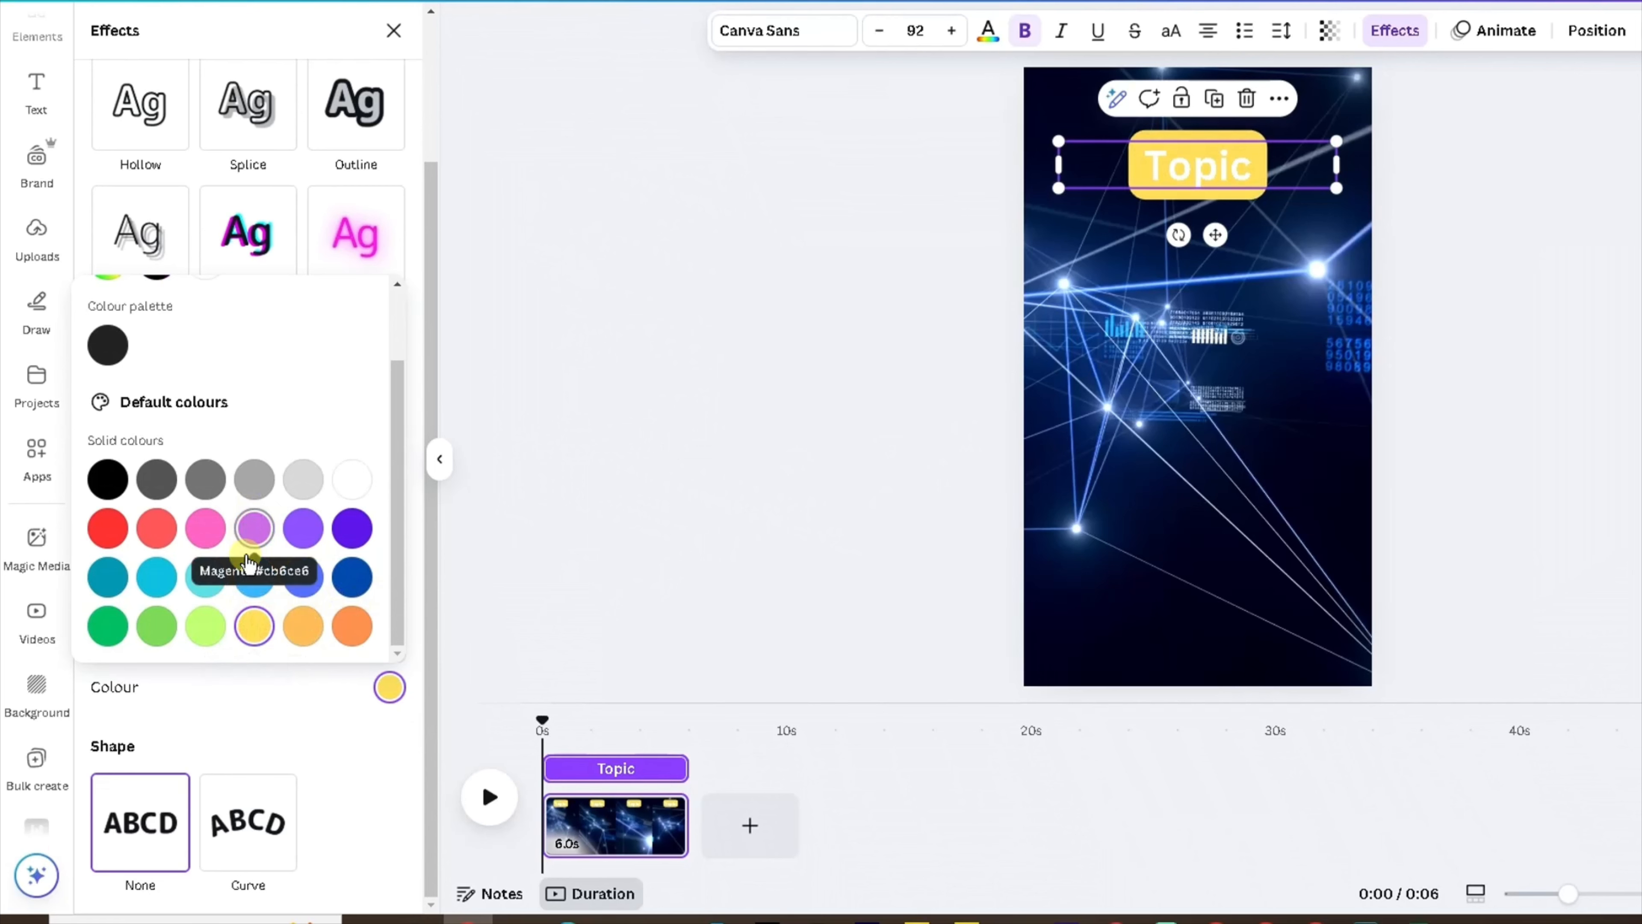
{"action": "left_click", "coordinate": [116, 624]}
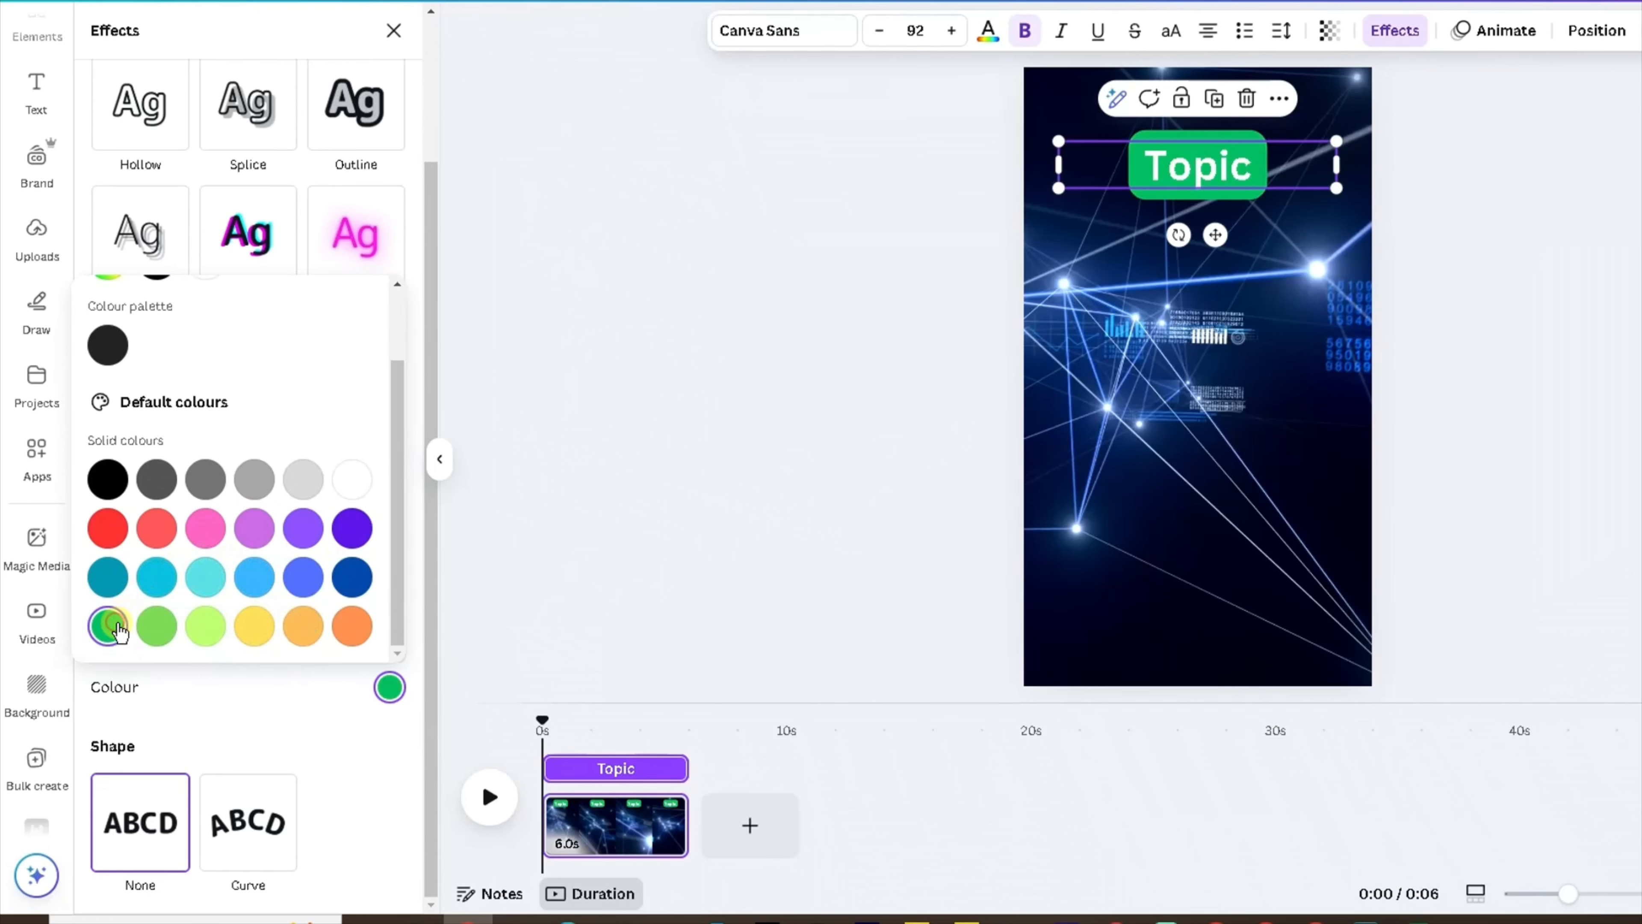
{"action": "left_click", "coordinate": [561, 397]}
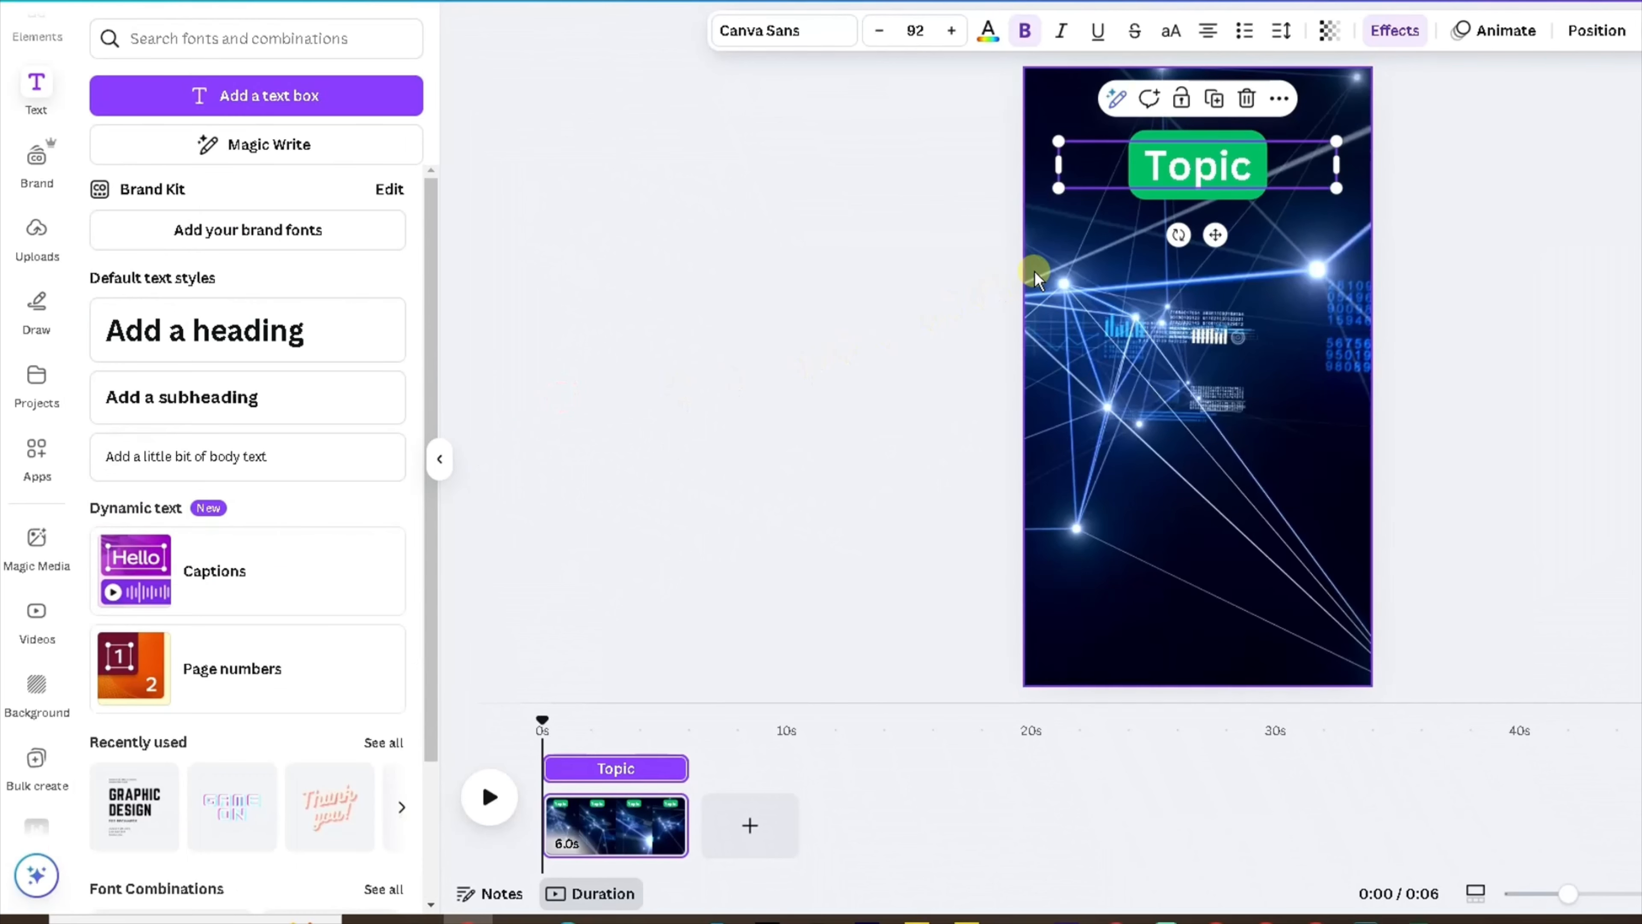
Add a subheading reading Part 1 below the Topic heading.
{"action": "left_click", "coordinate": [1058, 259]}
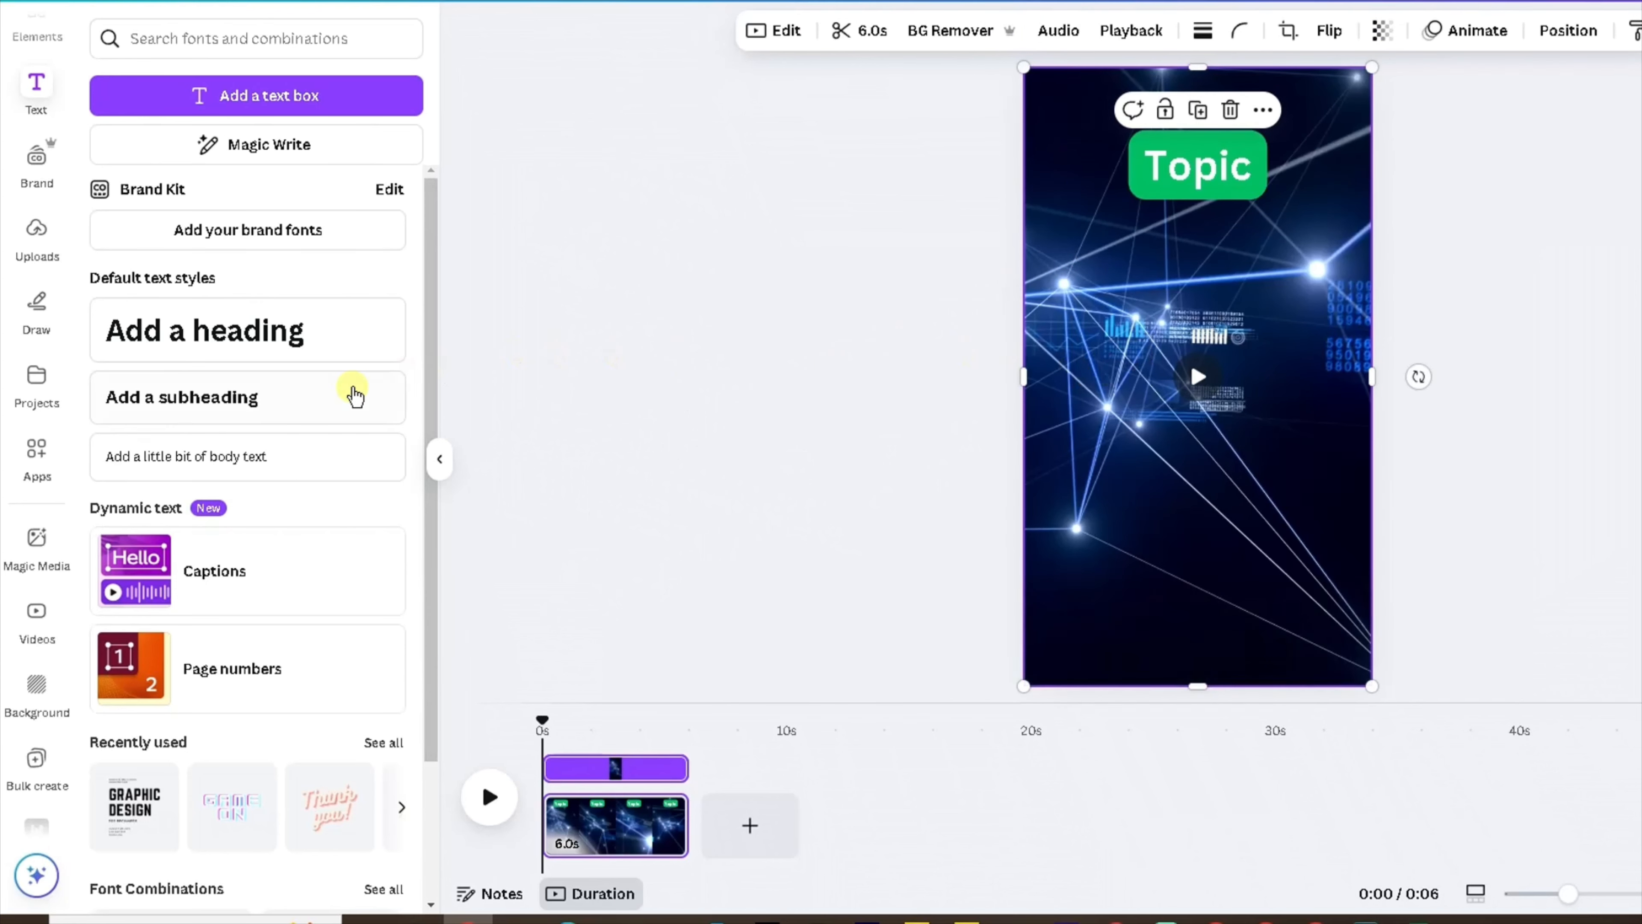
{"action": "left_click_drag", "start_coordinate": [226, 404], "coordinate": [1214, 322]}
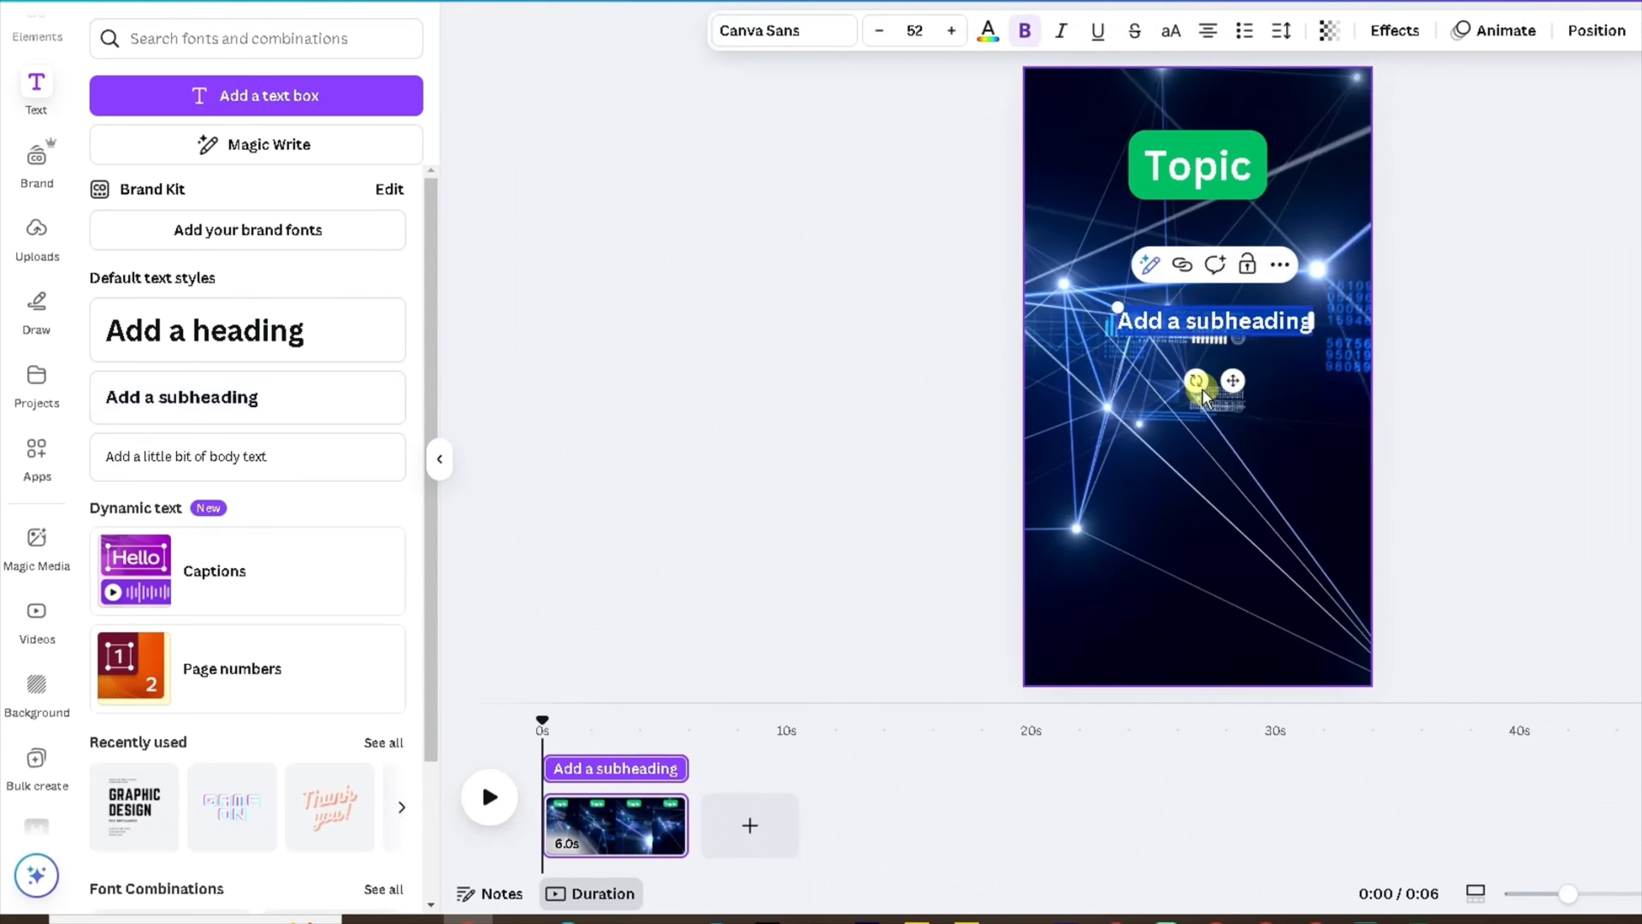
{"action": "type", "text": "Part 1"}
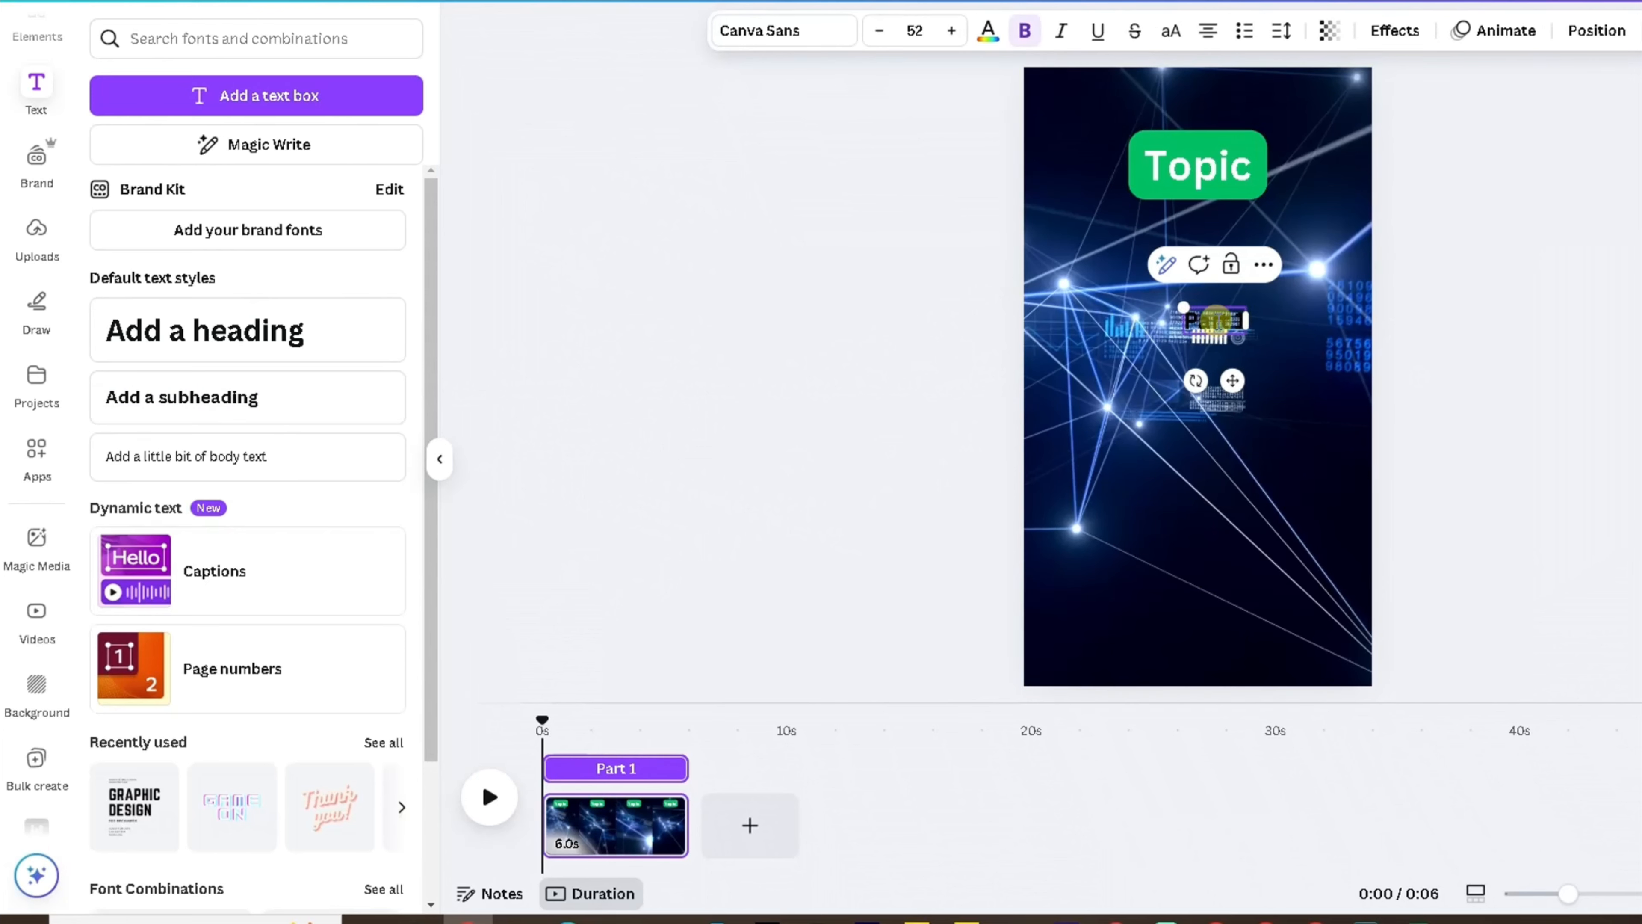
Nudge the Part 1 subheading slightly upward and increase its font size to 60.
{"action": "left_click", "coordinate": [894, 319]}
{"action": "left_click_drag", "start_coordinate": [1233, 322], "coordinate": [1212, 305]}
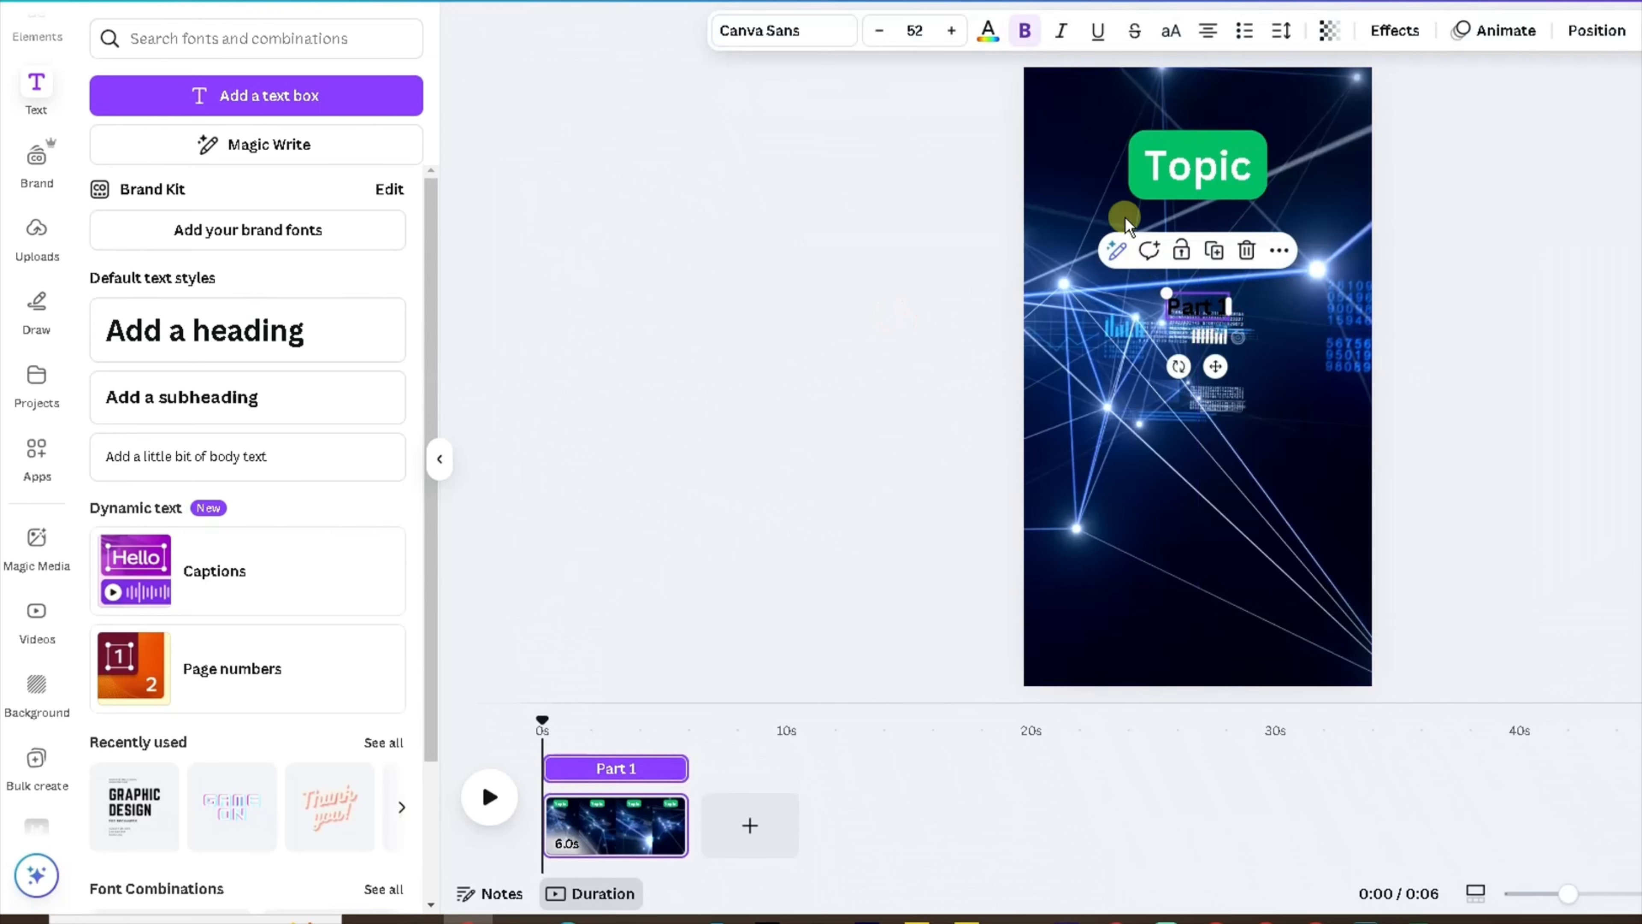
{"action": "left_click", "coordinate": [947, 32]}
{"action": "left_click", "coordinate": [946, 31]}
{"action": "left_click", "coordinate": [945, 31]}
{"action": "left_click", "coordinate": [946, 32]}
{"action": "left_click", "coordinate": [946, 31]}
{"action": "left_click", "coordinate": [945, 32]}
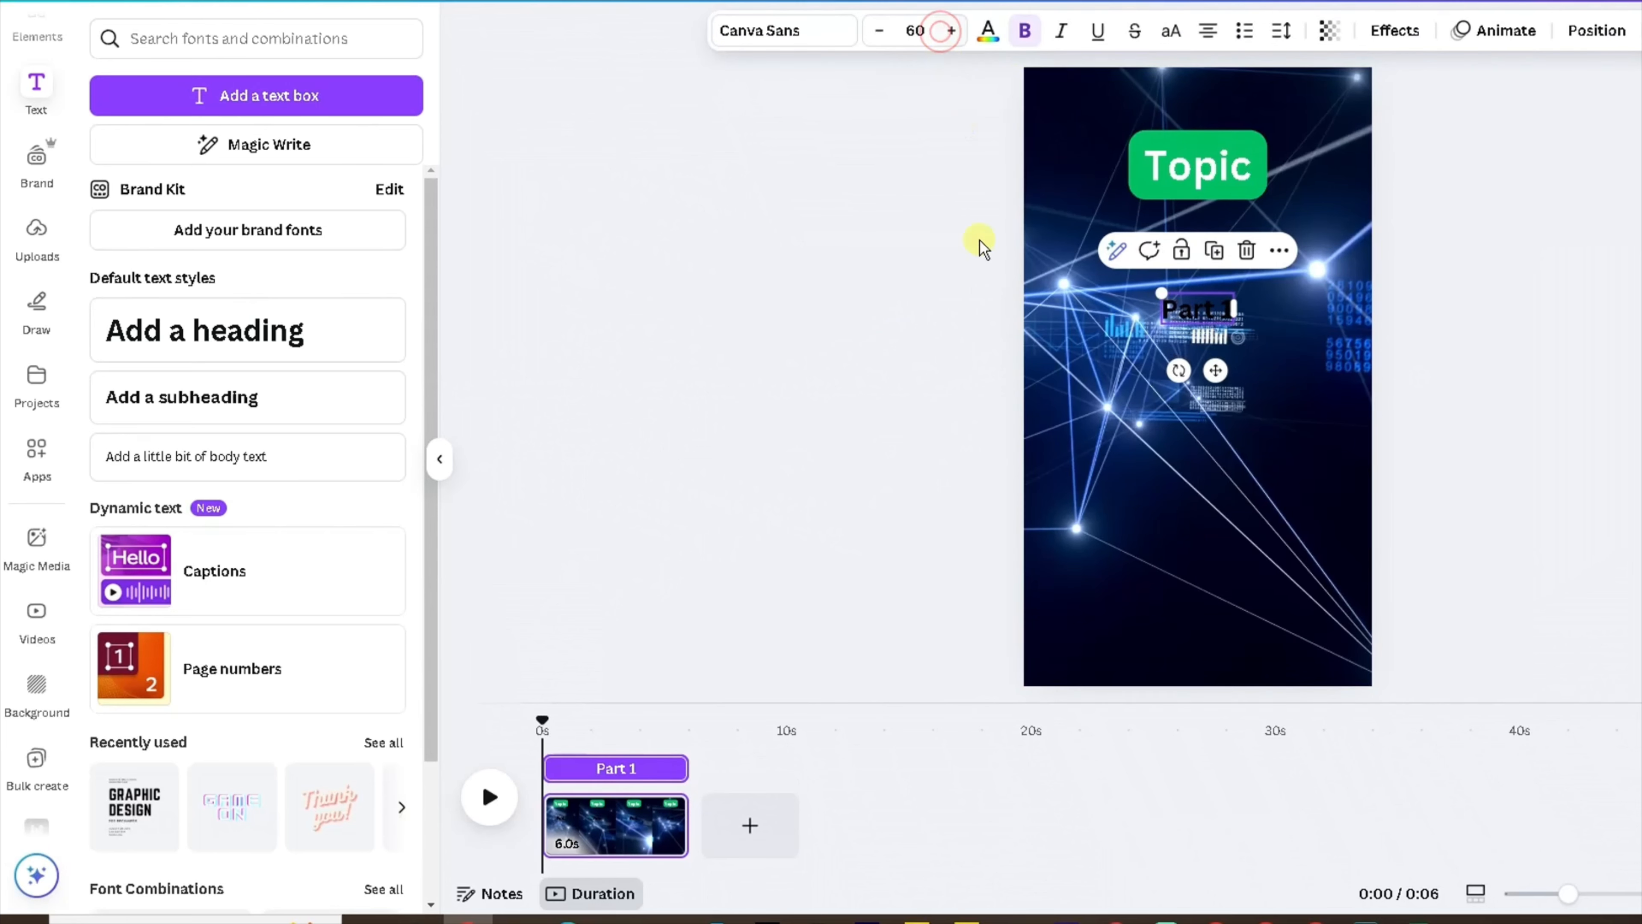
Make the Part 1 text white and apply an Outline effect in black with thickness 101.
{"action": "left_click", "coordinate": [988, 31]}
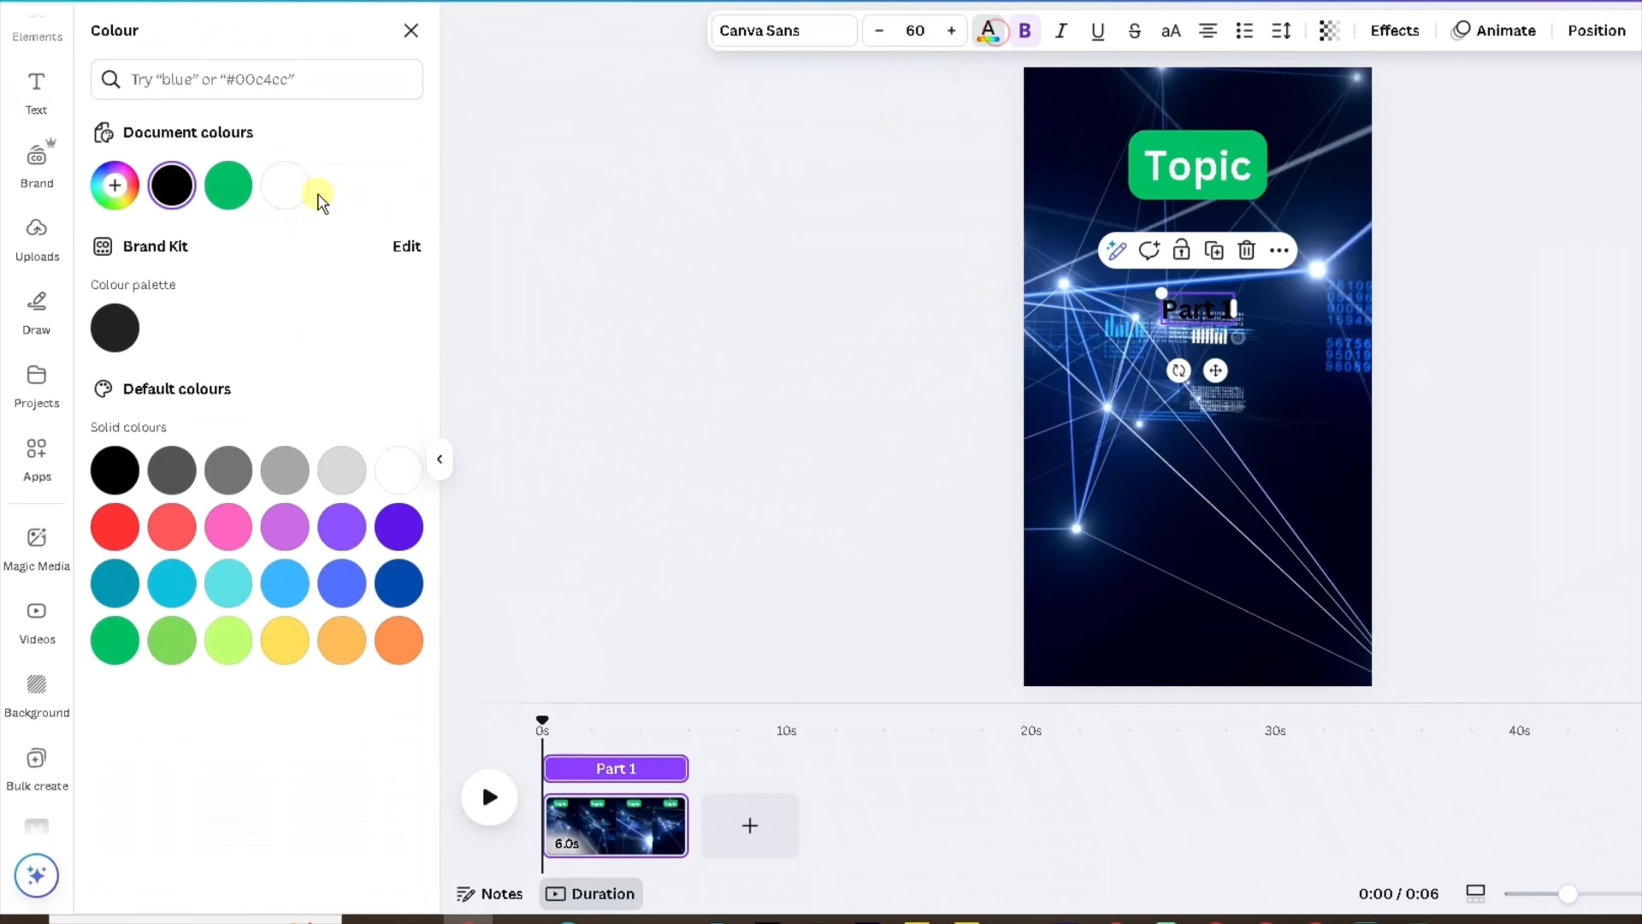
{"action": "left_click", "coordinate": [285, 188]}
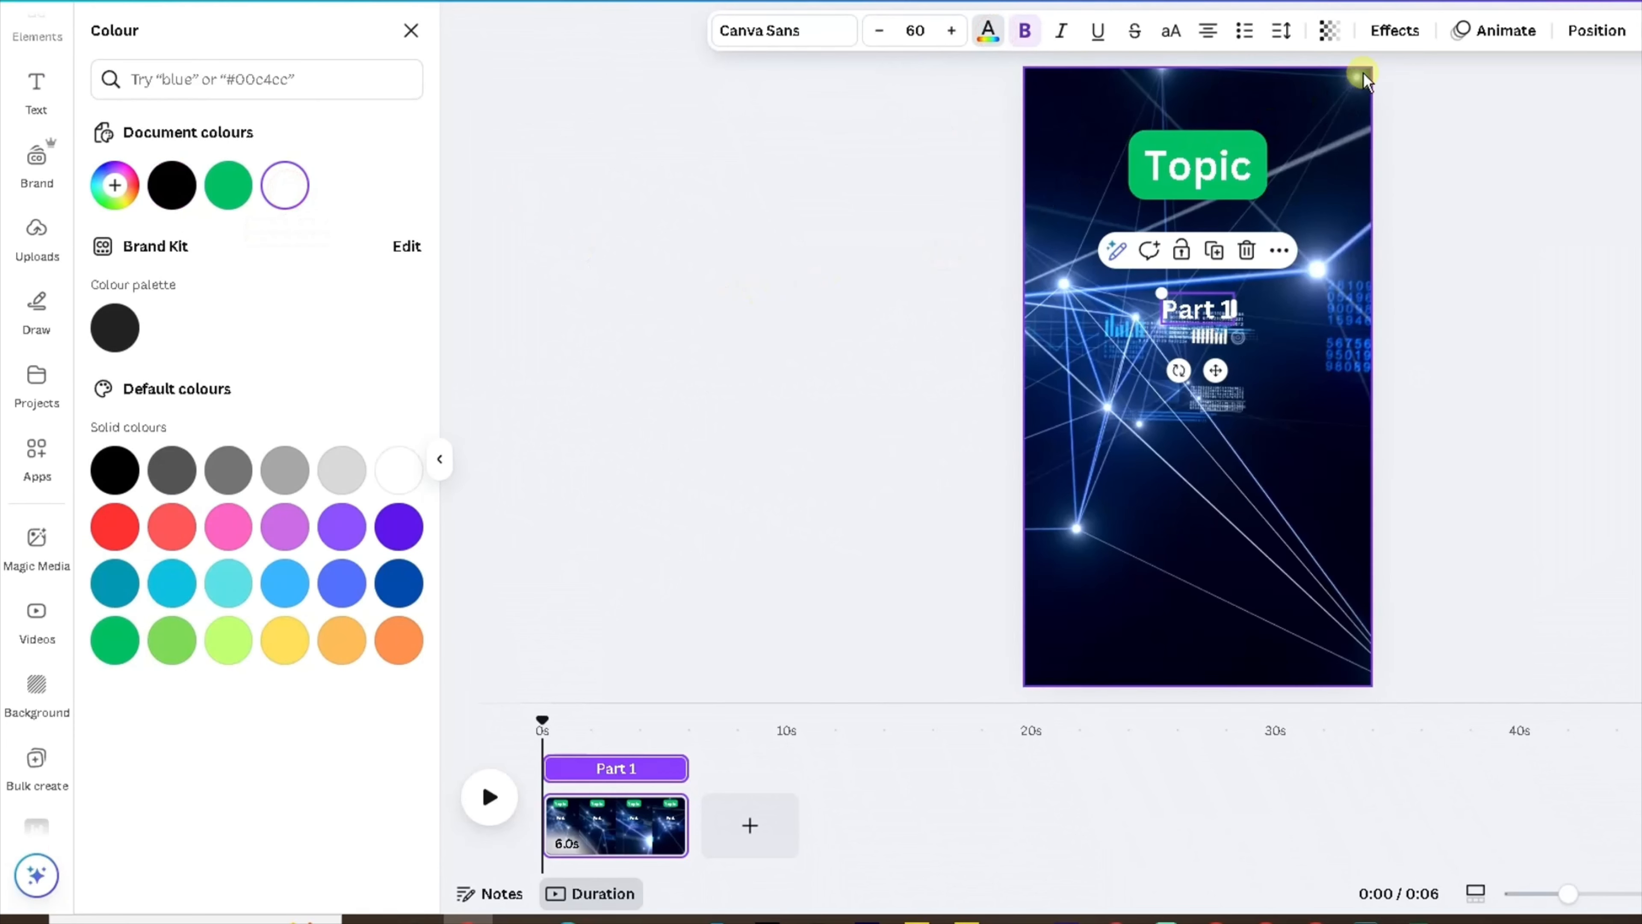
{"action": "left_click", "coordinate": [1390, 30]}
{"action": "left_click", "coordinate": [388, 327]}
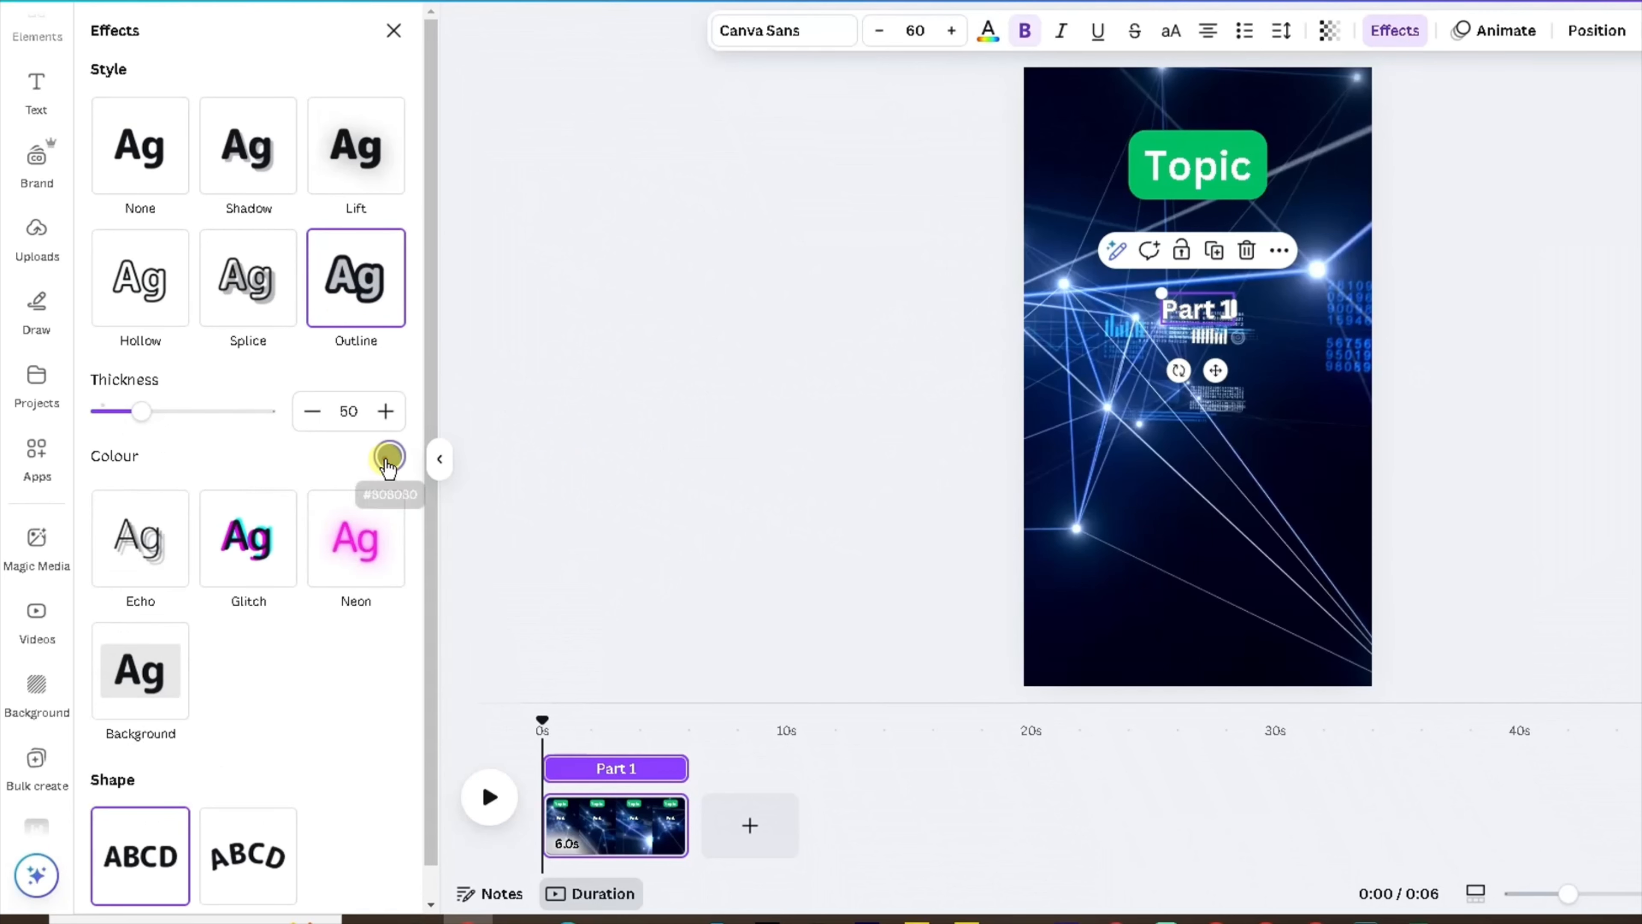
{"action": "left_click", "coordinate": [387, 456]}
{"action": "left_click", "coordinate": [109, 643]}
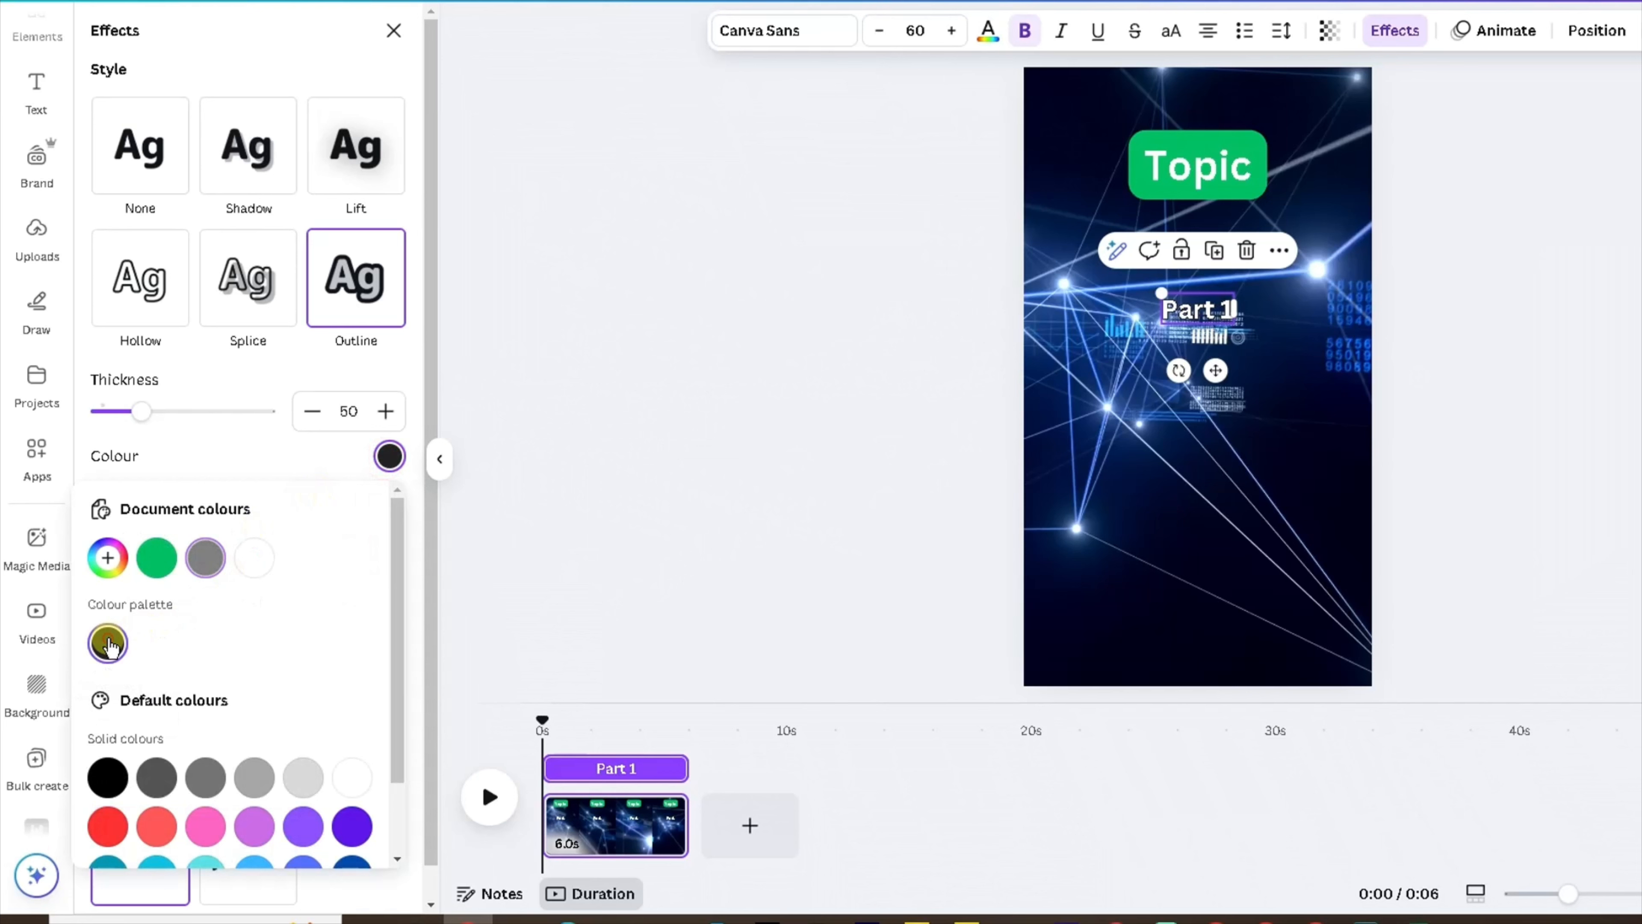
{"action": "left_click_drag", "start_coordinate": [143, 412], "coordinate": [149, 417]}
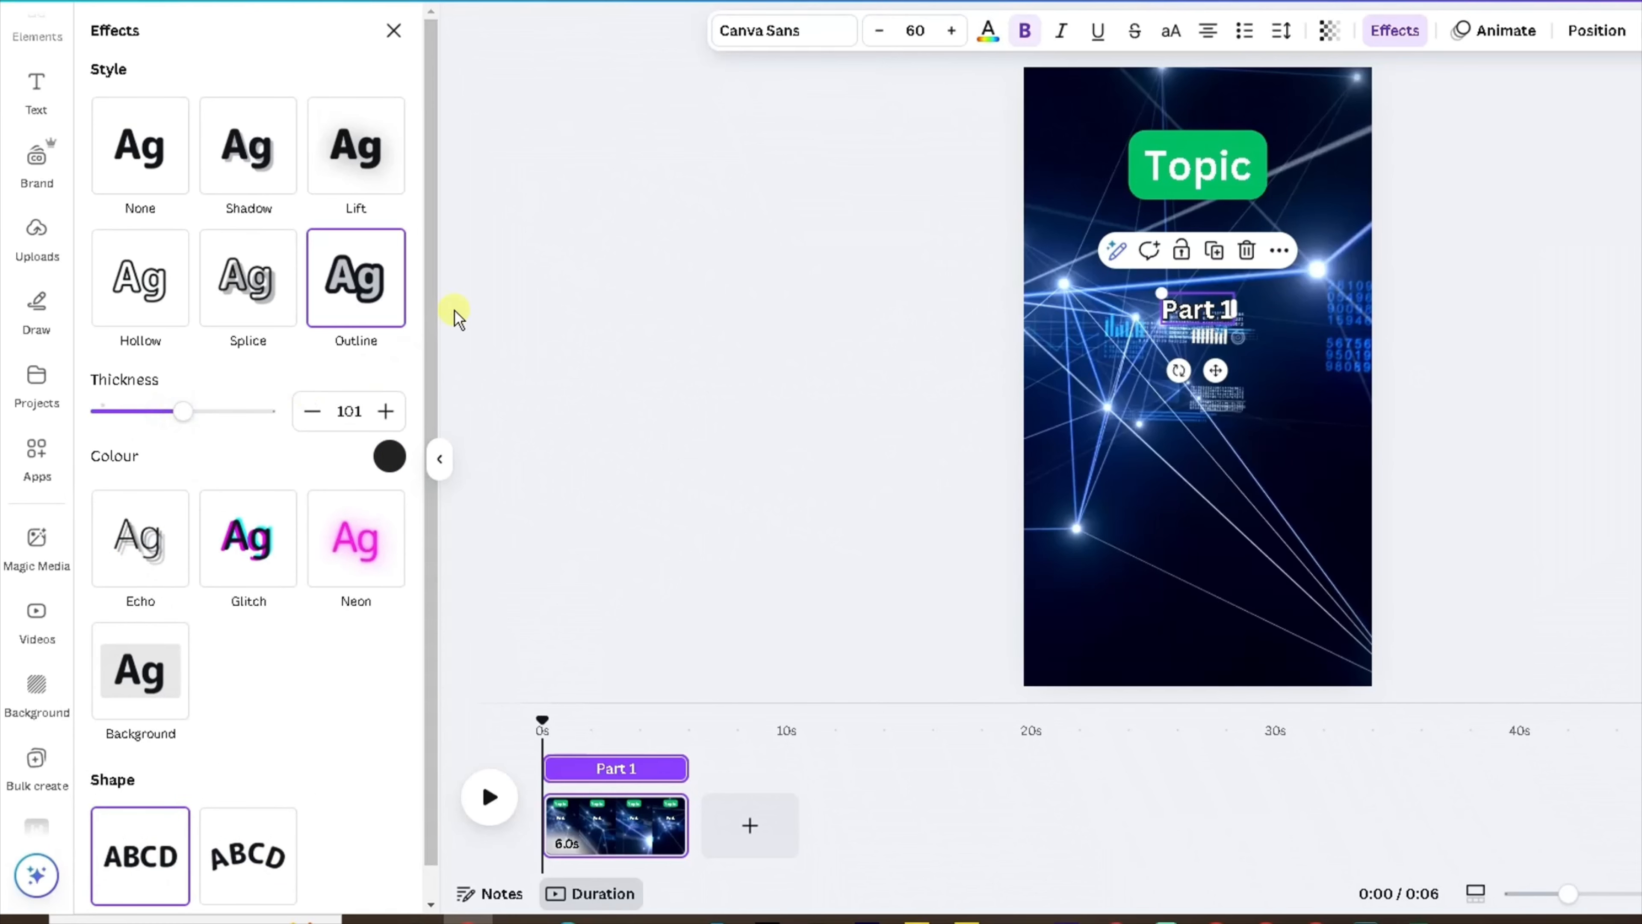
{"action": "left_click", "coordinate": [520, 293]}
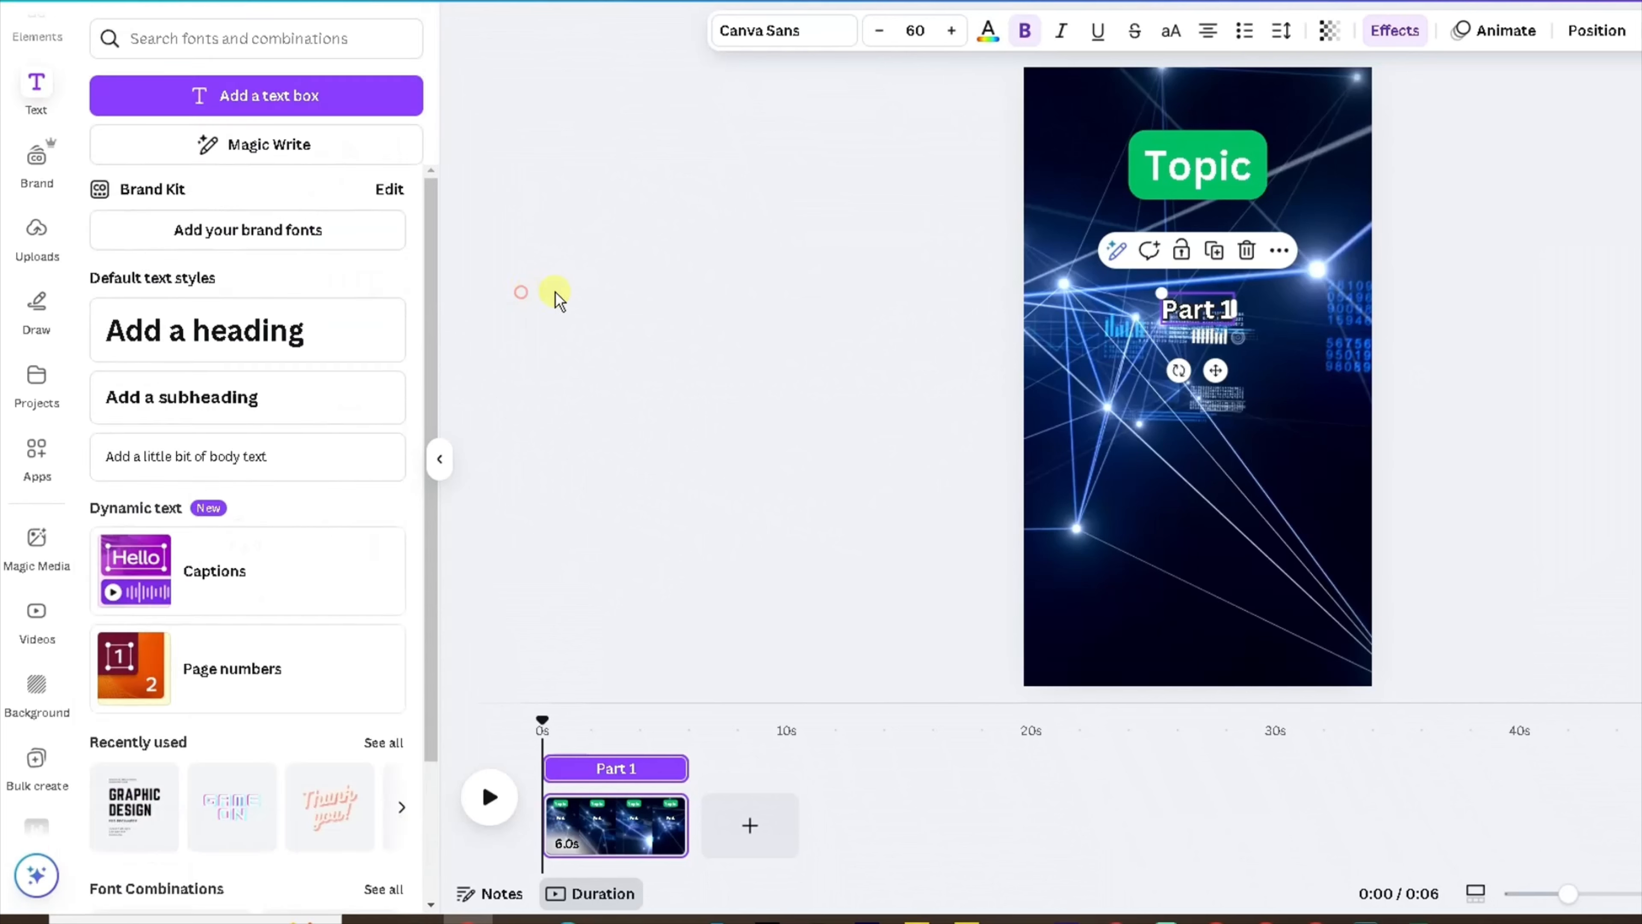
Add a subheading below the Part 1 text and increase its font size to 60.
{"action": "left_click", "coordinate": [1073, 386]}
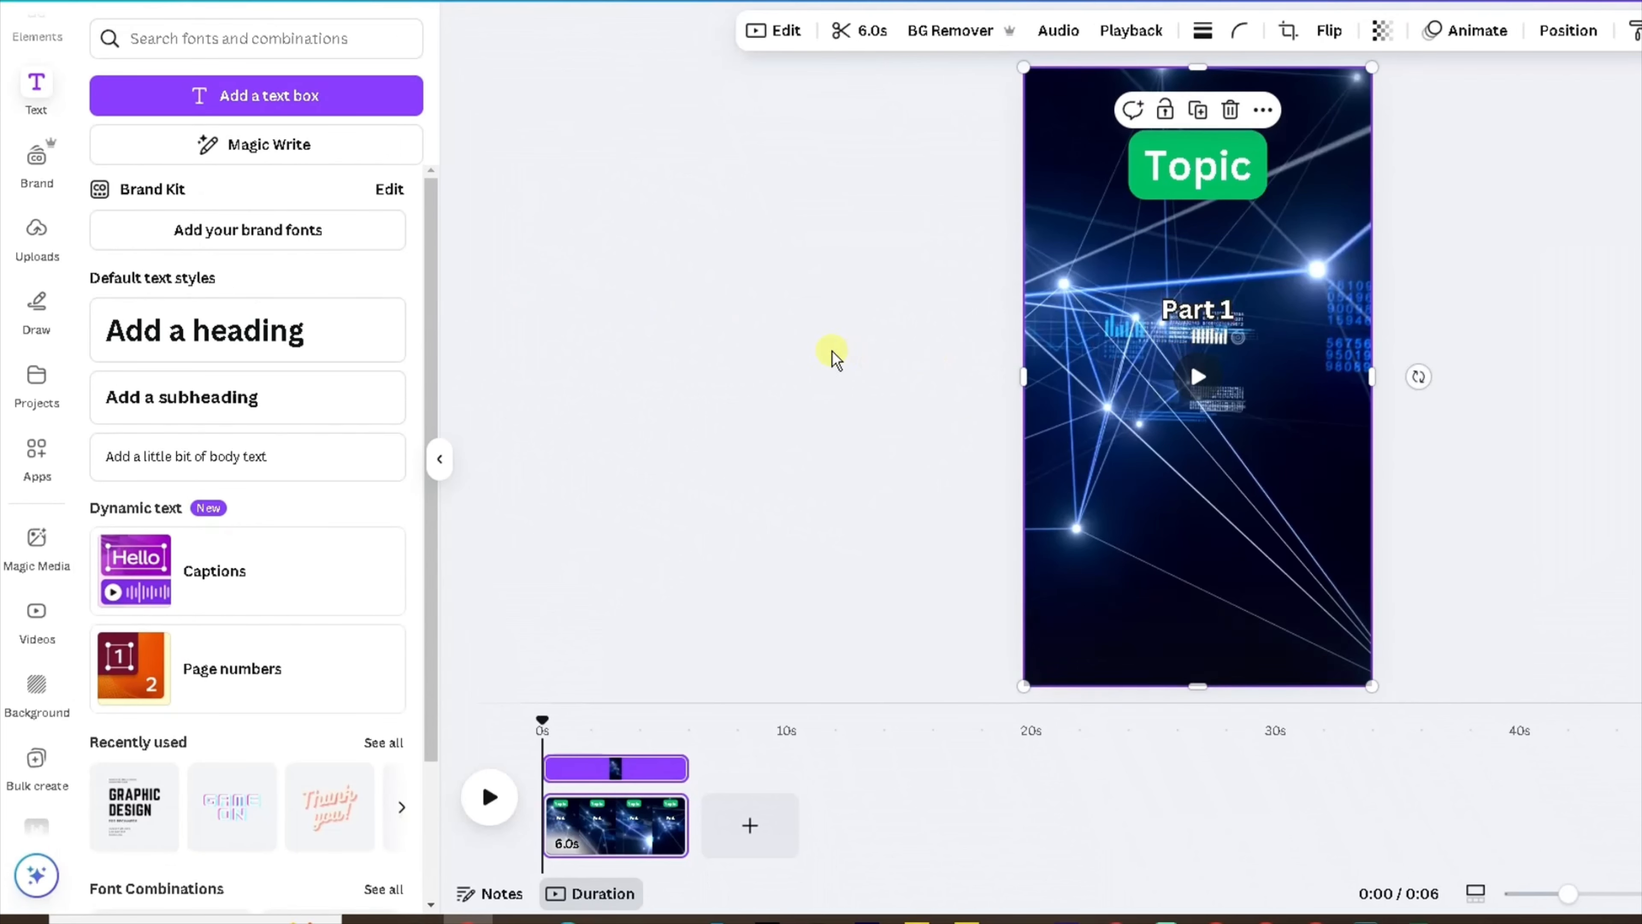
{"action": "left_click_drag", "start_coordinate": [174, 404], "coordinate": [1176, 410]}
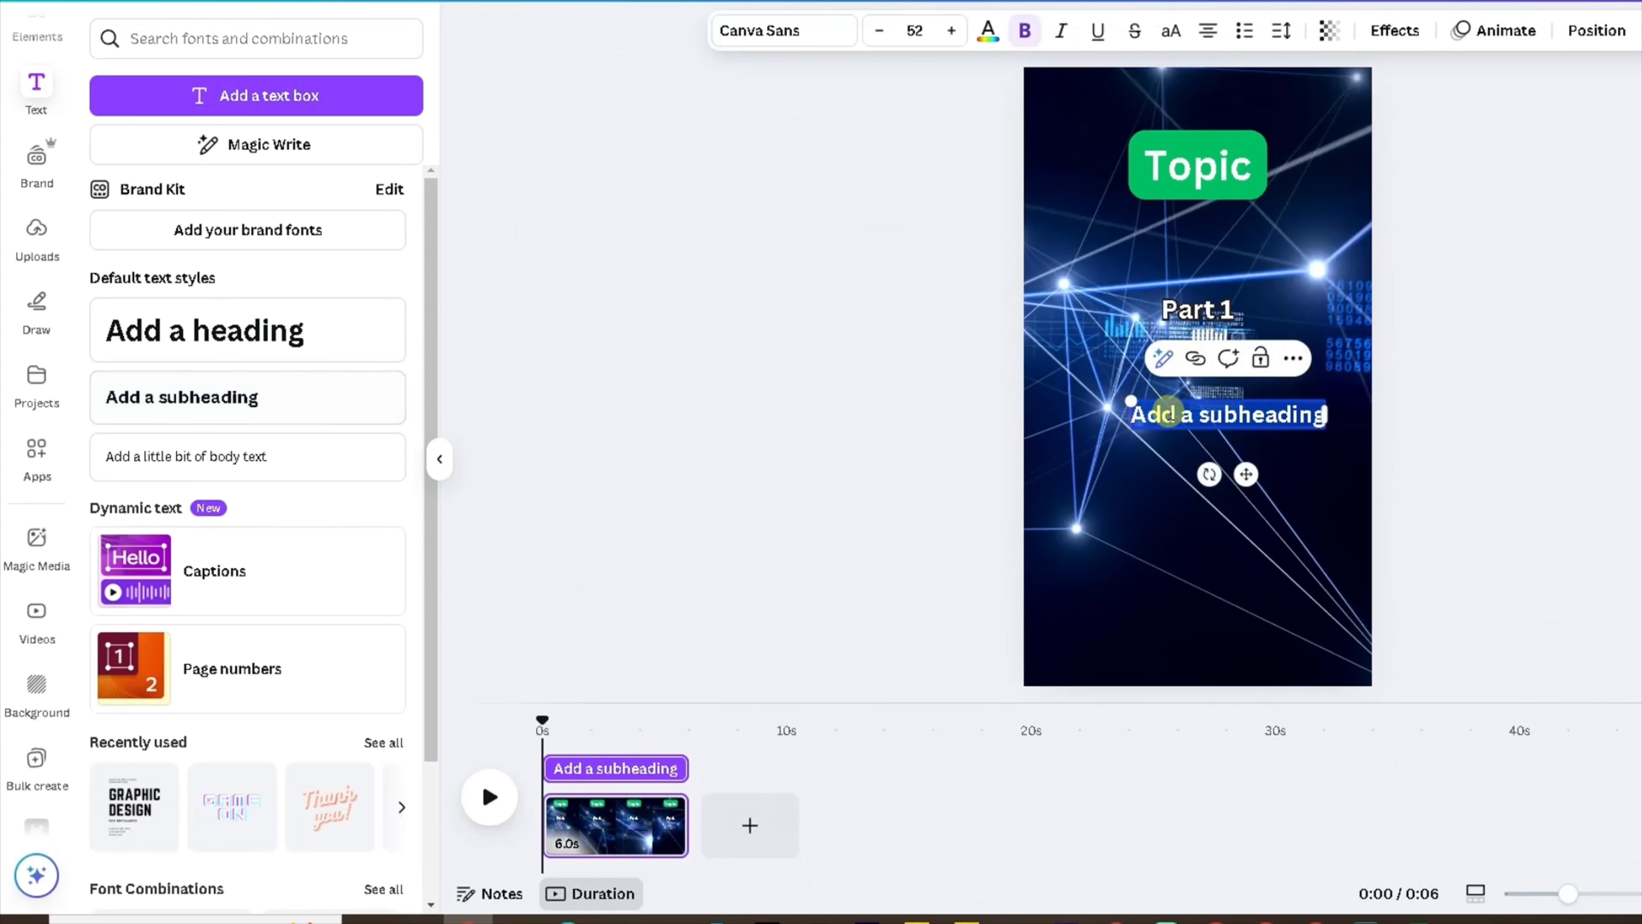
{"action": "left_click", "coordinate": [1201, 312]}
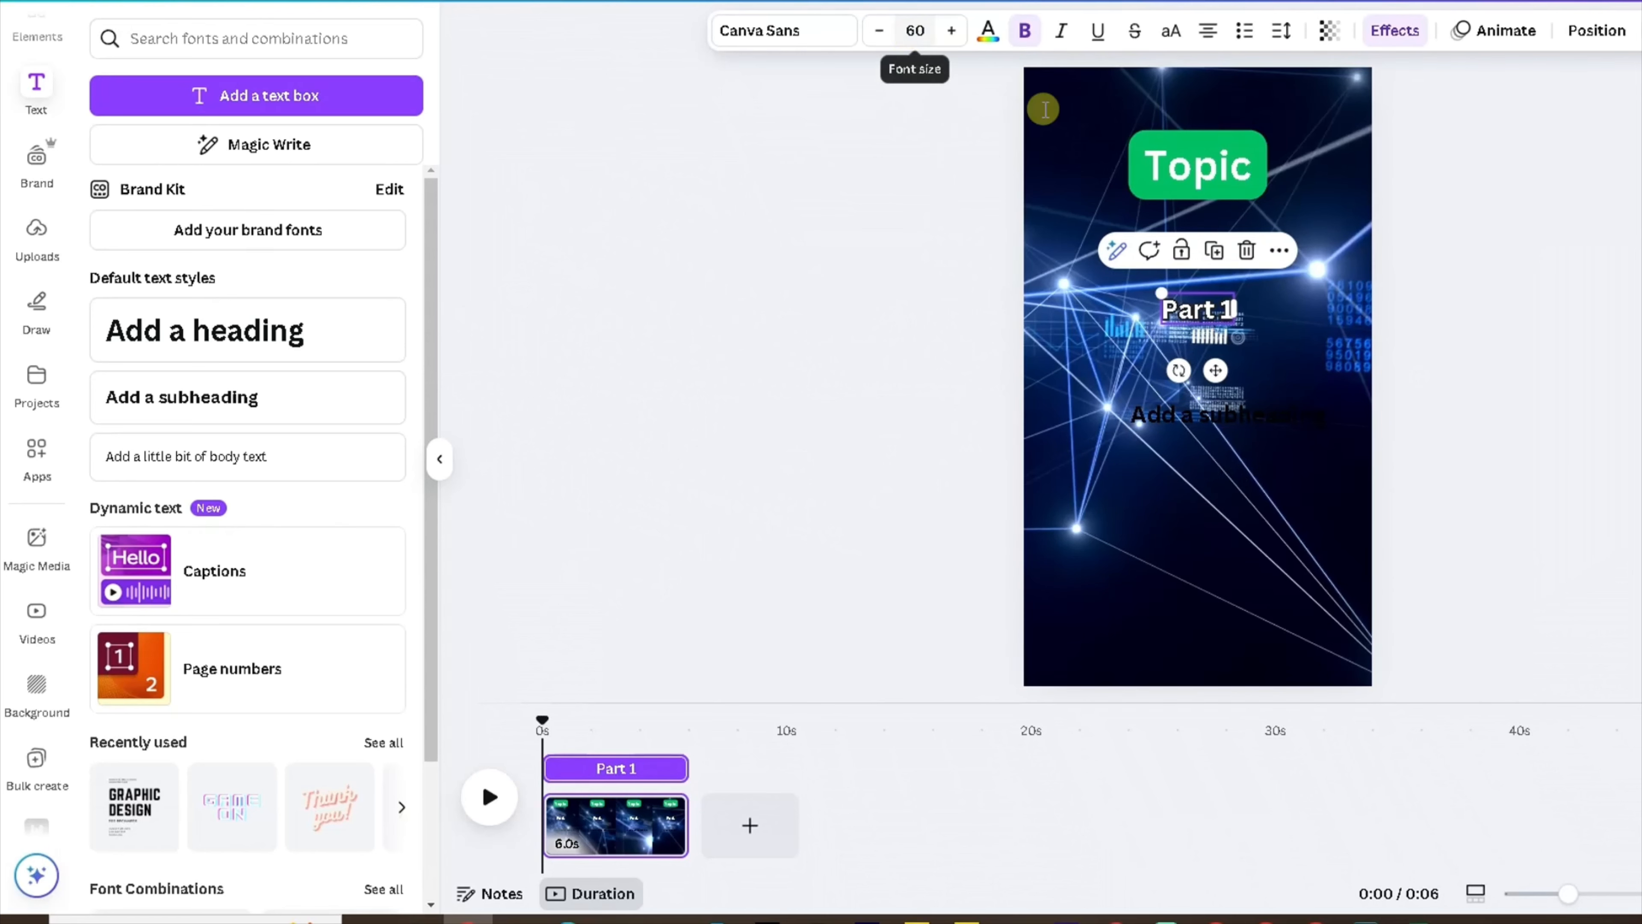
{"action": "left_click", "coordinate": [1180, 407]}
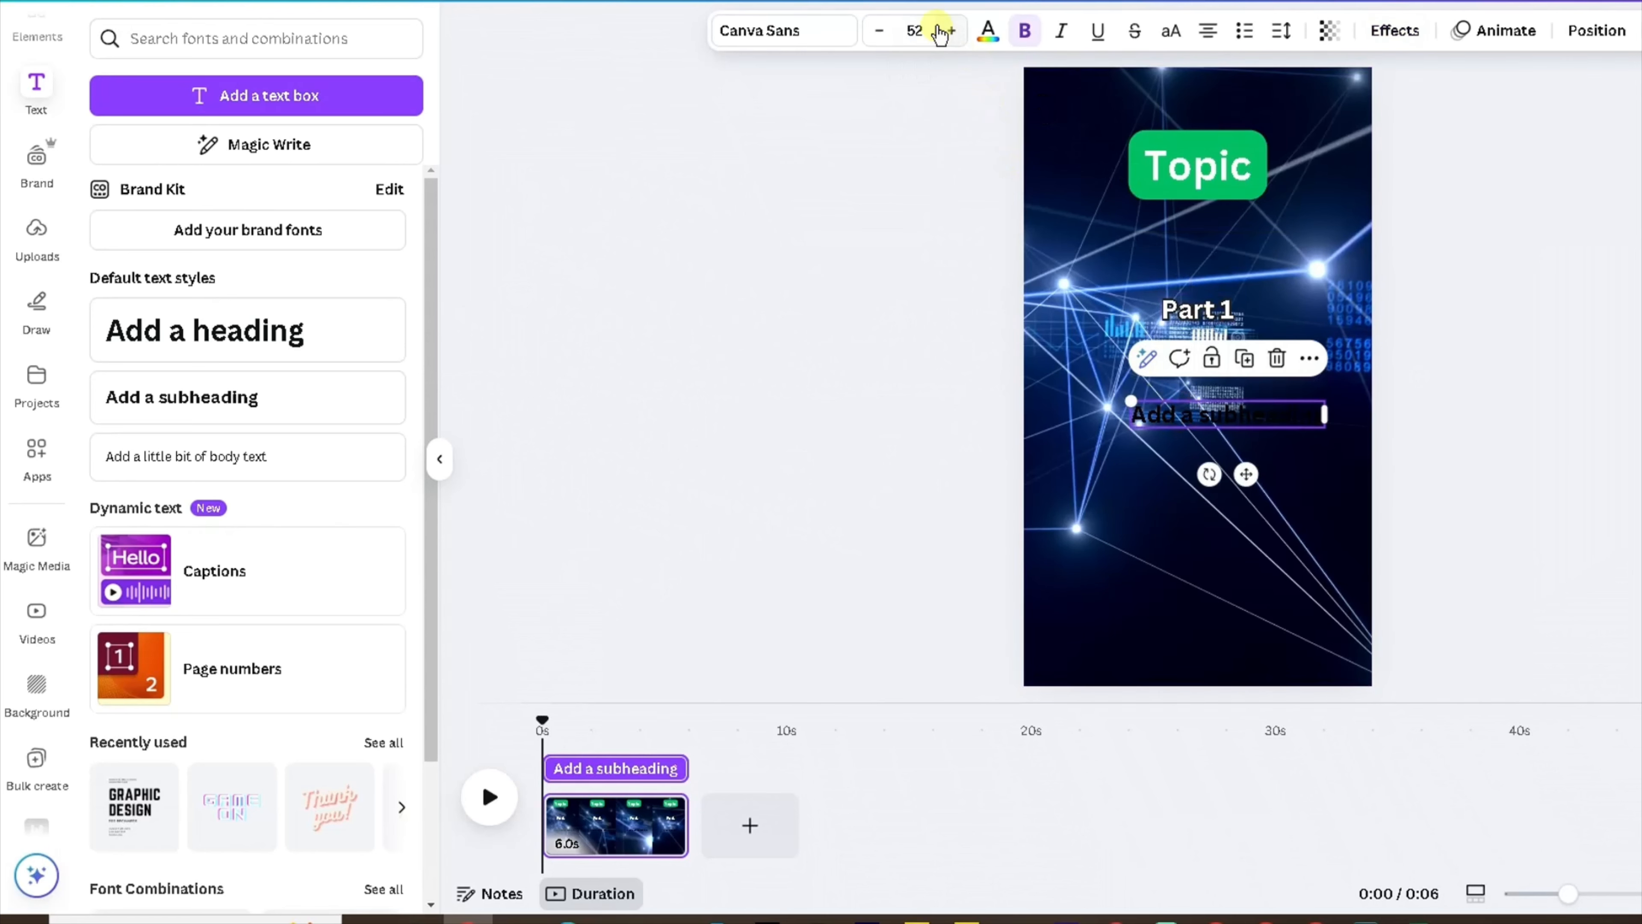
{"action": "left_click", "coordinate": [945, 31]}
{"action": "left_click", "coordinate": [944, 30]}
{"action": "left_click", "coordinate": [945, 31]}
{"action": "left_click", "coordinate": [945, 31]}
{"action": "left_click", "coordinate": [945, 30]}
{"action": "left_click", "coordinate": [945, 31]}
{"action": "left_click", "coordinate": [945, 31]}
{"action": "left_click", "coordinate": [945, 30]}
Nudge the new subheading slightly left and replace its text with Part 2.
{"action": "left_click_drag", "start_coordinate": [1176, 418], "coordinate": [1161, 420]}
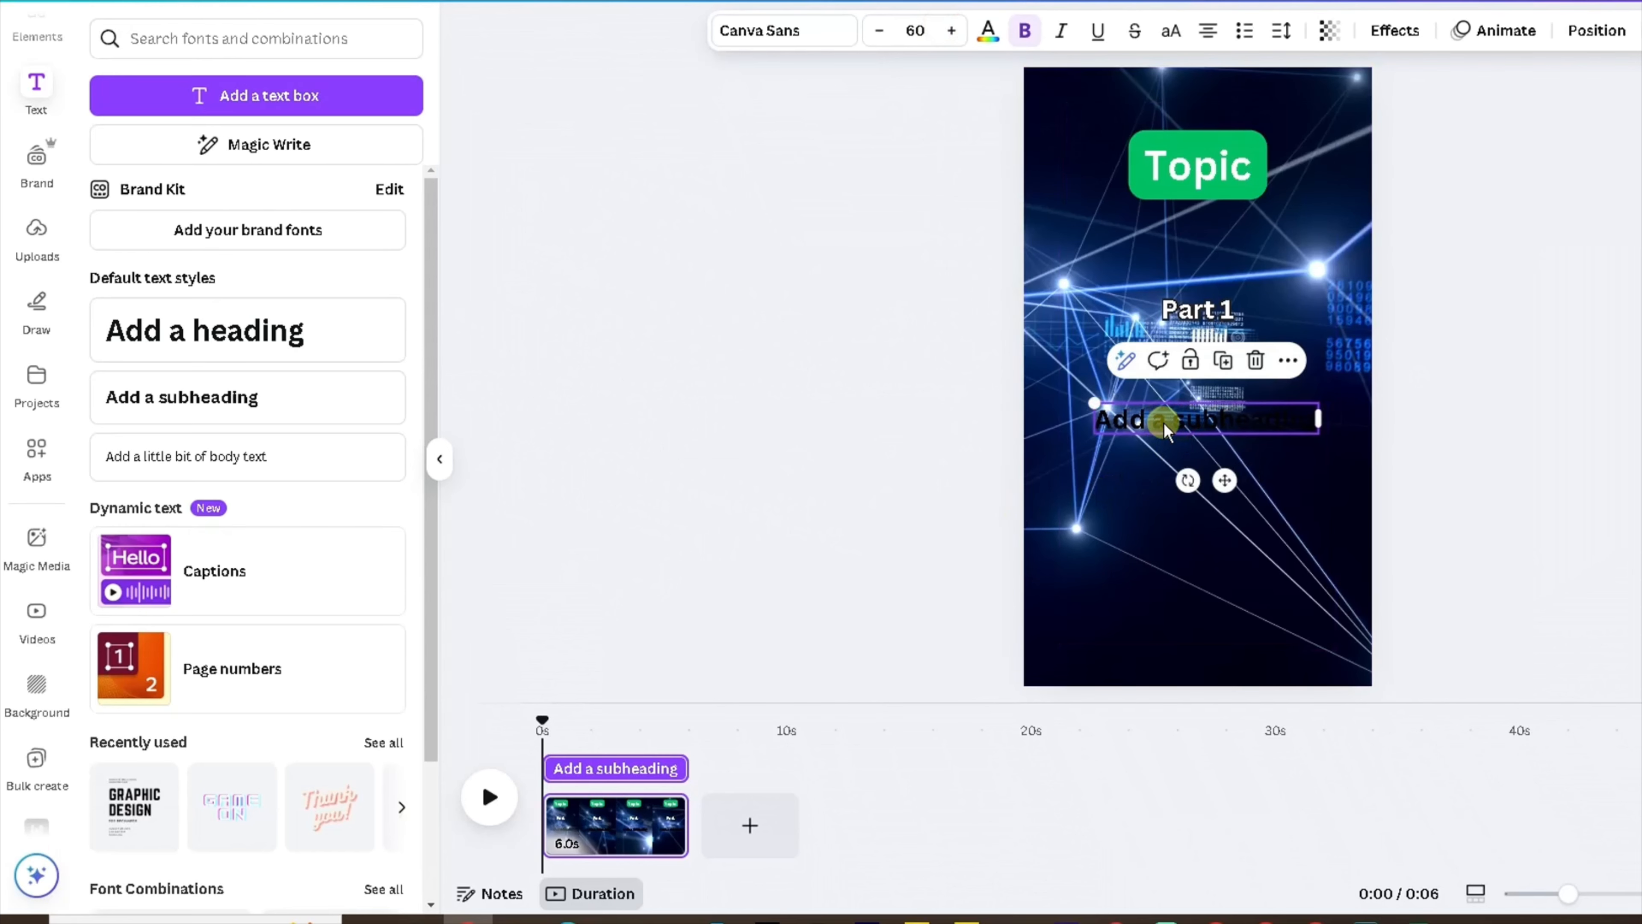
{"action": "double_click", "coordinate": [1167, 432]}
{"action": "type", "text": "P"}
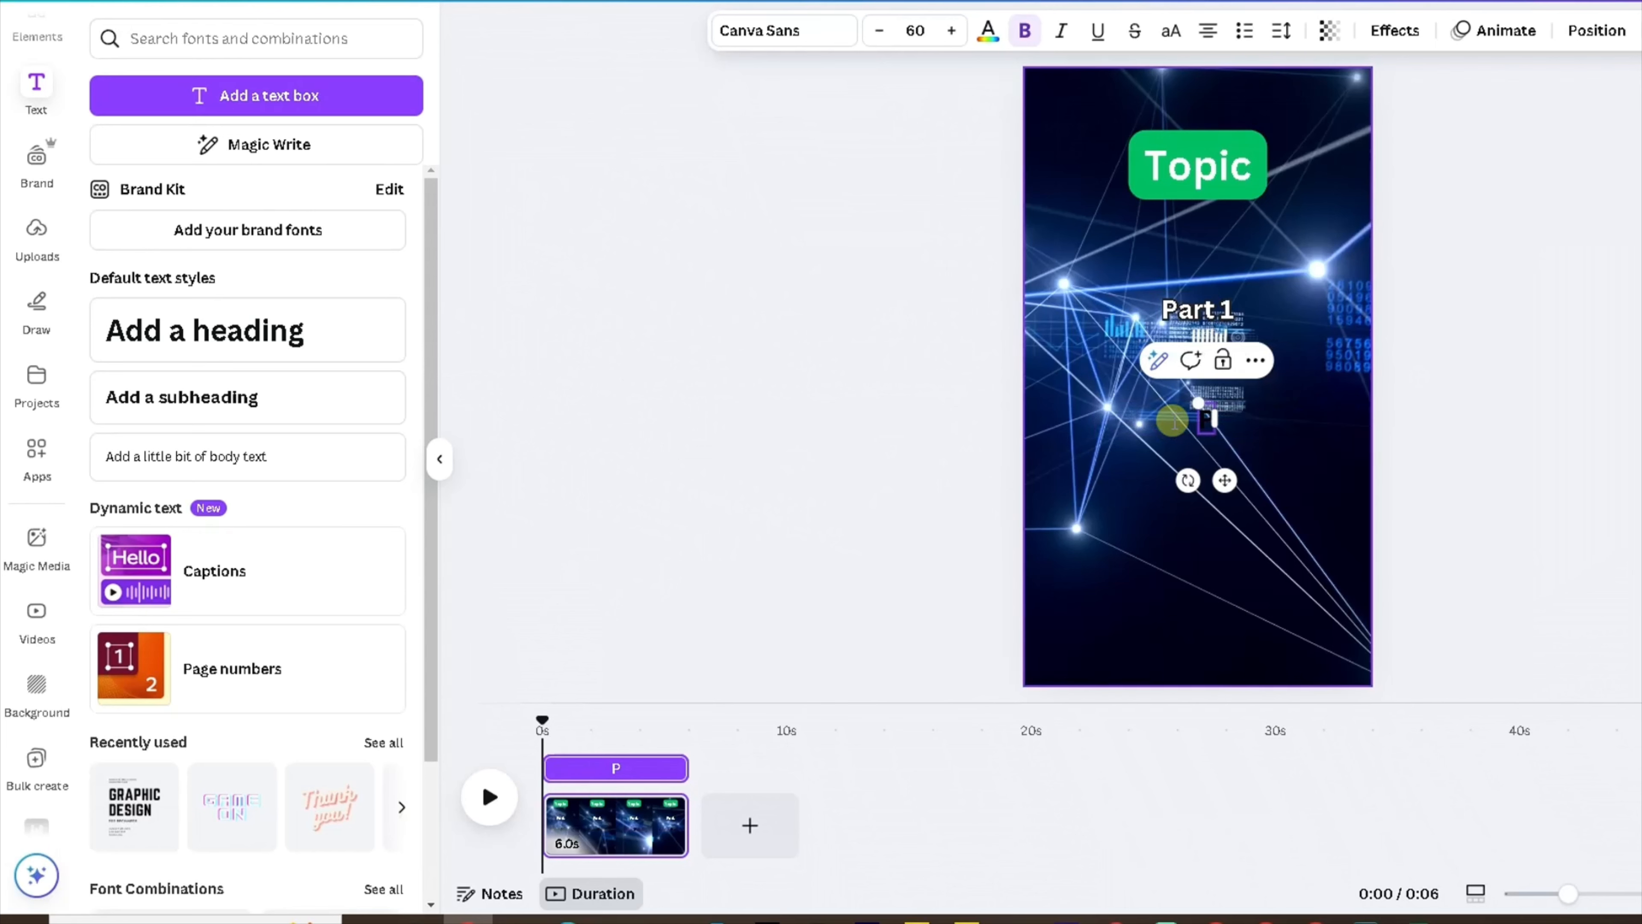
{"action": "type", "text": "art 2"}
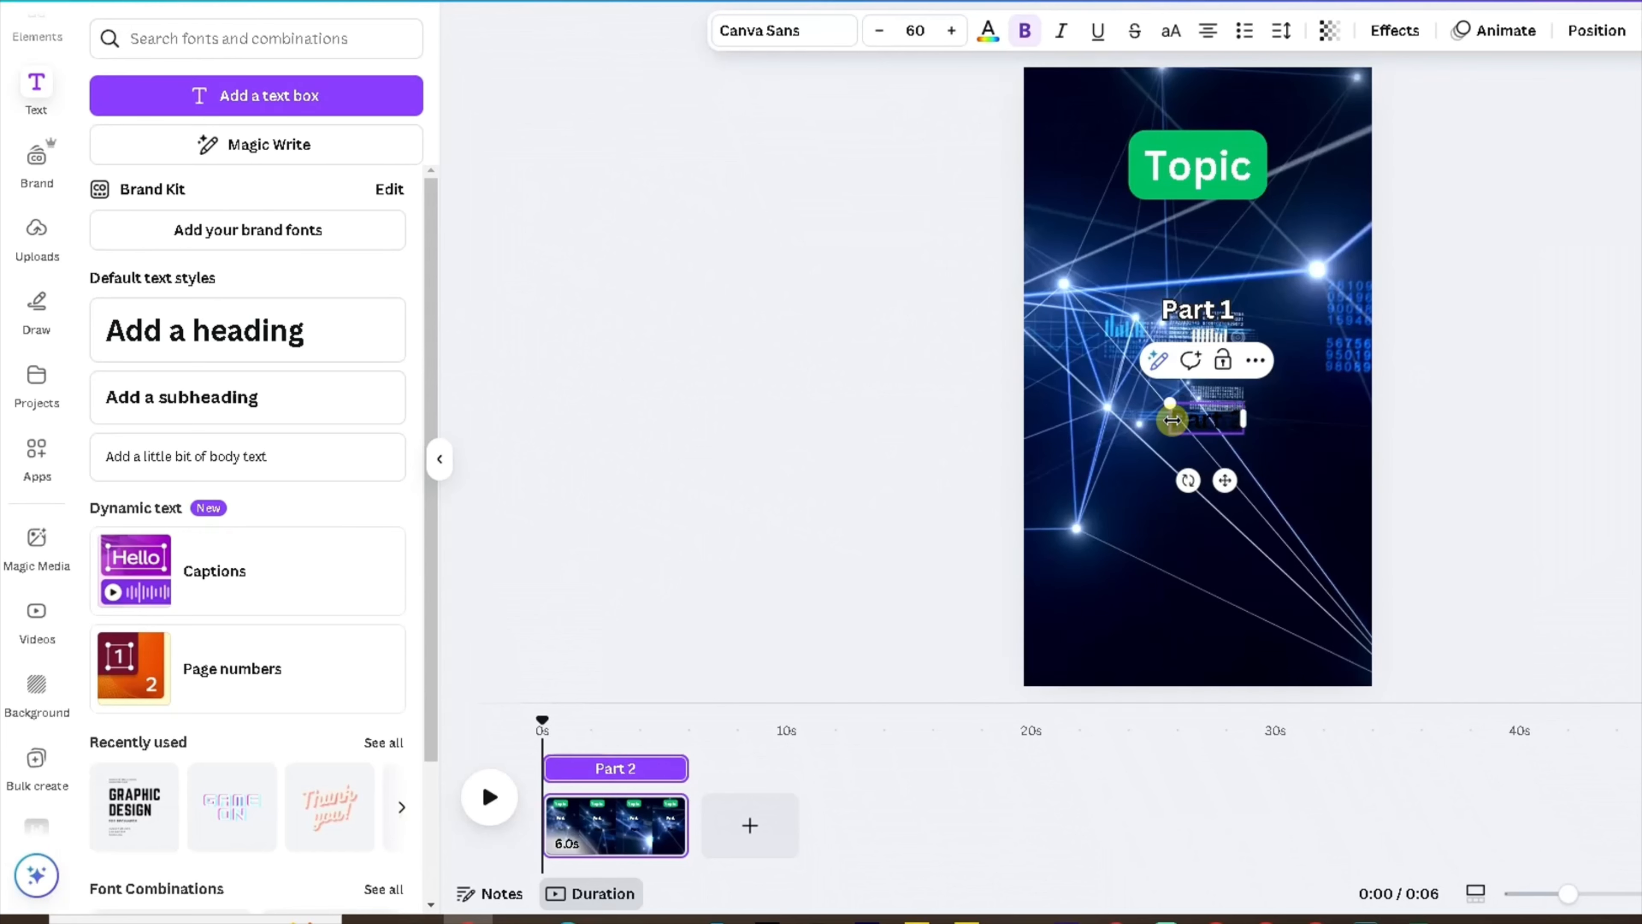
Select the Part 2 text and set its colour to white.
{"action": "left_click", "coordinate": [1142, 423]}
{"action": "left_click", "coordinate": [1191, 419]}
{"action": "left_click_drag", "start_coordinate": [1191, 419], "coordinate": [1219, 419]}
{"action": "double_click", "coordinate": [1183, 419]}
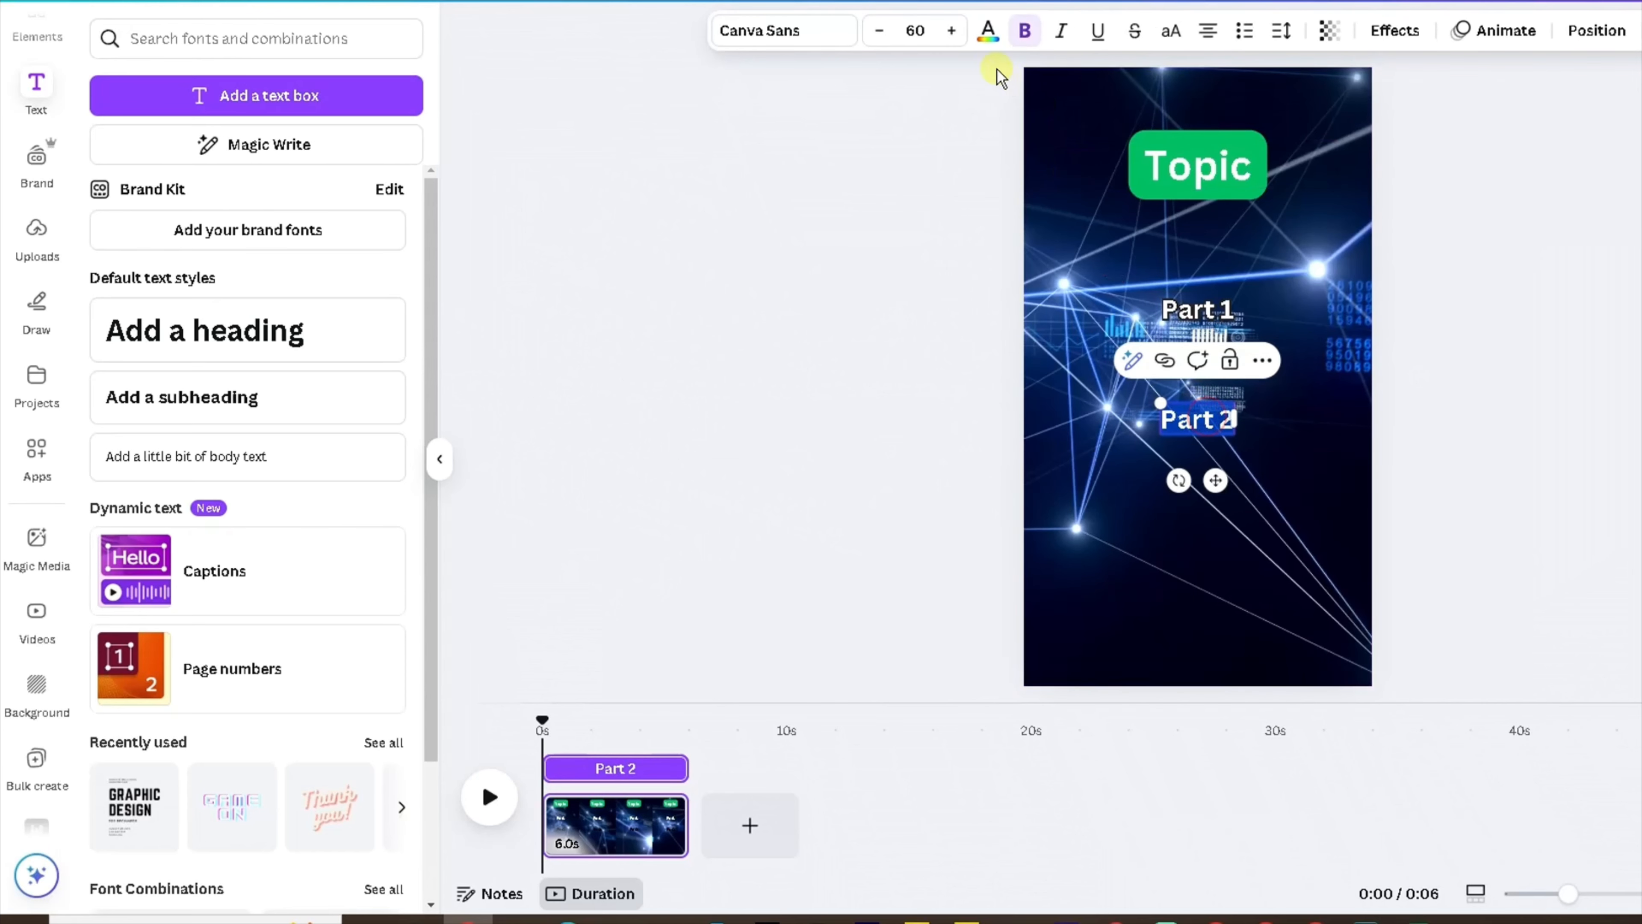
{"action": "left_click", "coordinate": [989, 33]}
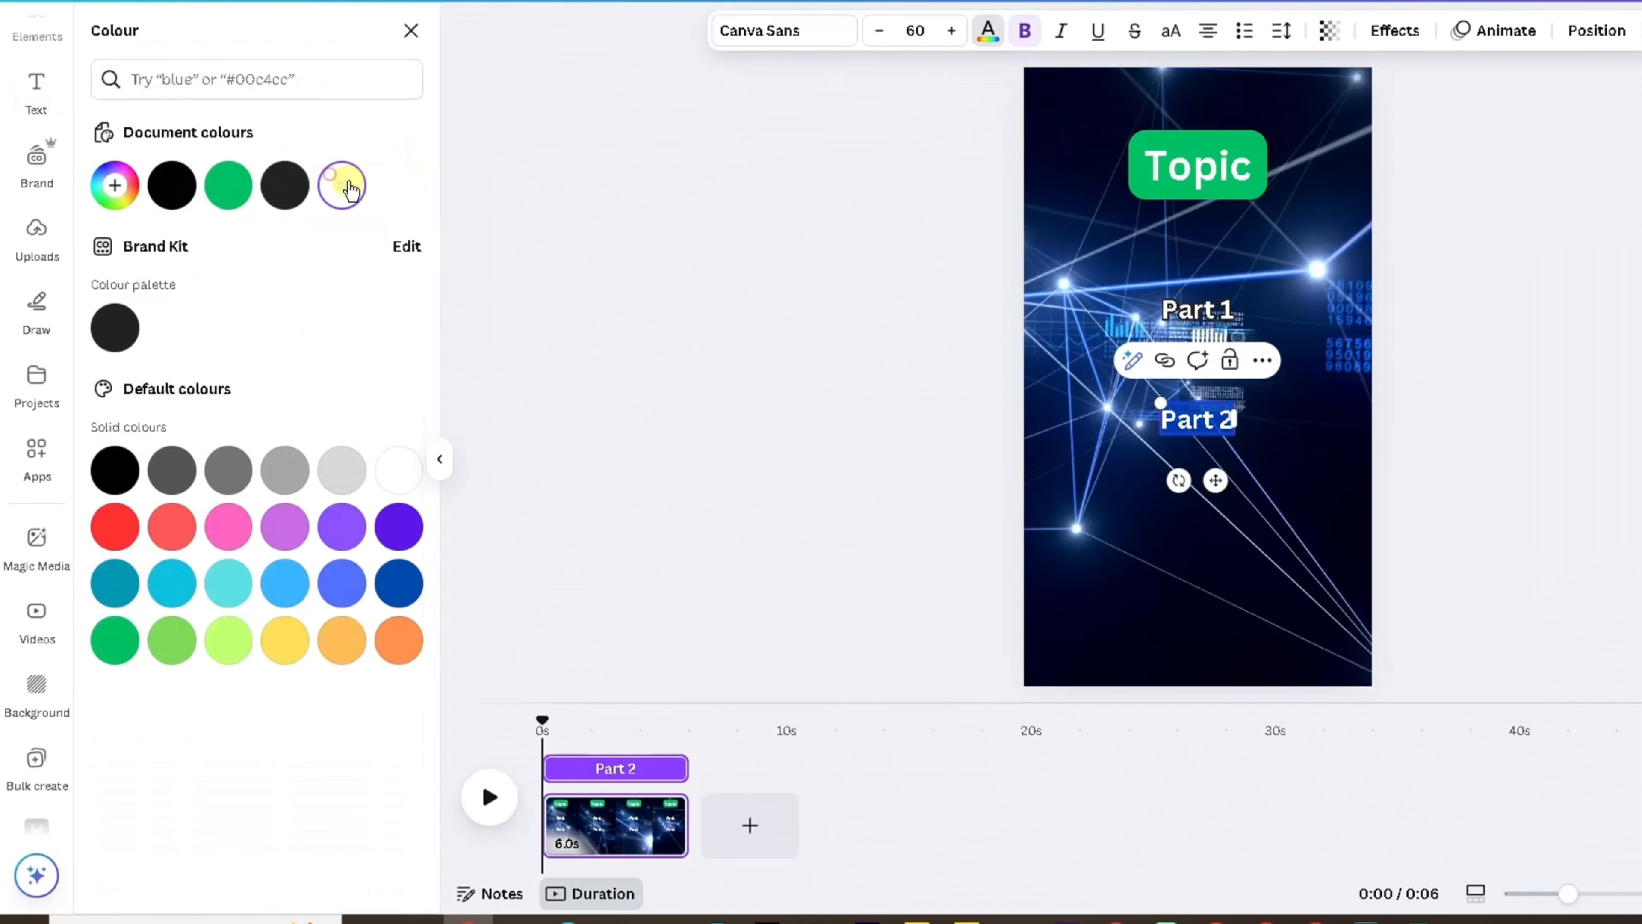
Apply an Outline effect to Part 2 in black with thickness 101.
{"action": "left_click", "coordinate": [1394, 30]}
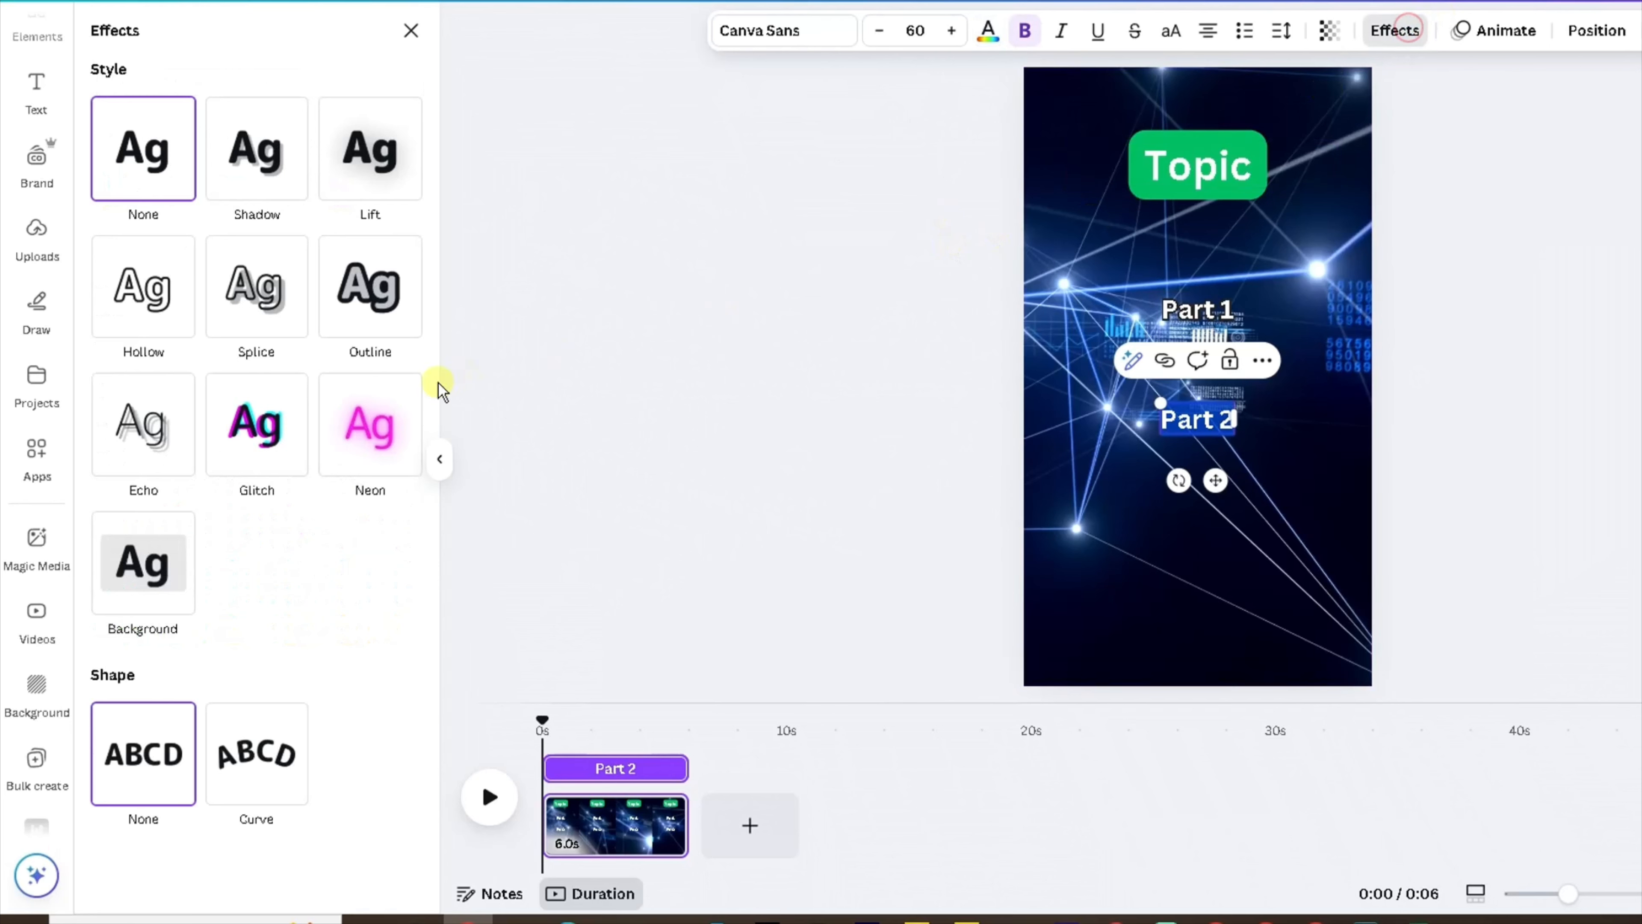
{"action": "left_click", "coordinate": [351, 312]}
{"action": "left_click", "coordinate": [389, 455]}
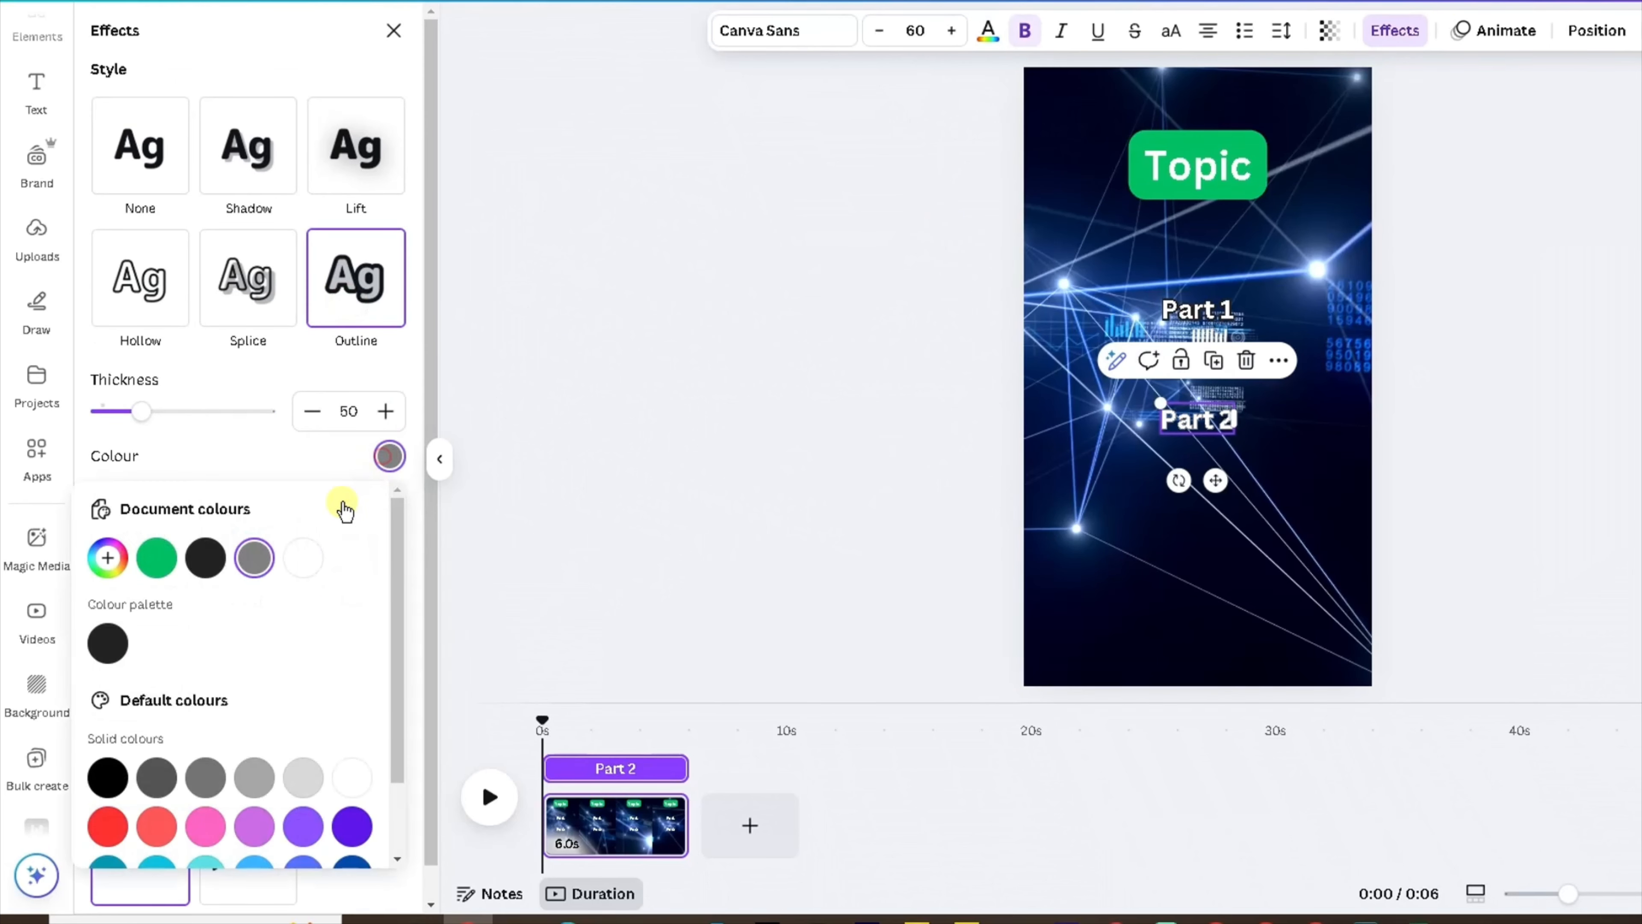
{"action": "left_click", "coordinate": [218, 565]}
{"action": "left_click_drag", "start_coordinate": [143, 417], "coordinate": [183, 426]}
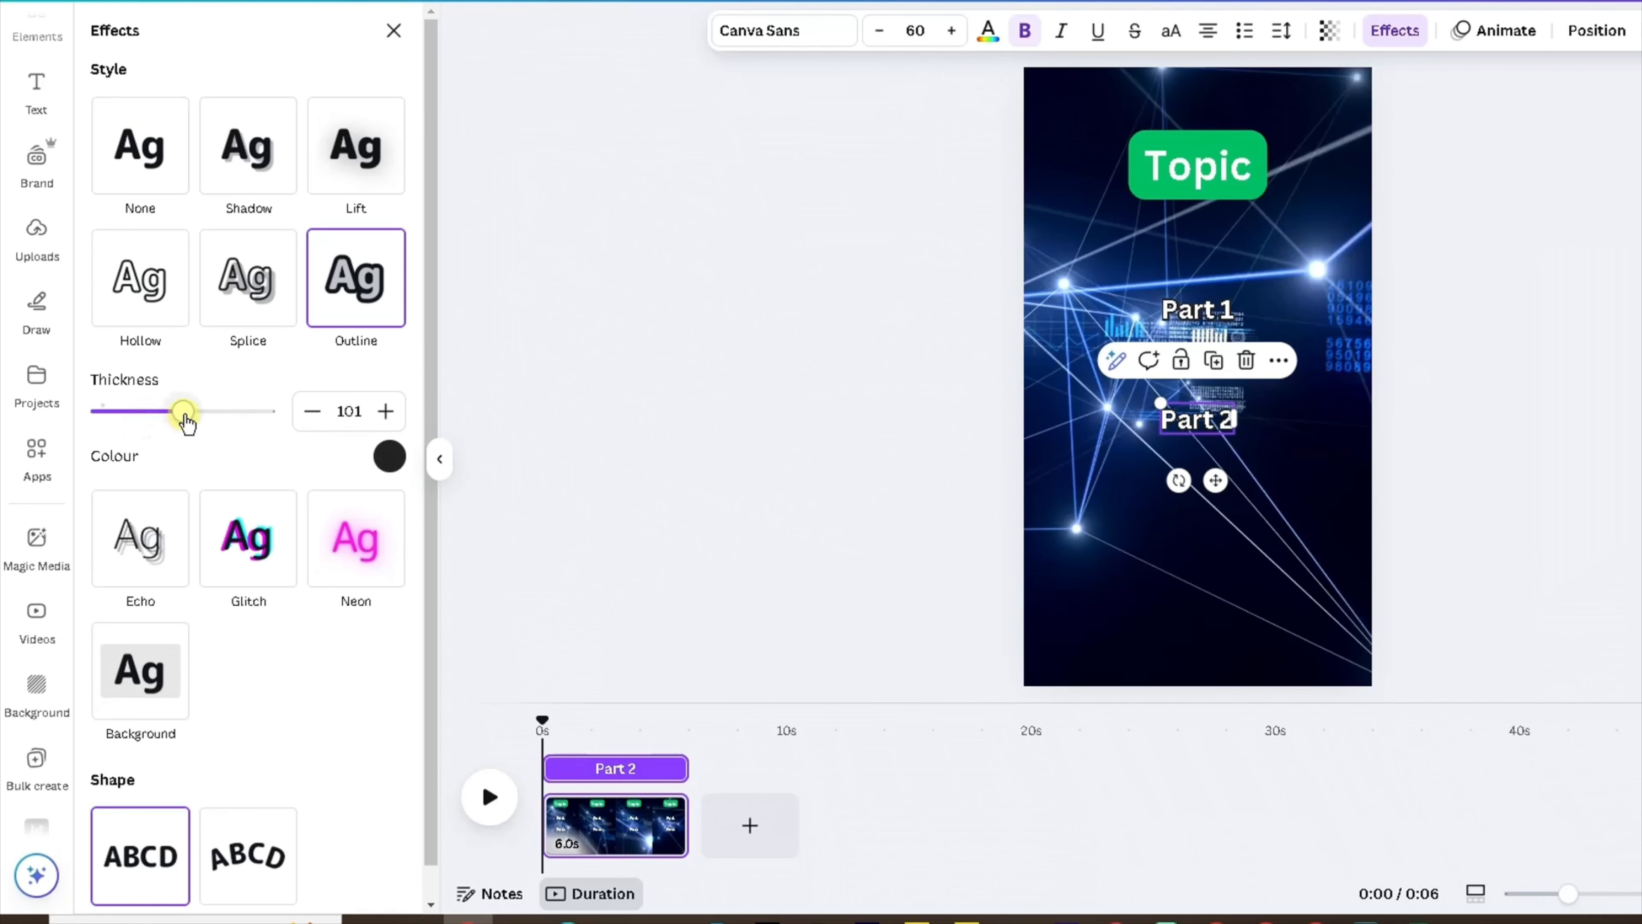
{"action": "left_click", "coordinate": [392, 30]}
{"action": "left_click", "coordinate": [869, 355]}
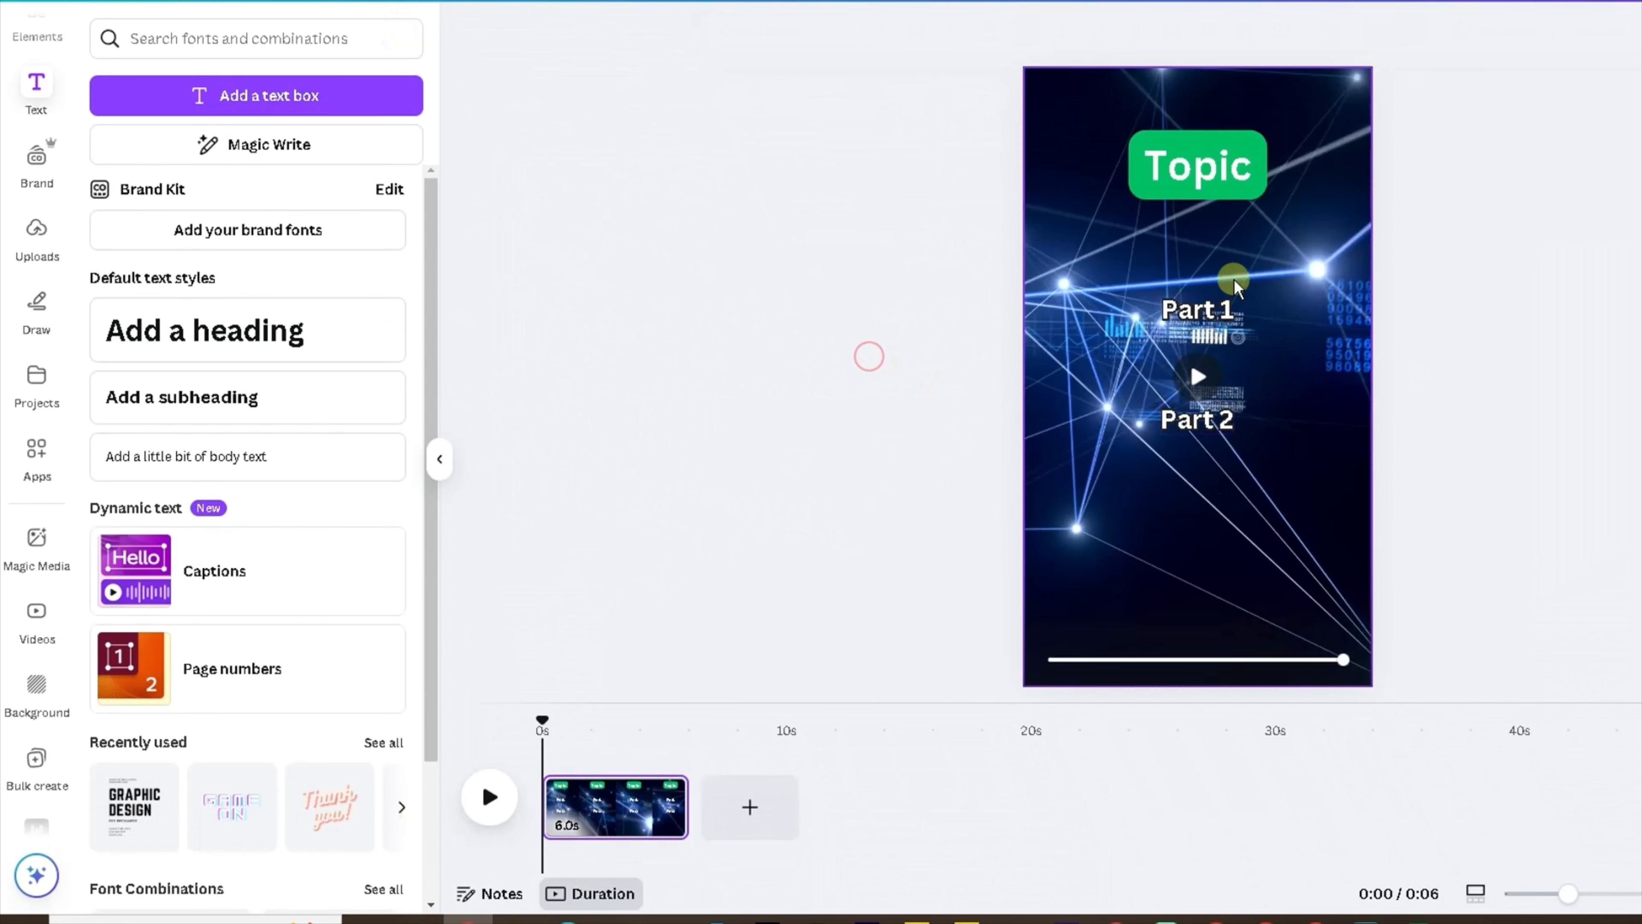
Move Part 2 up directly beneath Part 1 and nudge Part 1 slightly left.
{"action": "left_click_drag", "start_coordinate": [1191, 432], "coordinate": [1188, 356]}
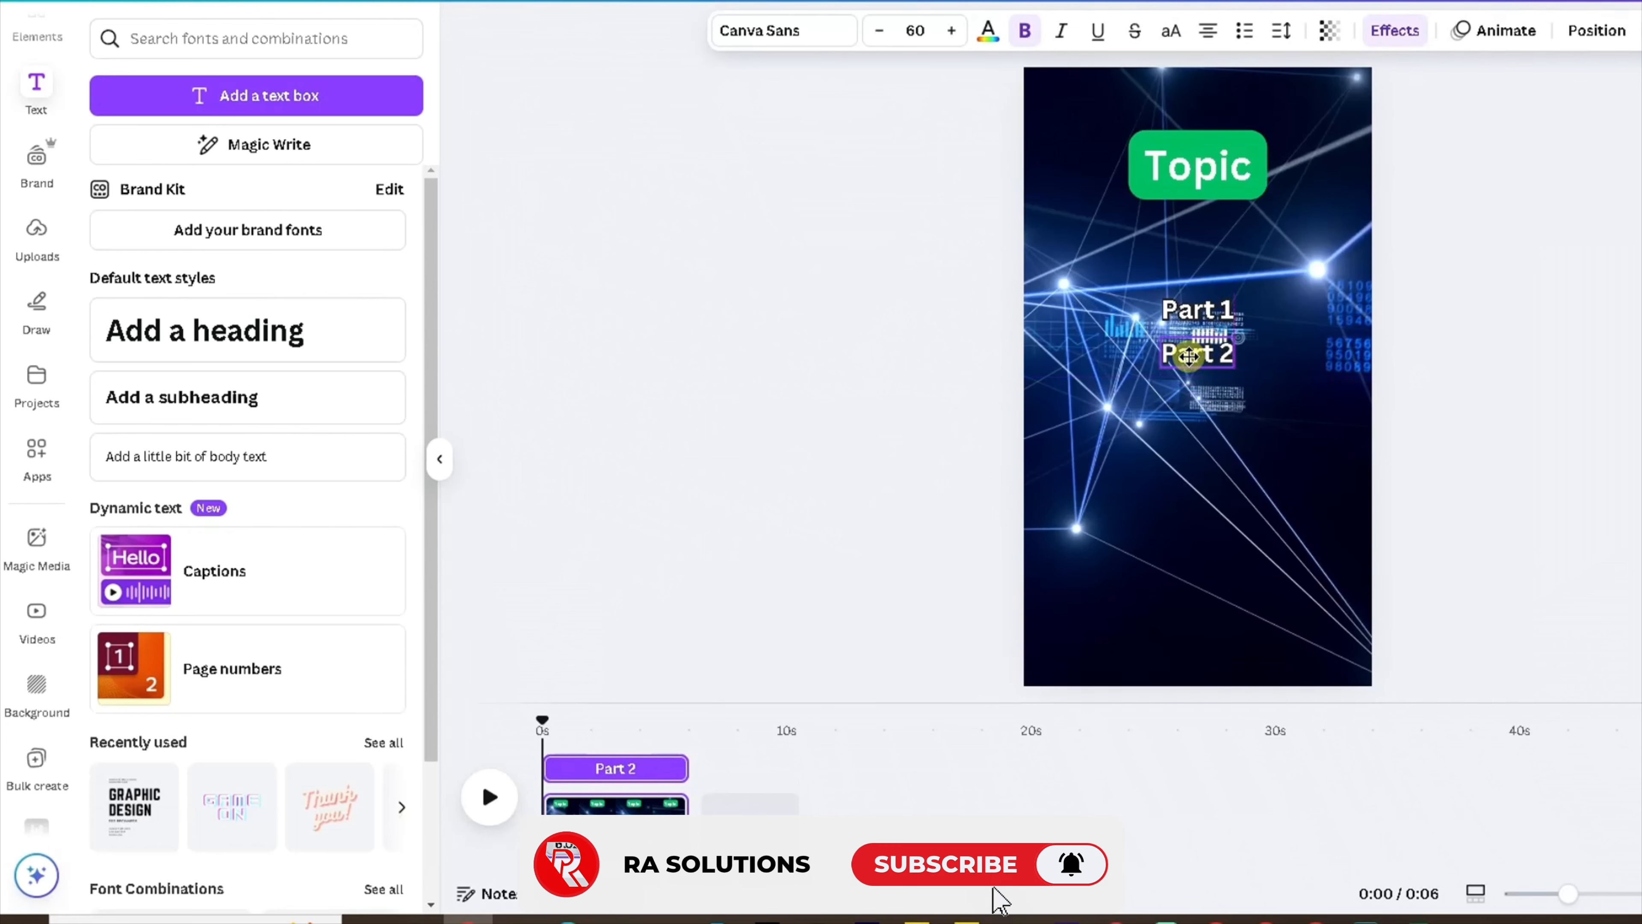
{"action": "mouse_move", "coordinate": [1185, 319]}
{"action": "left_mouse_down"}
{"action": "mouse_move", "coordinate": [1177, 299]}
{"action": "mouse_move", "coordinate": [1176, 316]}
{"action": "left_mouse_up"}
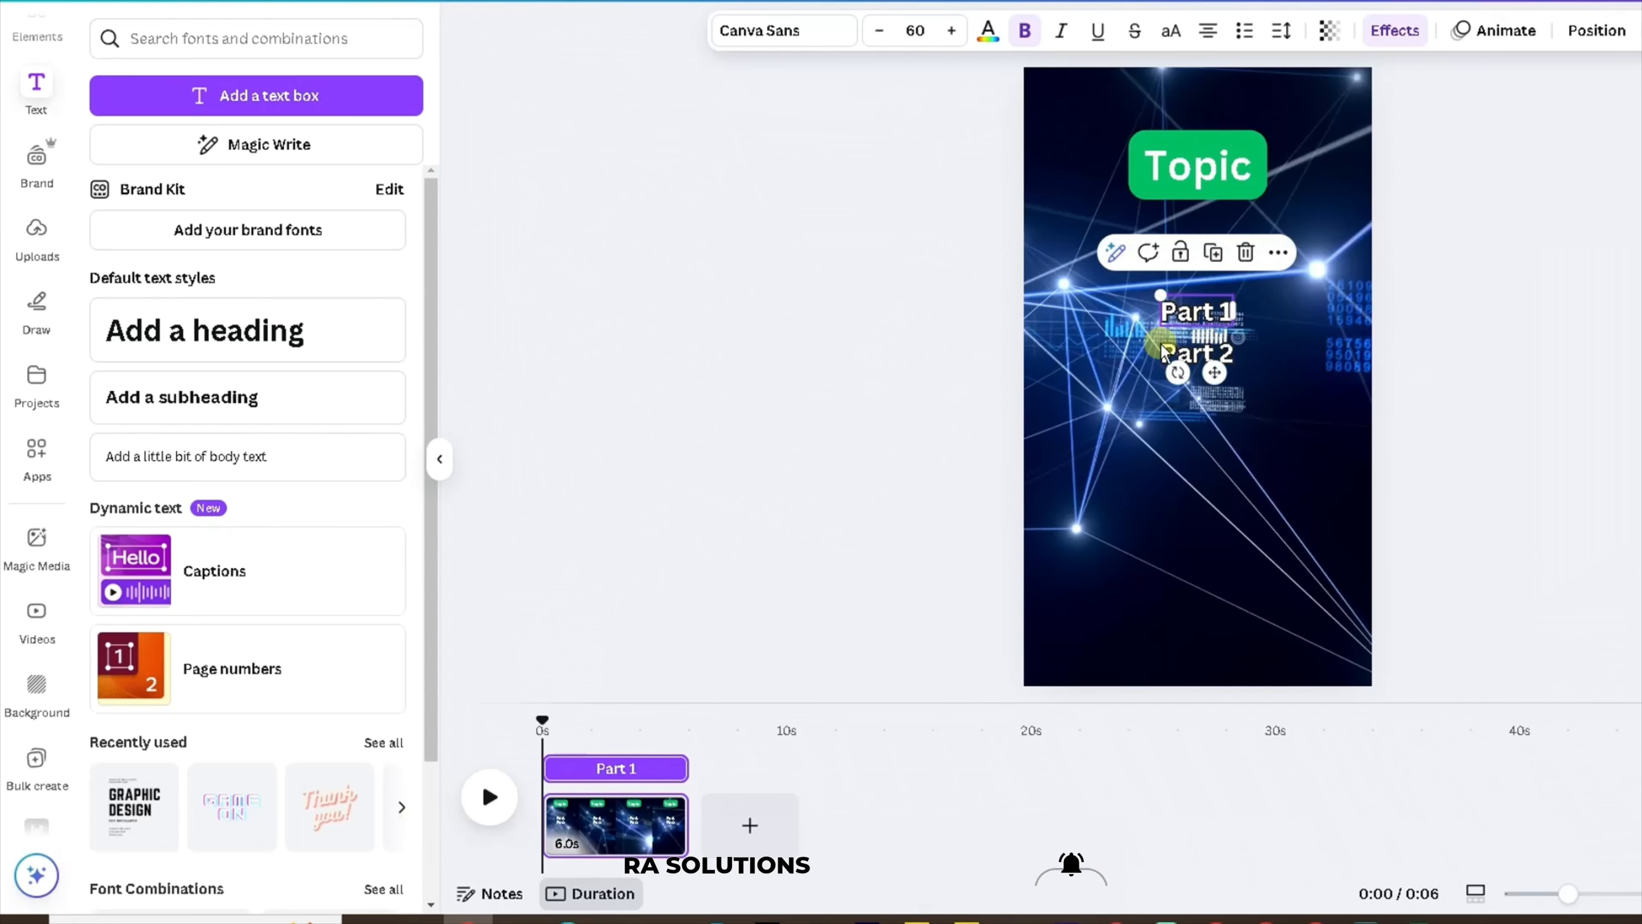
{"action": "left_click", "coordinate": [866, 435]}
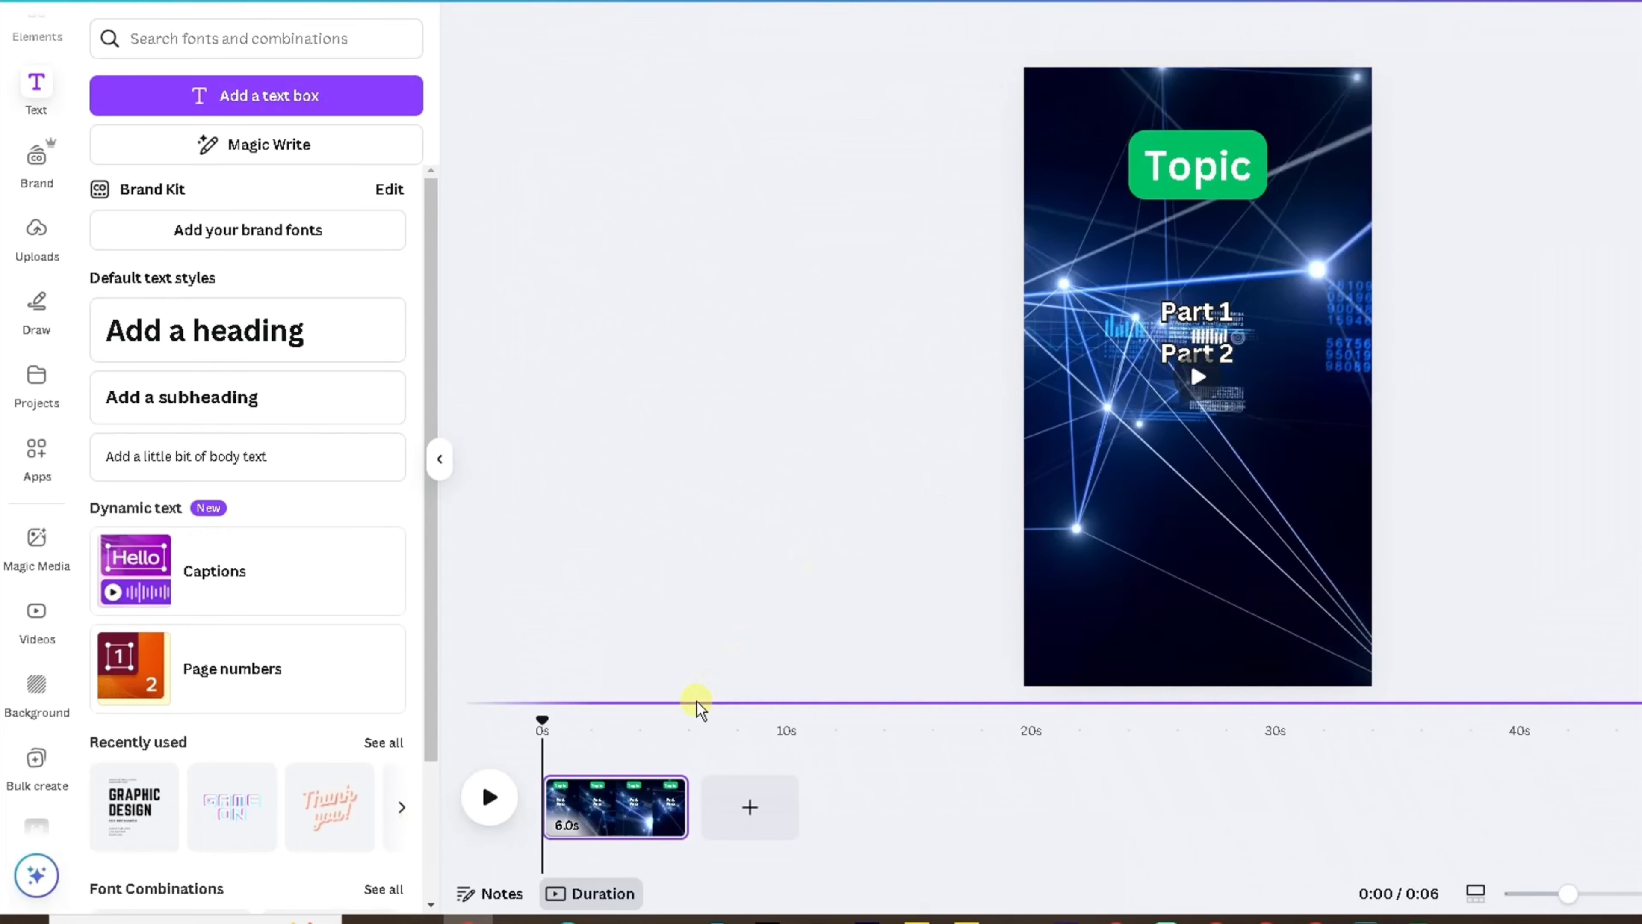
Trim the Part 1 text's timeline clip so it ends at about 4 seconds.
{"action": "left_click", "coordinate": [490, 797]}
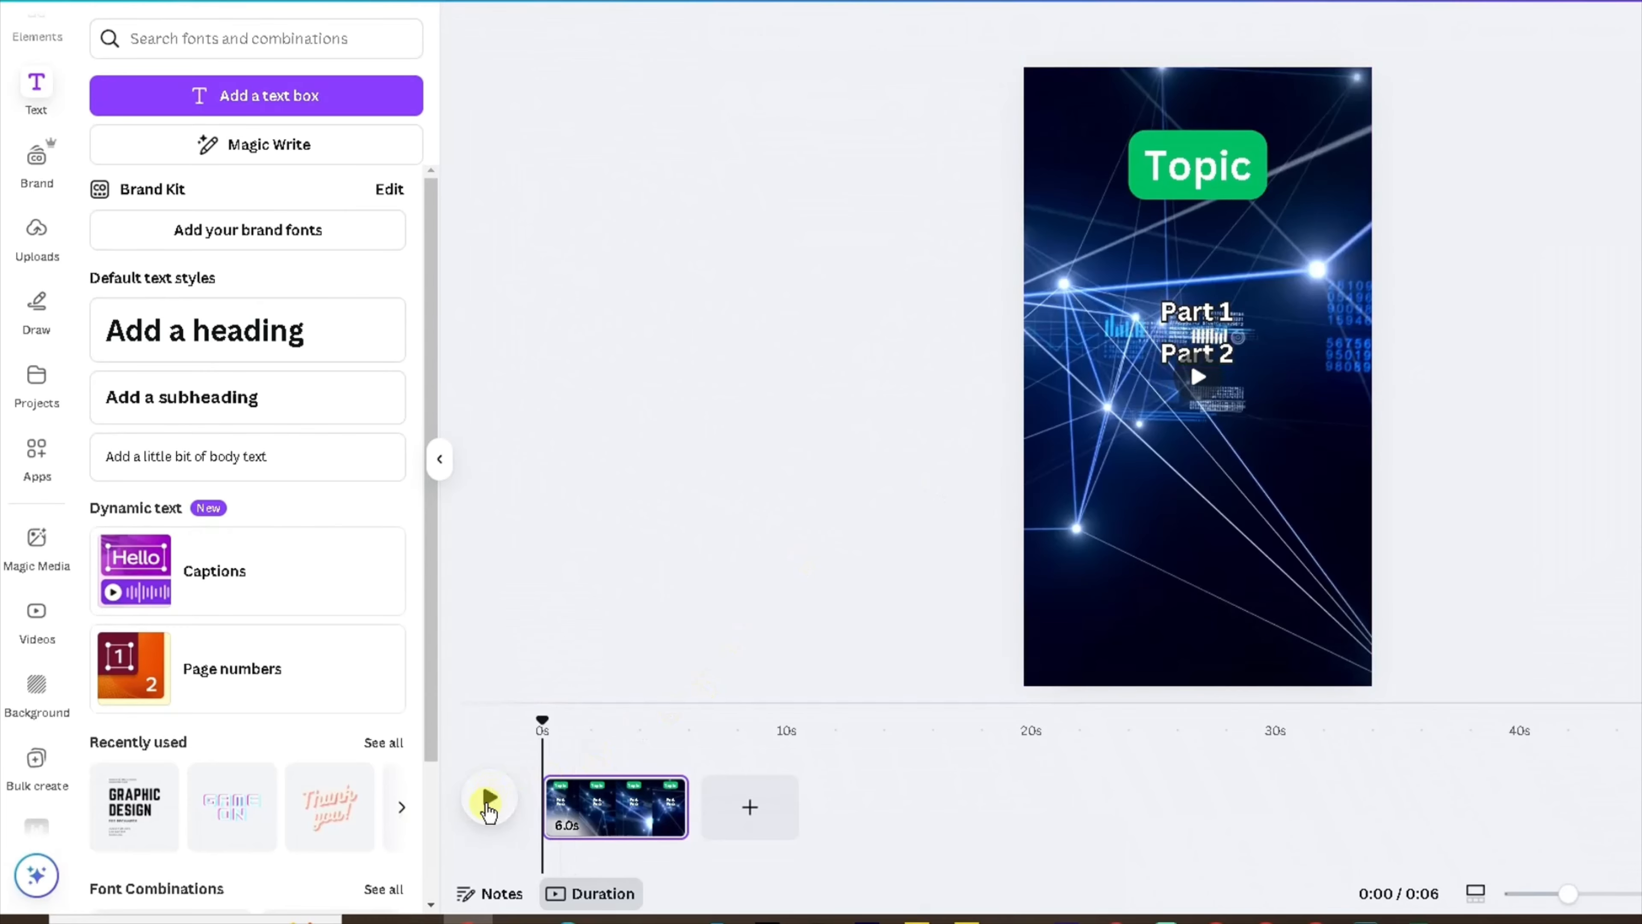
{"action": "left_click", "coordinate": [488, 802]}
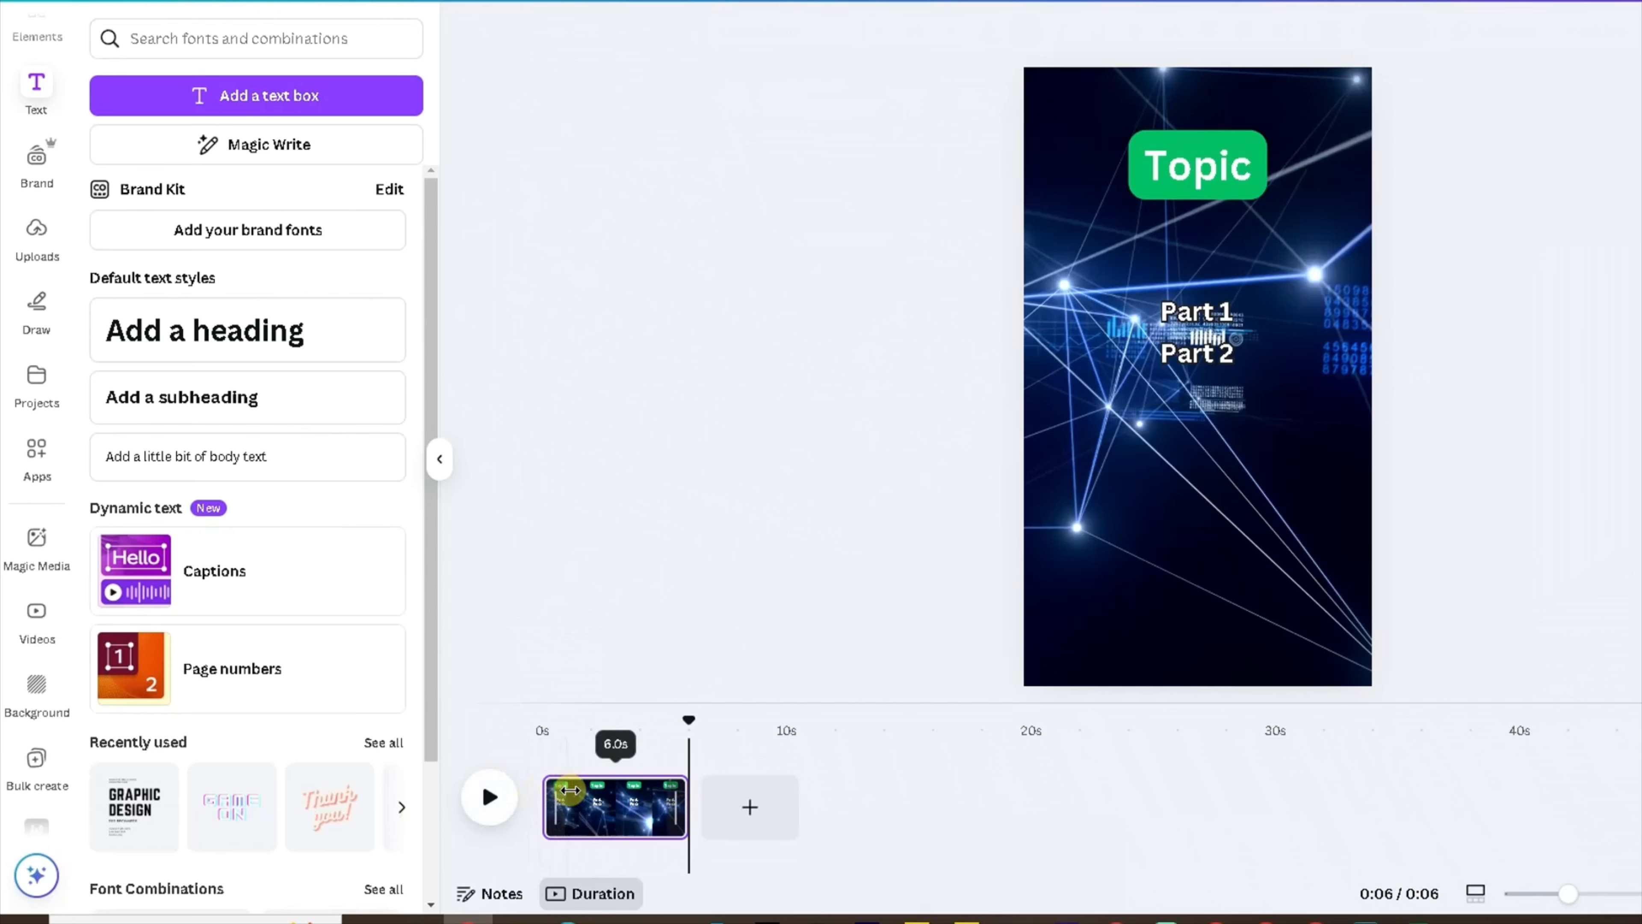
{"action": "left_click", "coordinate": [1167, 310]}
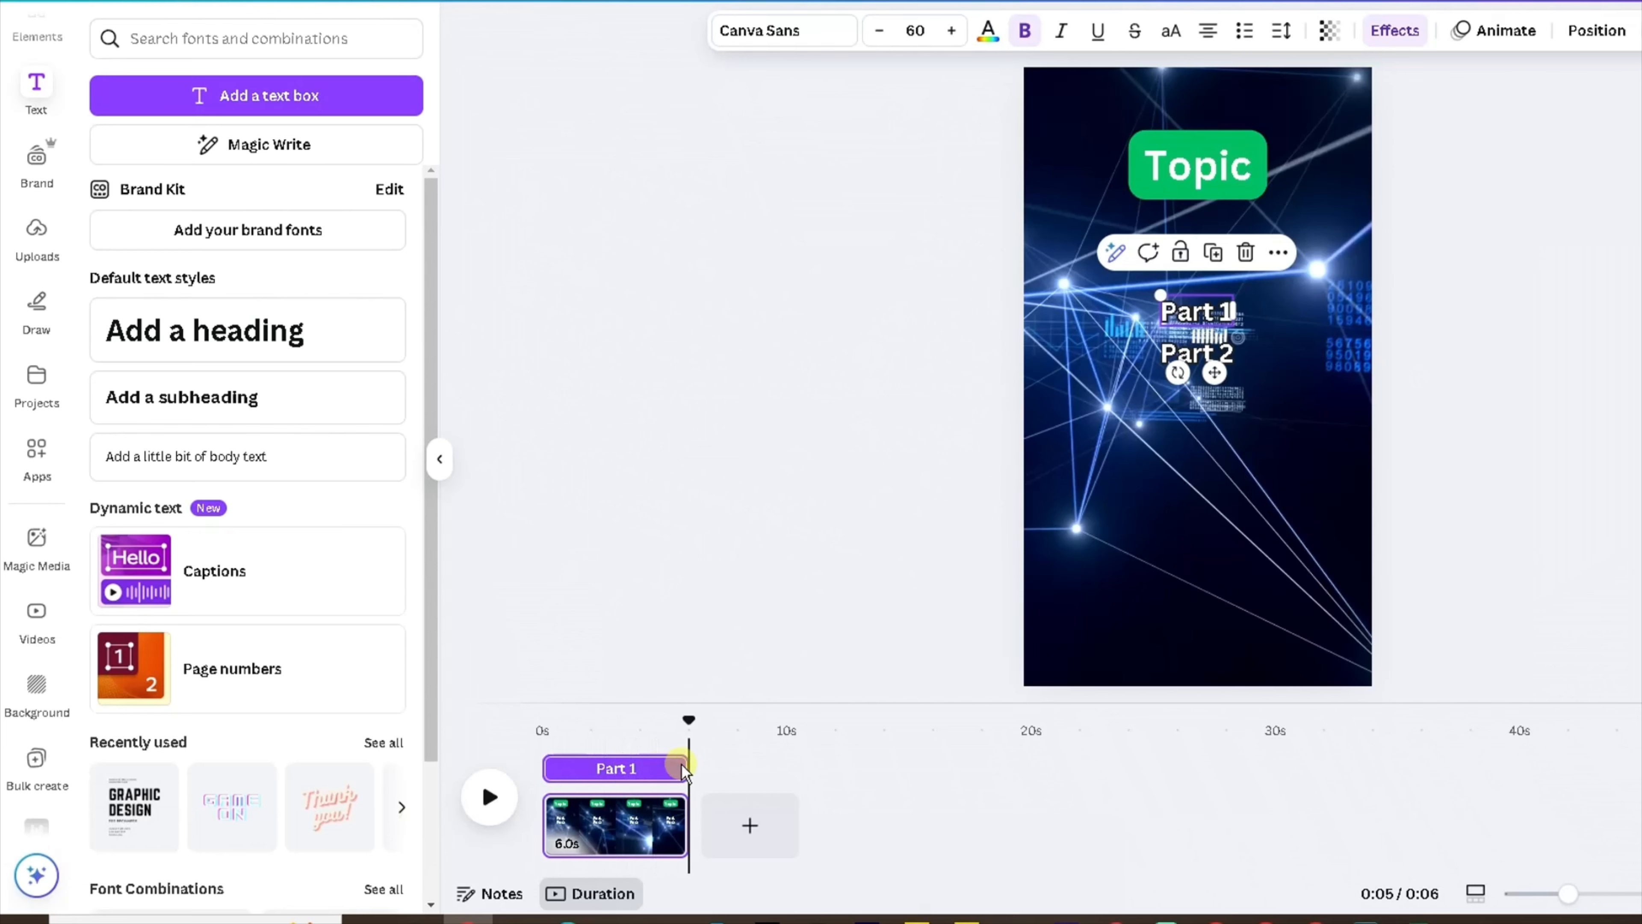
{"action": "left_click_drag", "start_coordinate": [680, 764], "coordinate": [647, 764]}
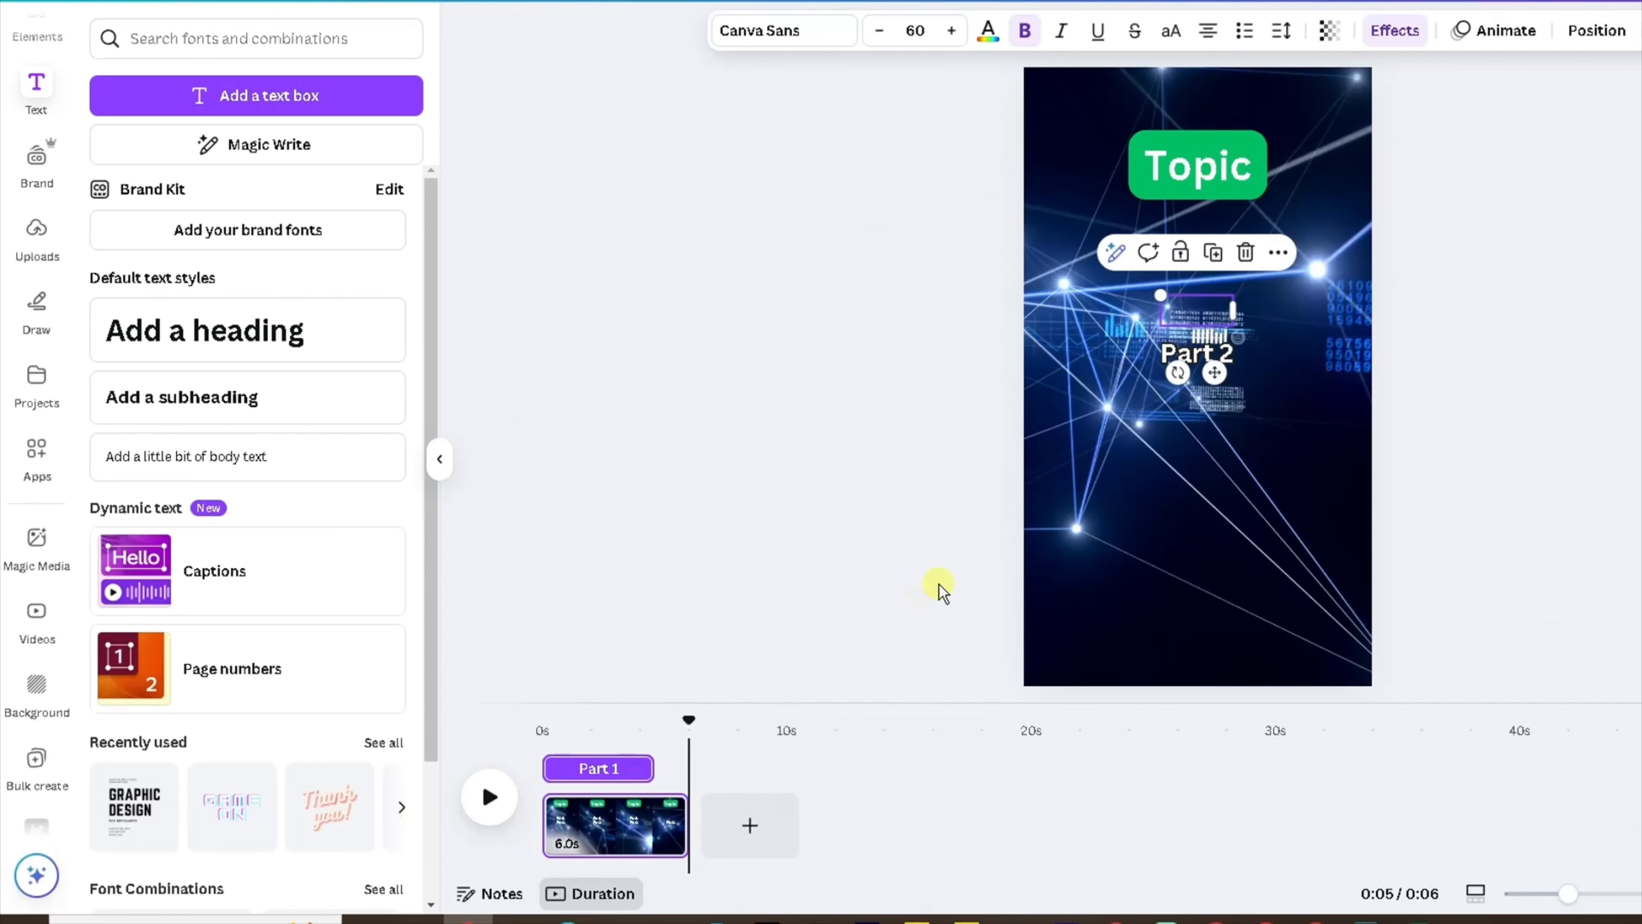
Trim the Part 2 text's clip to start at about 4 seconds, after Part 1.
{"action": "left_click", "coordinate": [1173, 356]}
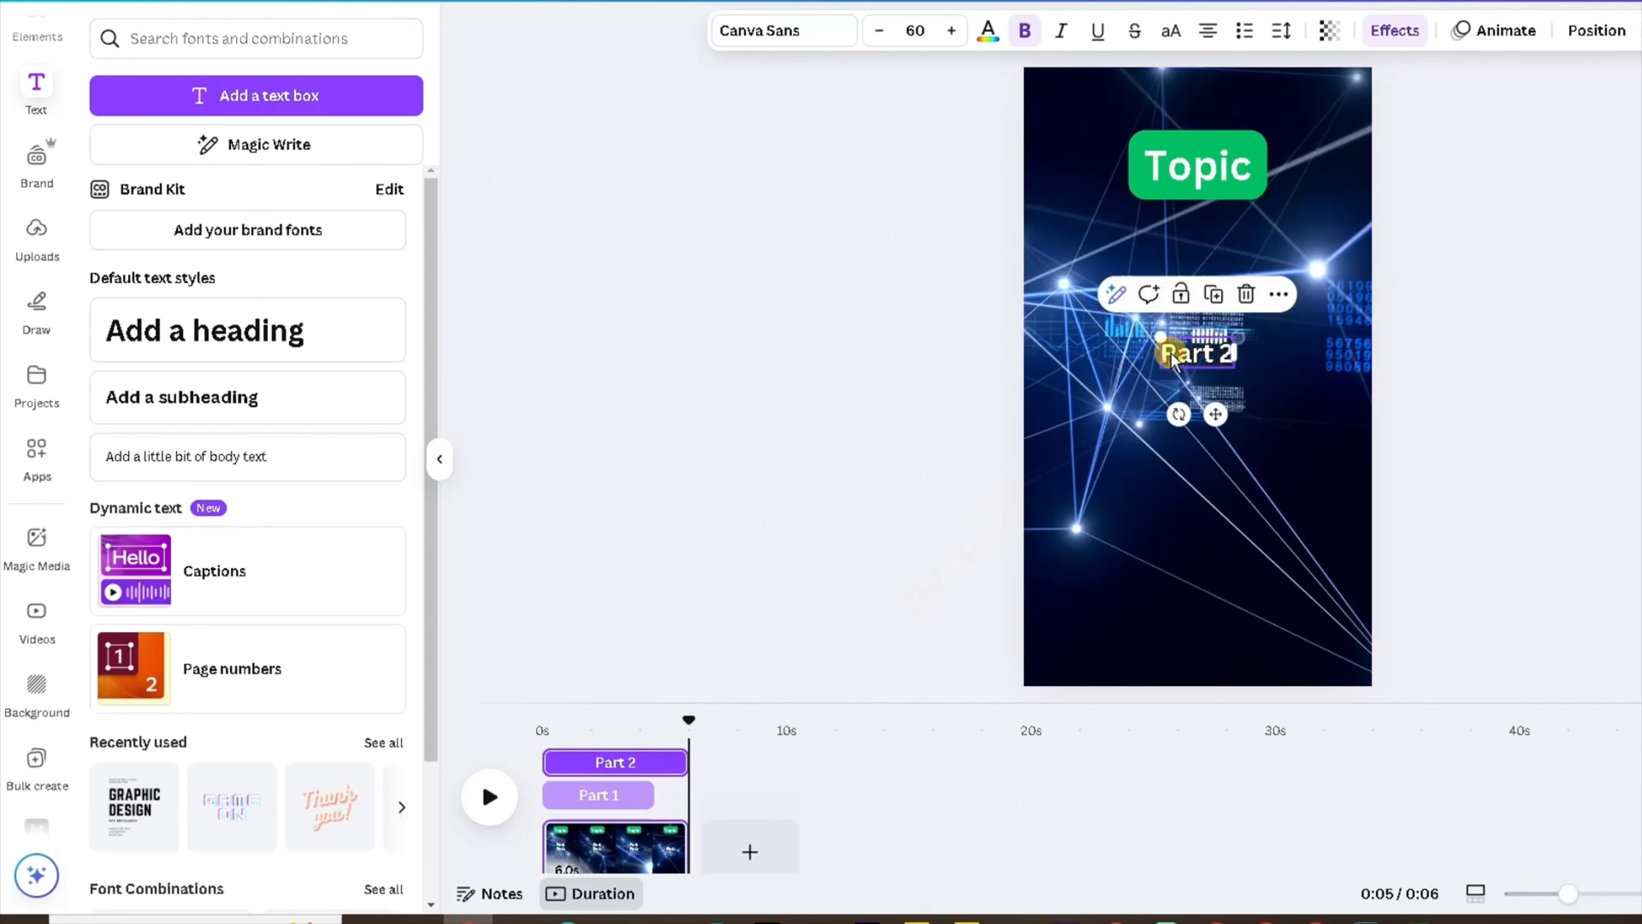
{"action": "mouse_move", "coordinate": [552, 755]}
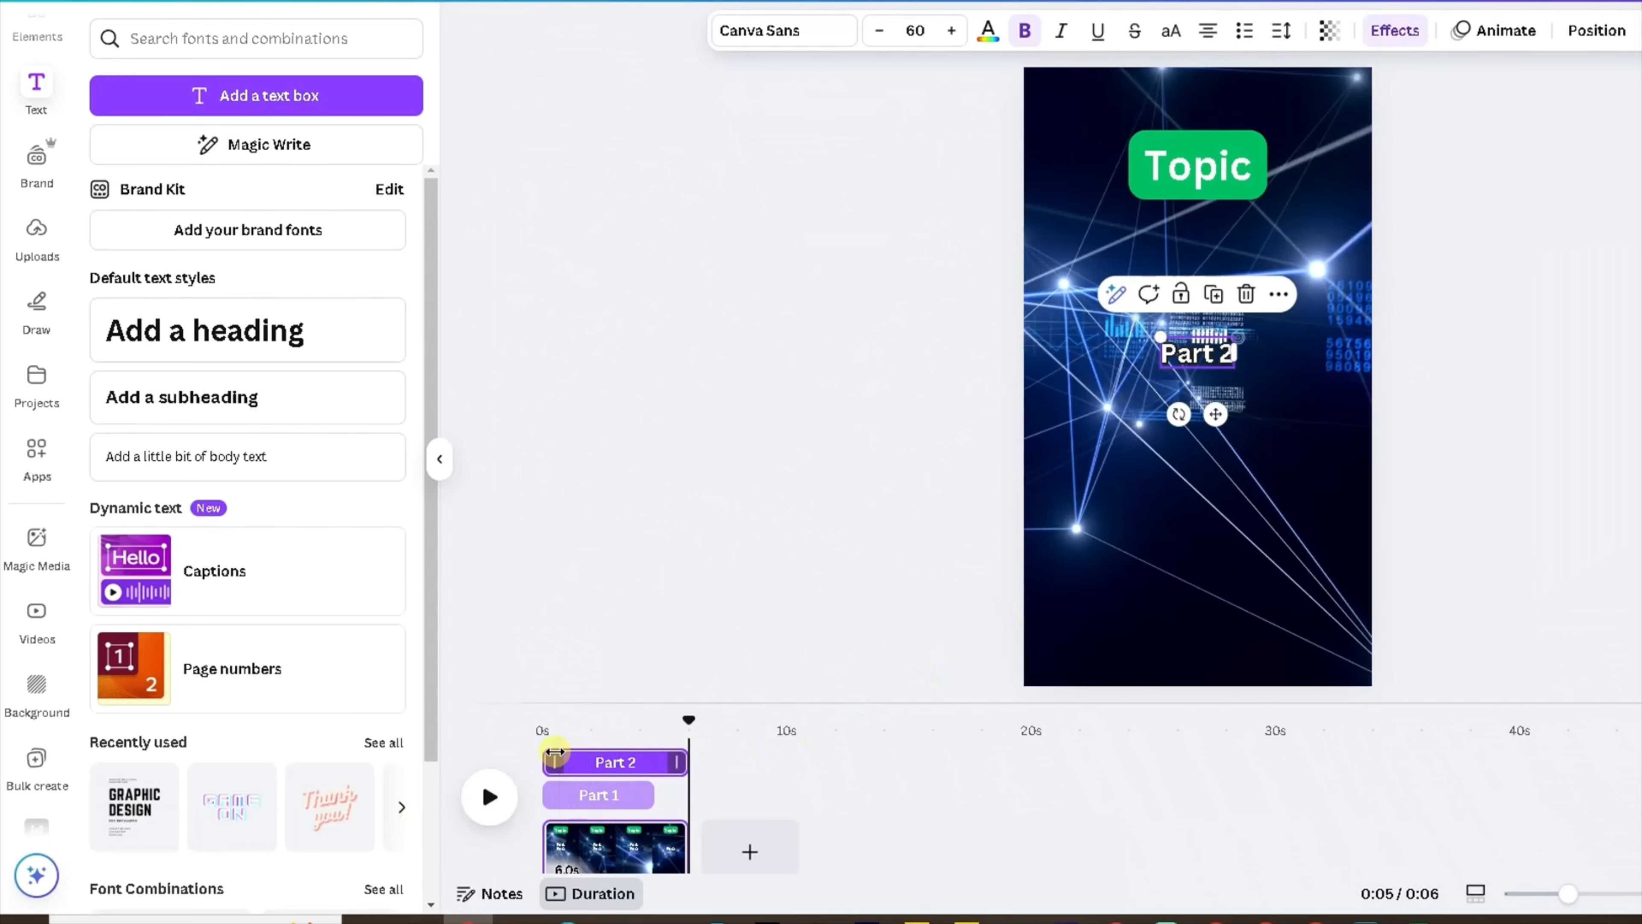
{"action": "left_click_drag", "start_coordinate": [551, 755], "coordinate": [652, 758]}
Play back the video and scrub the timeline to check when each part text appears.
{"action": "left_click", "coordinate": [503, 792]}
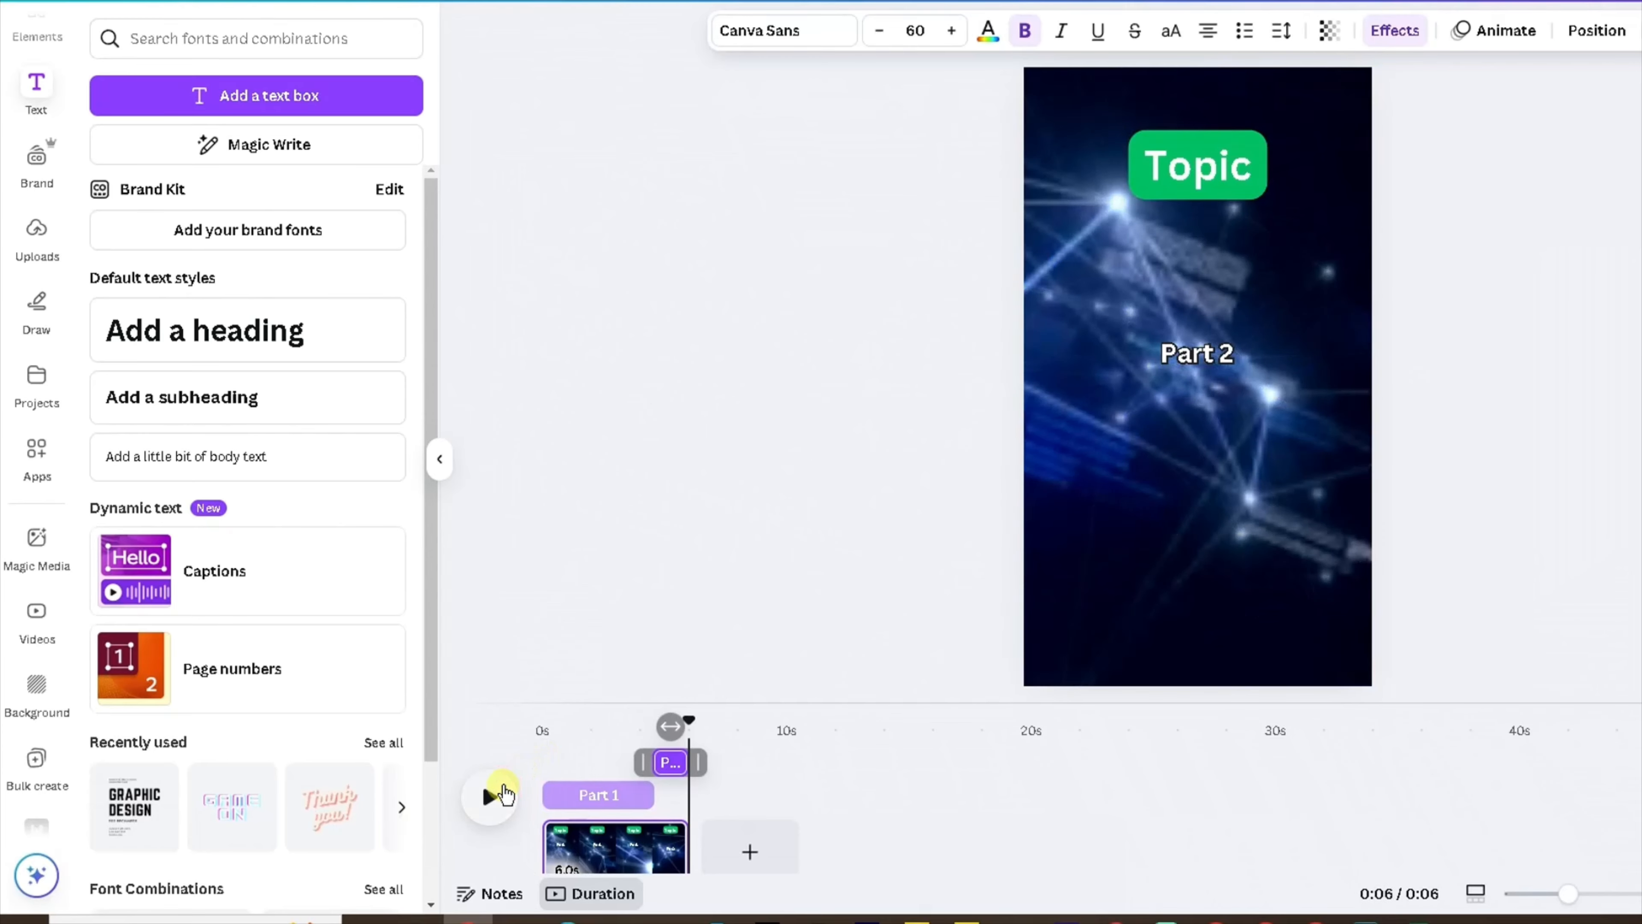
{"action": "left_click", "coordinate": [504, 793]}
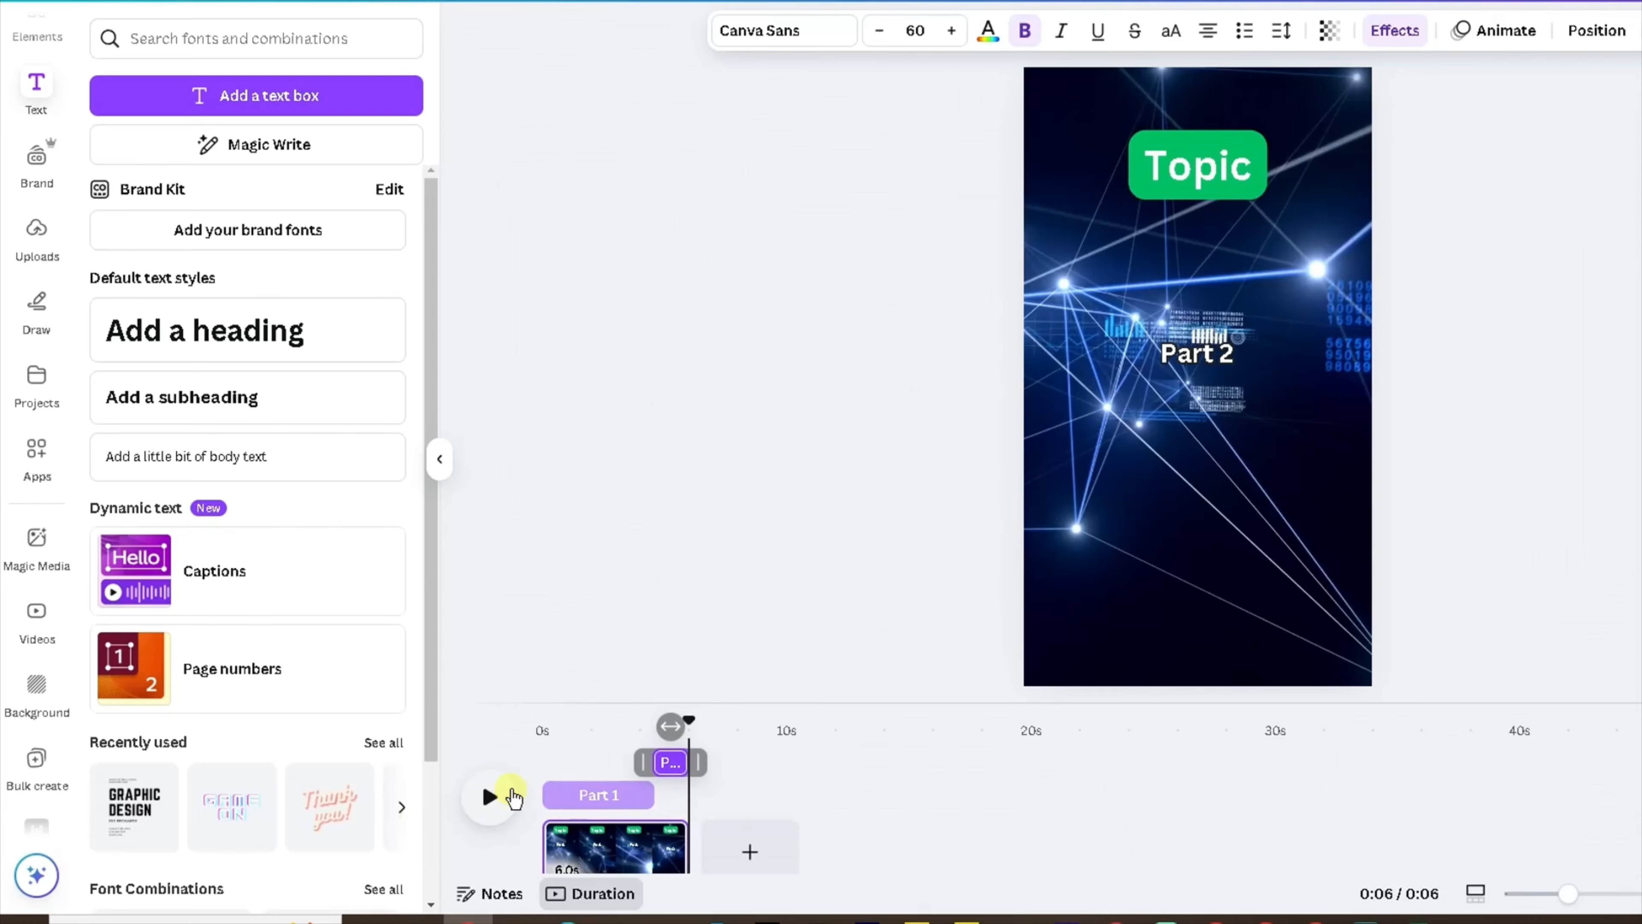
{"action": "left_click", "coordinate": [495, 799]}
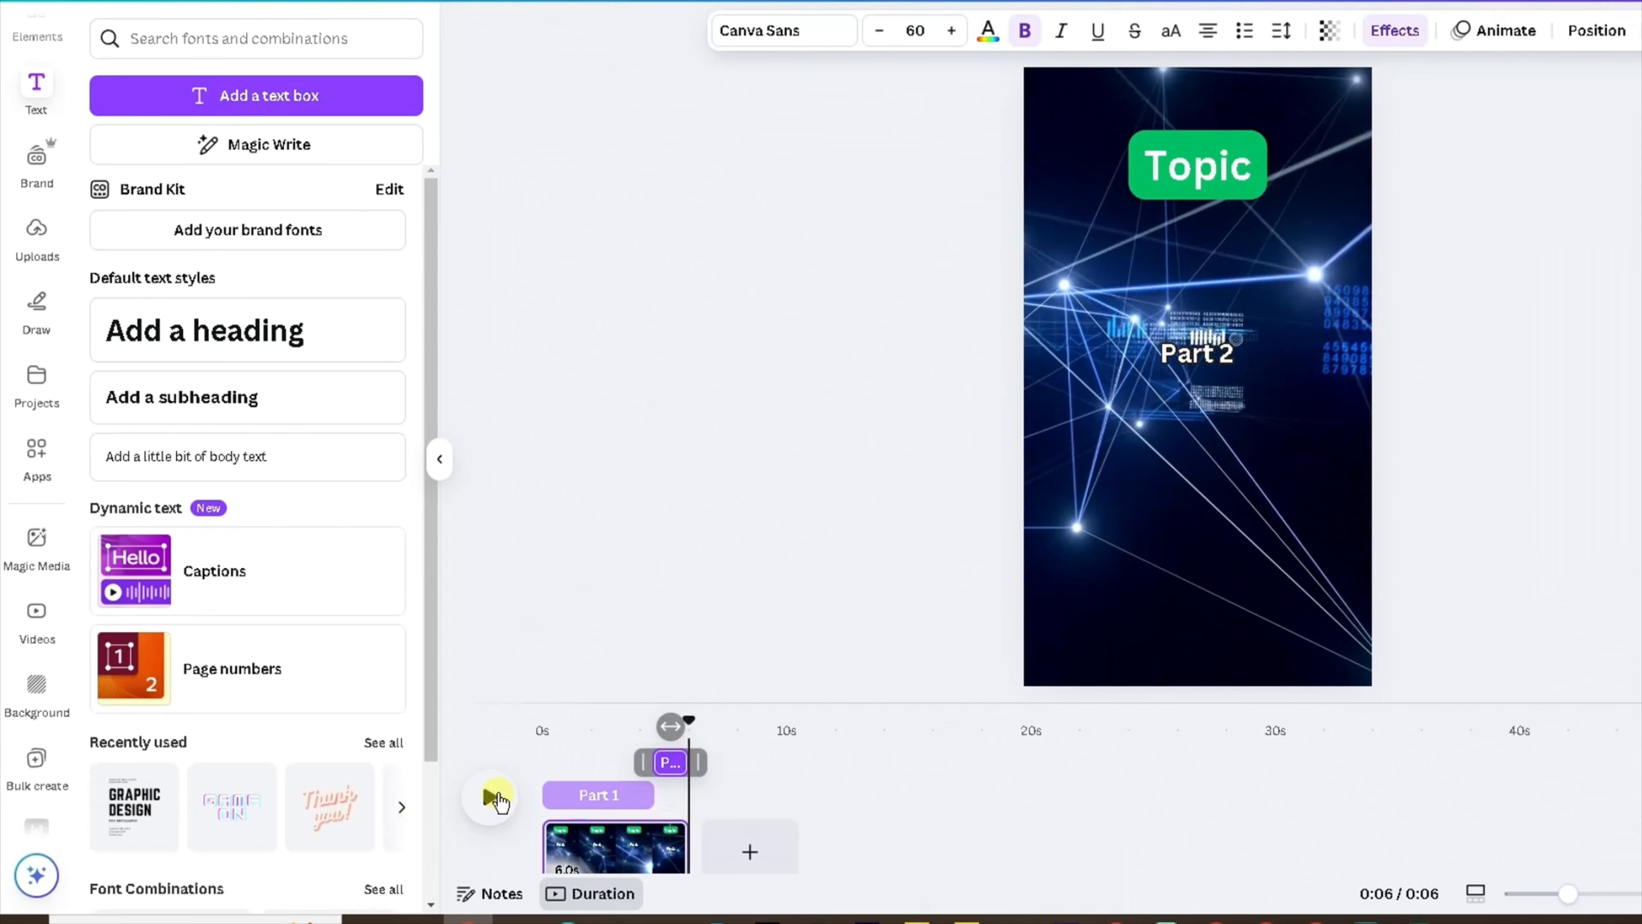
{"action": "left_click", "coordinate": [494, 798]}
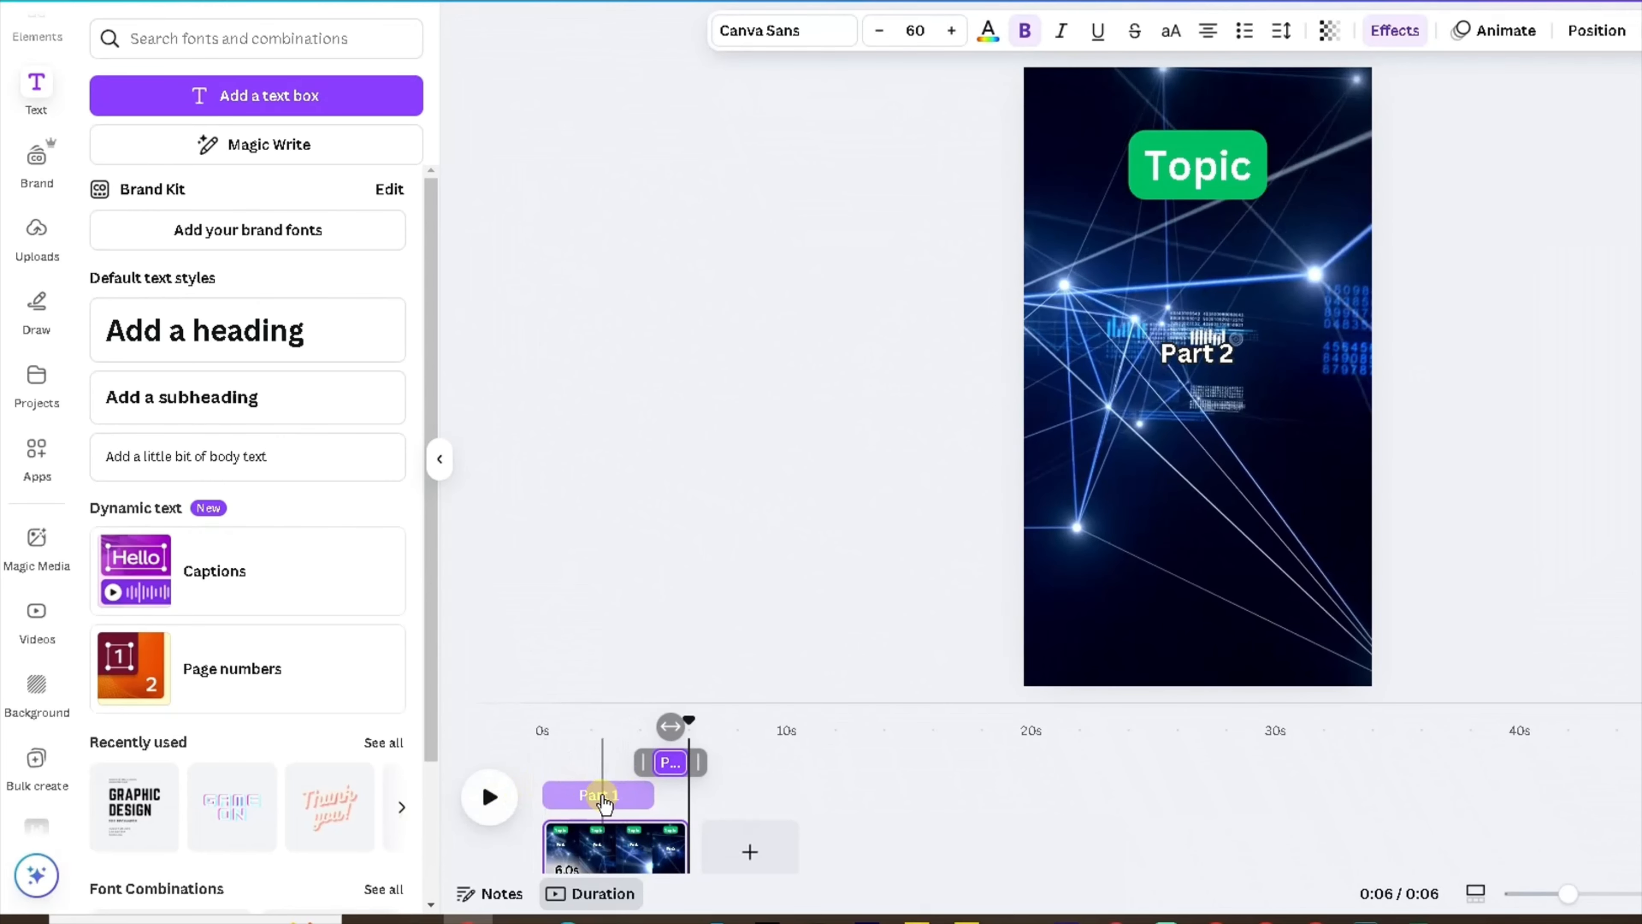
{"action": "left_click", "coordinate": [607, 752]}
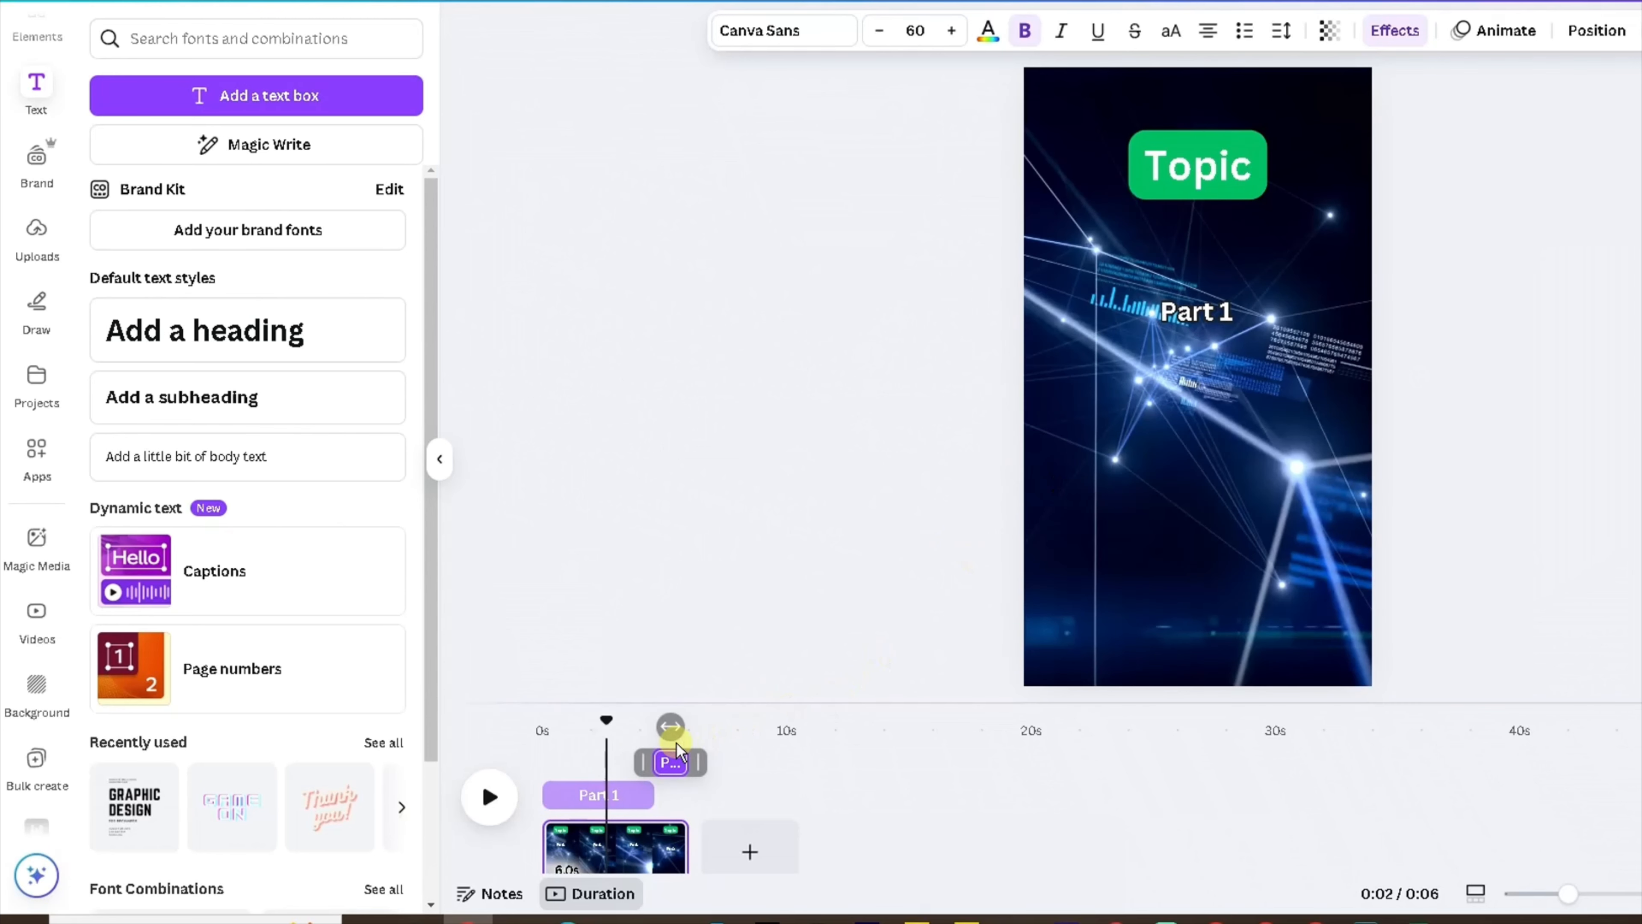
{"action": "left_click", "coordinate": [650, 728]}
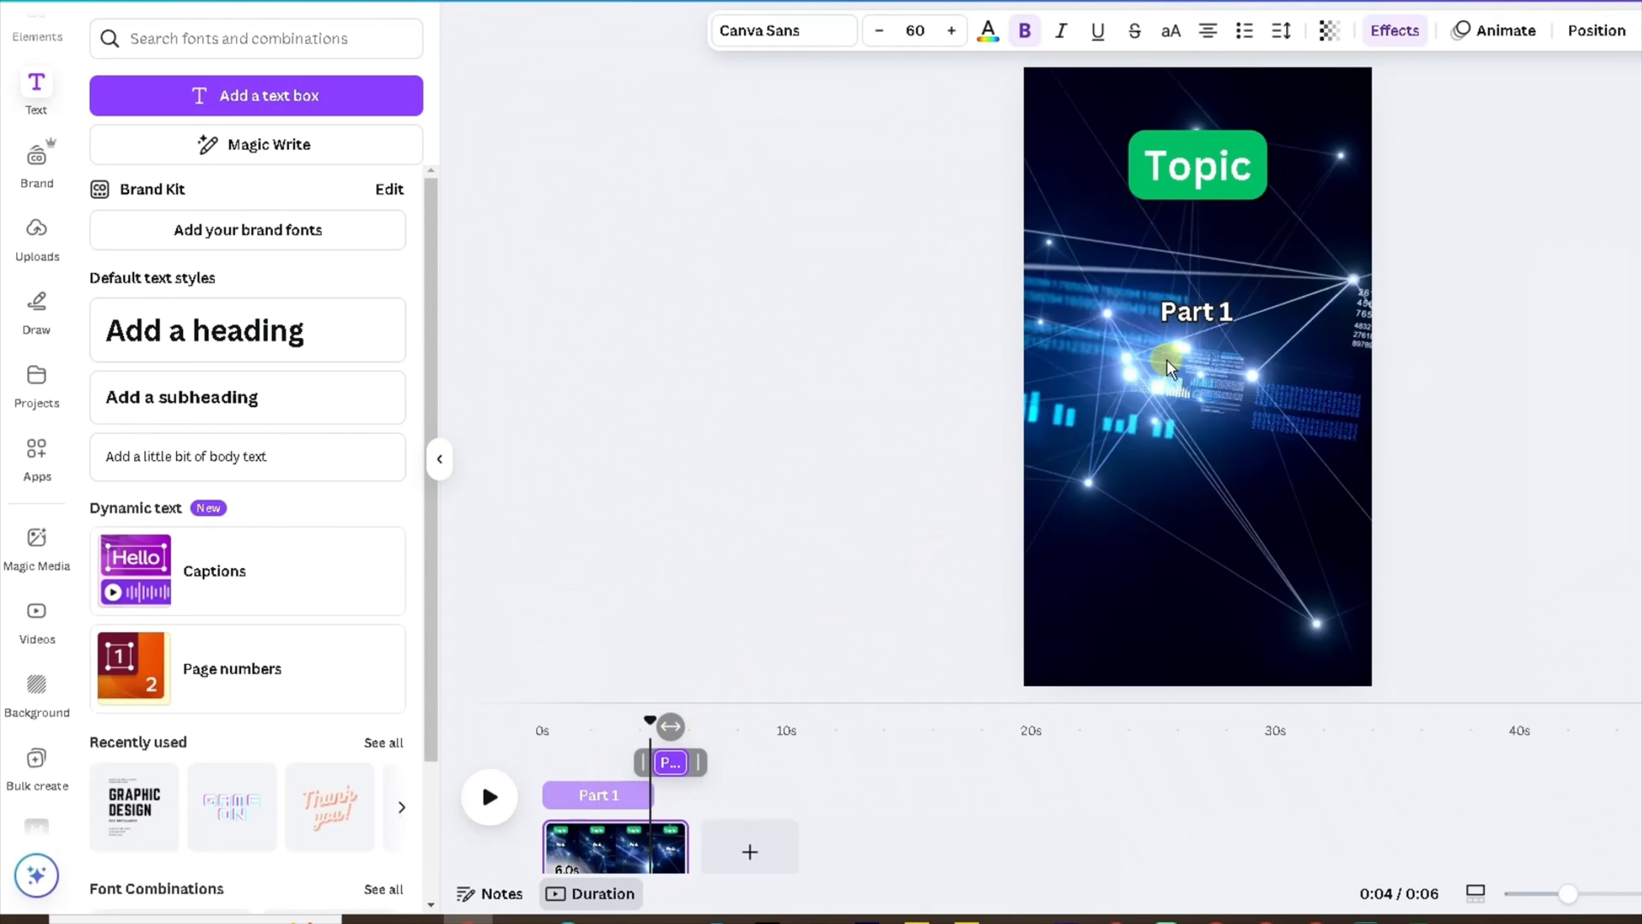
Move the Part 2 text slightly lower on the canvas.
{"action": "left_click", "coordinate": [673, 766]}
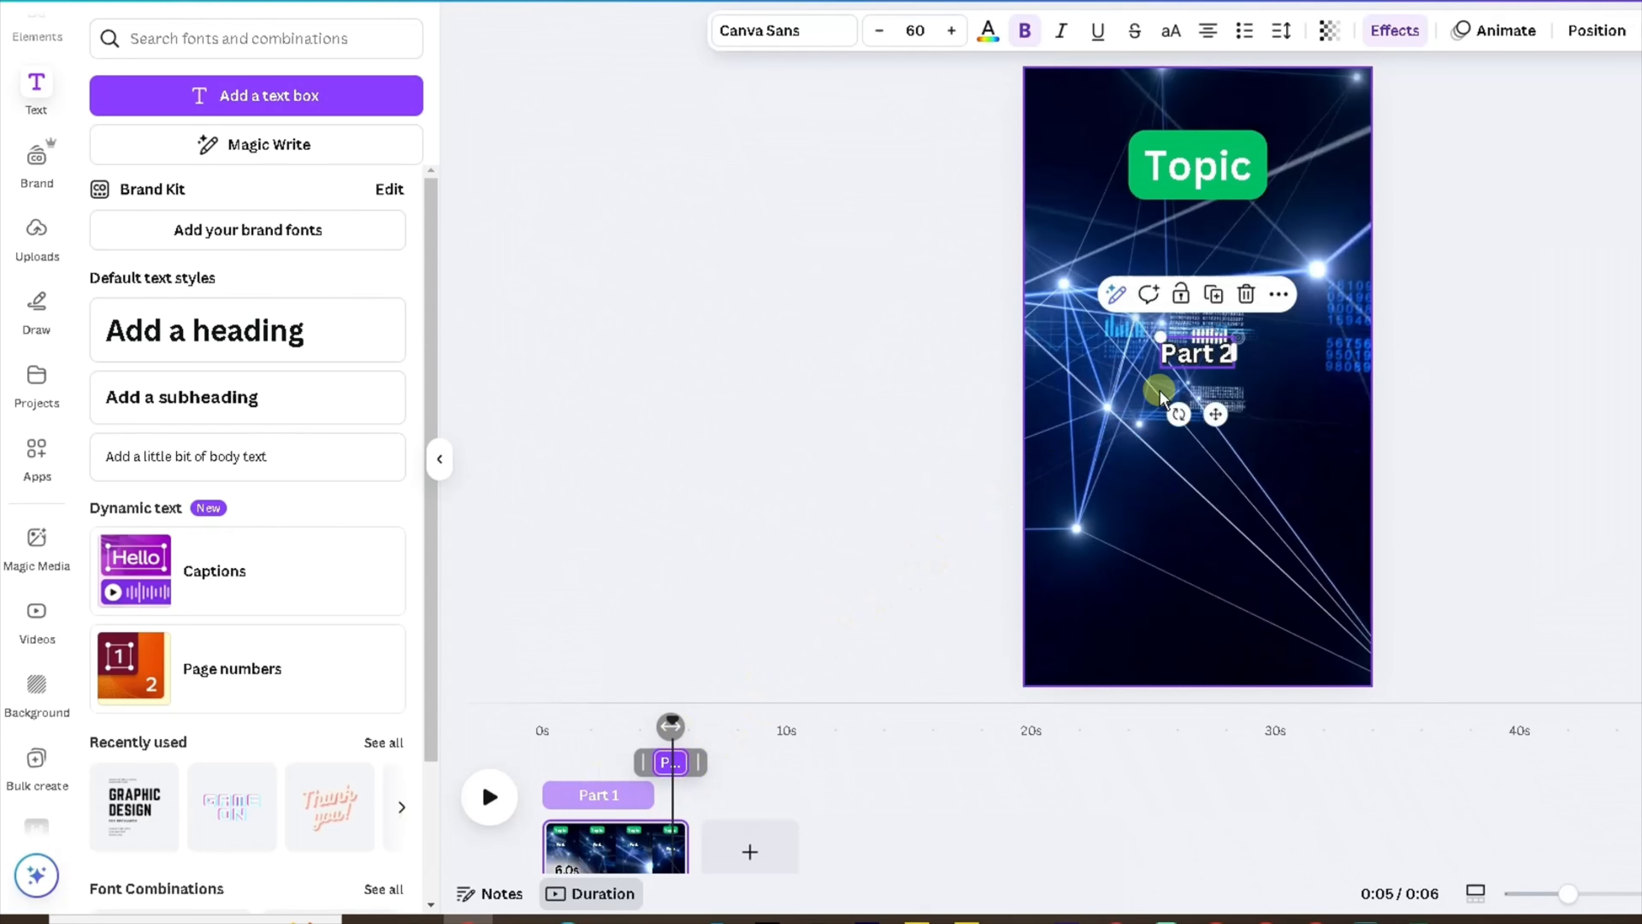
{"action": "left_click", "coordinate": [863, 406]}
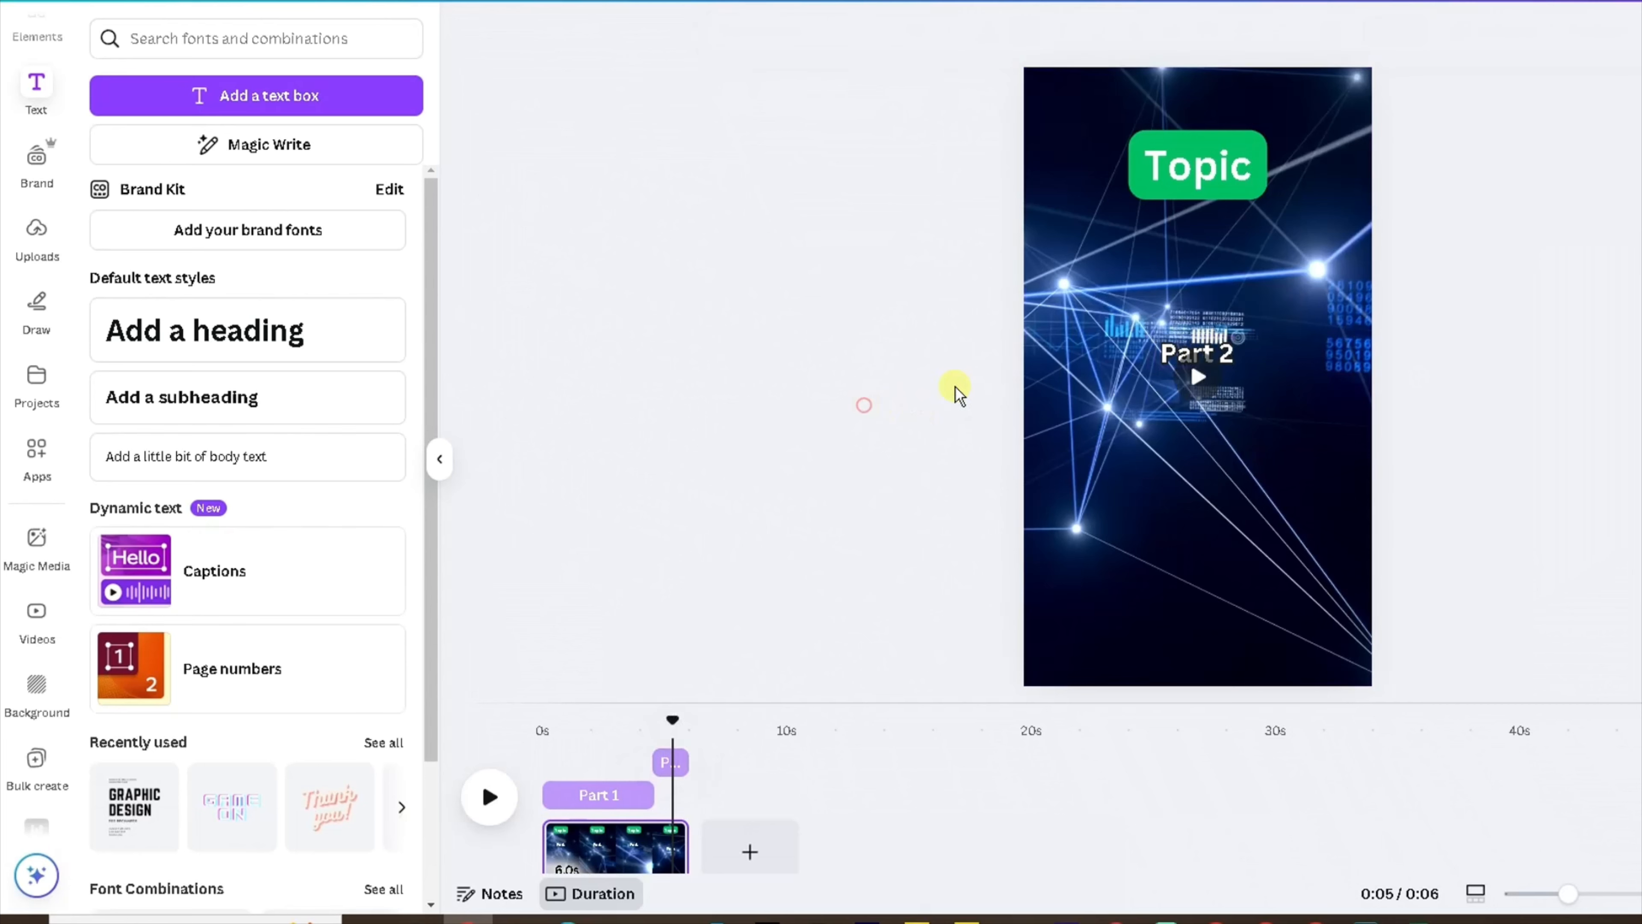
{"action": "left_click", "coordinate": [1175, 344]}
{"action": "left_click_drag", "start_coordinate": [1173, 336], "coordinate": [1169, 359]}
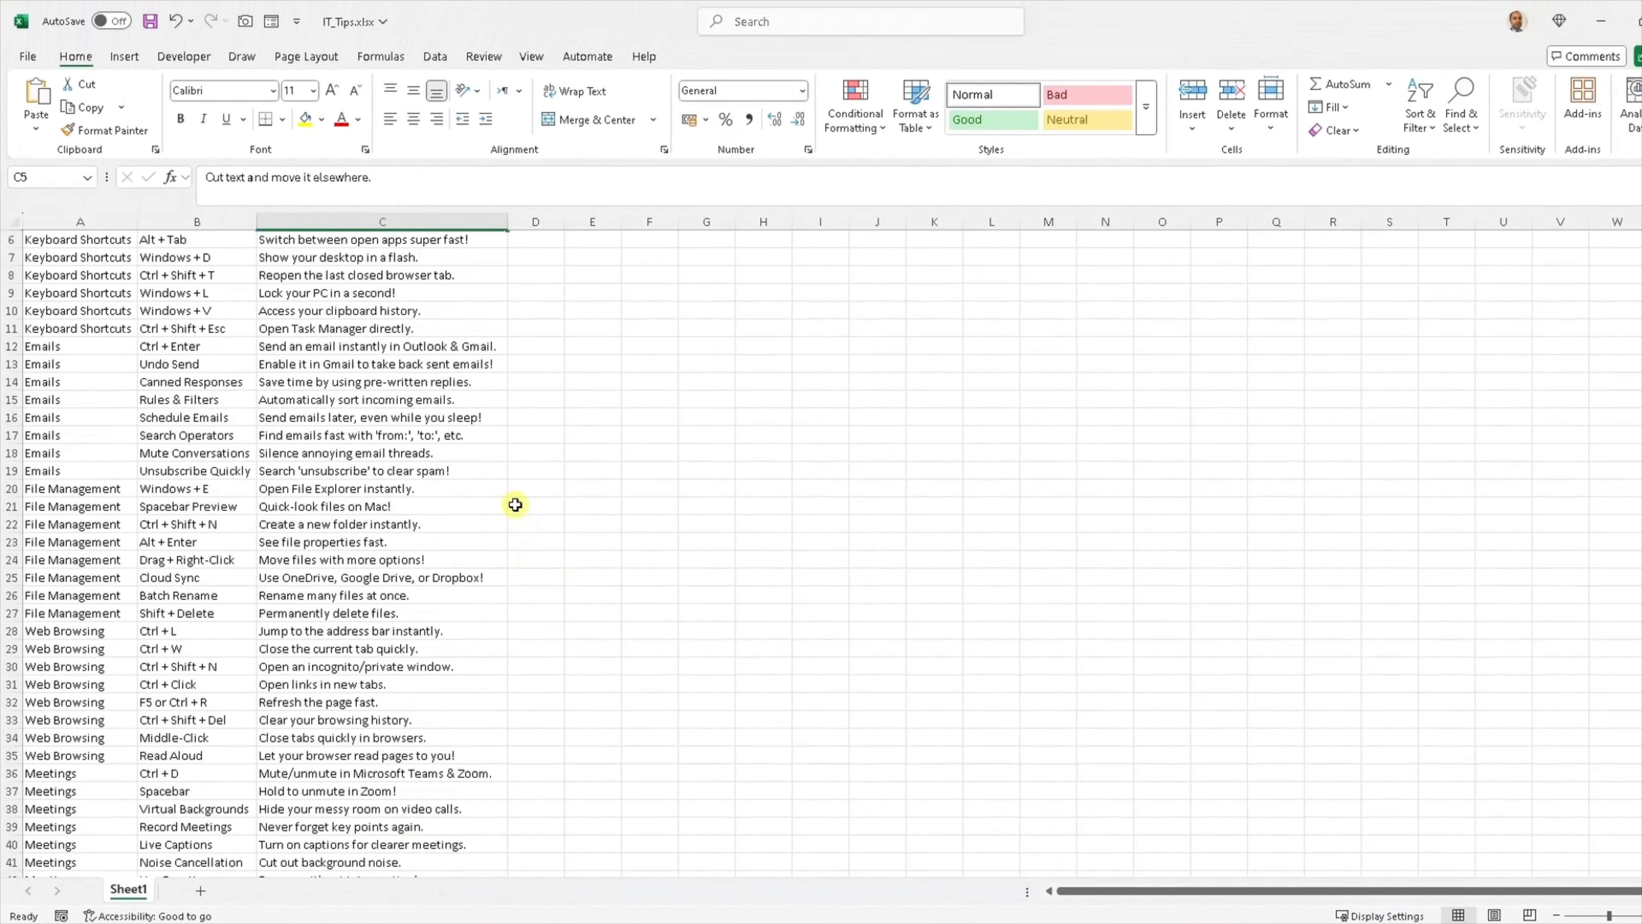
Switch to the IT_Tips.xlsx spreadsheet in Excel and copy the Topic, Part 1 and Part 2 data in A1:C49.
{"action": "scroll", "coordinate": [515, 505], "scroll_direction": "up", "scroll_amount": 2}
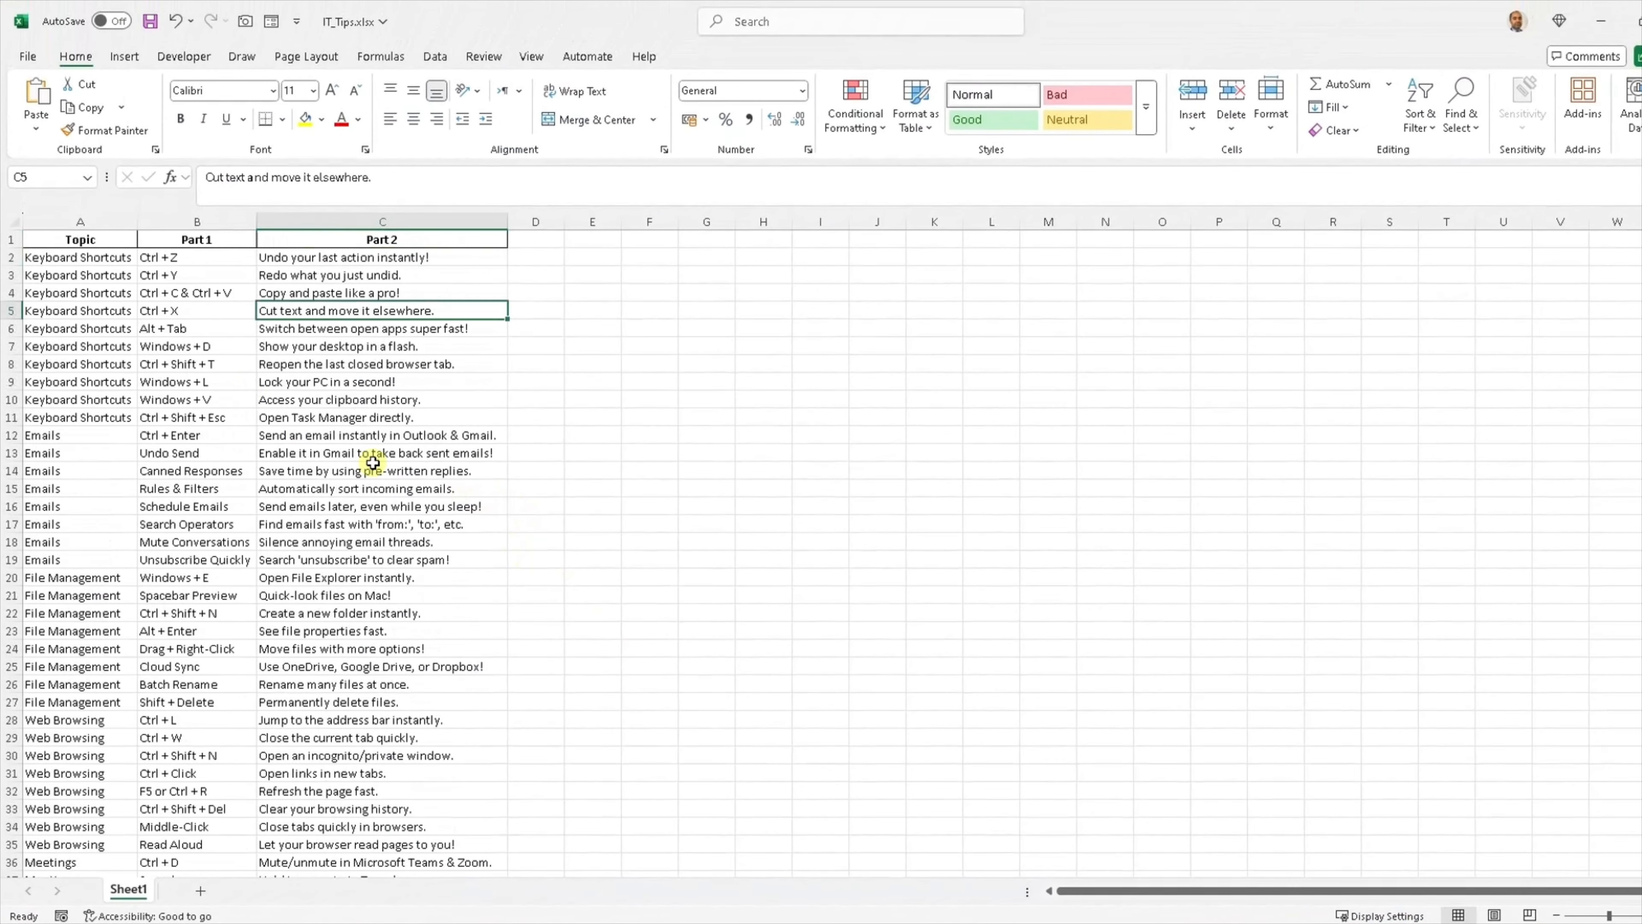
{"action": "left_click_drag", "start_coordinate": [108, 242], "coordinate": [162, 268]}
{"action": "left_click", "coordinate": [92, 241]}
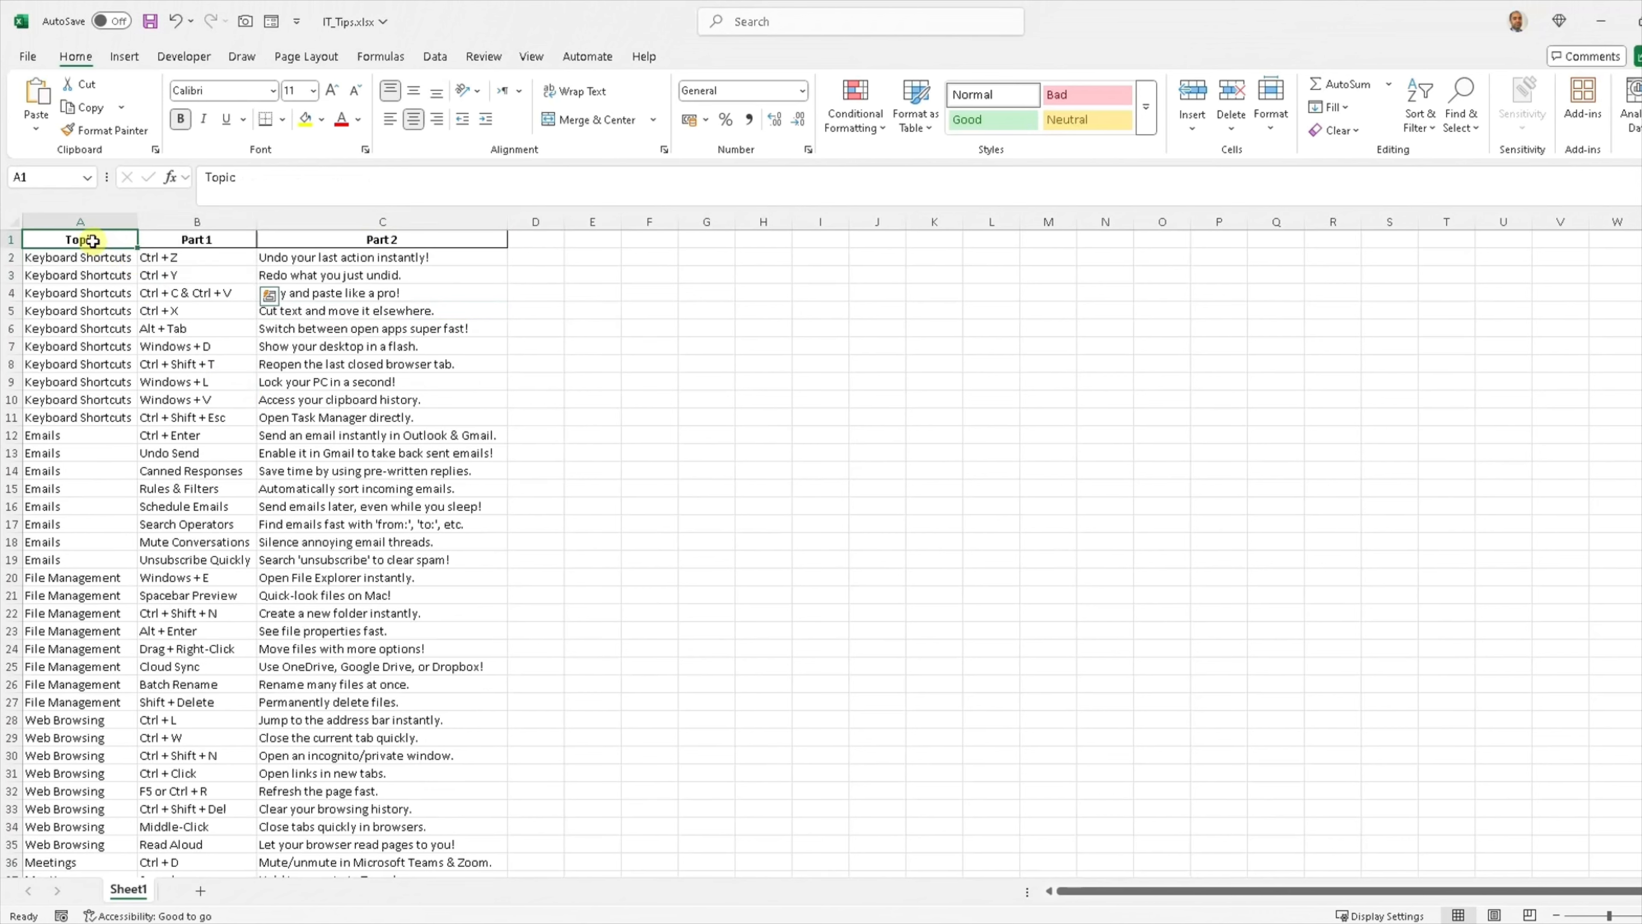
{"action": "left_click_drag", "start_coordinate": [92, 240], "coordinate": [335, 839]}
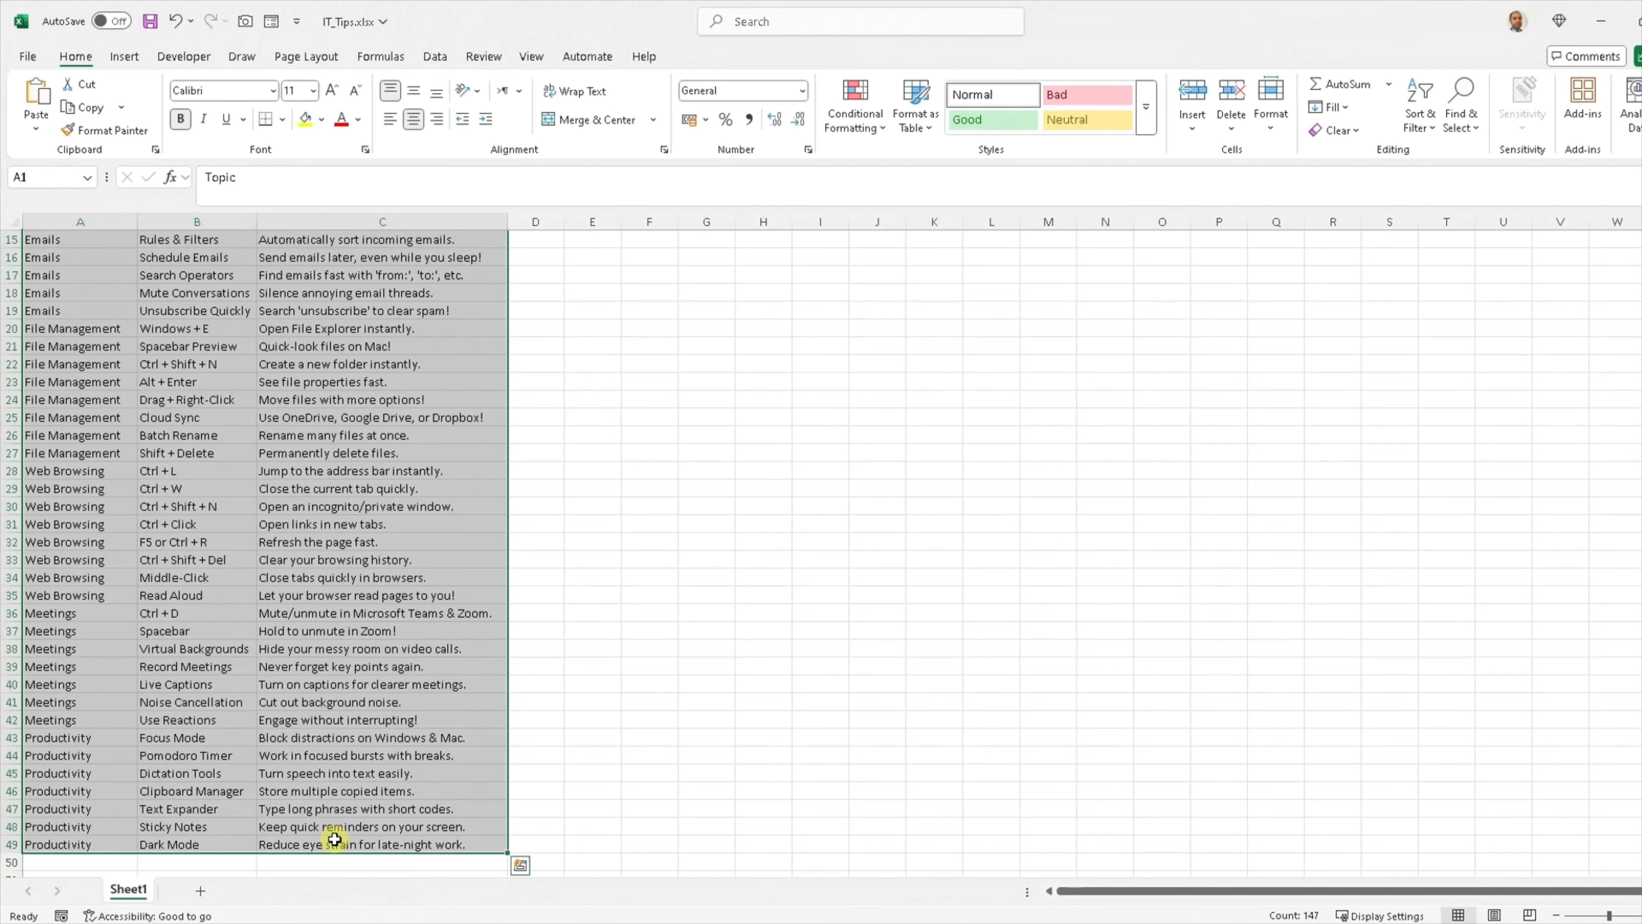
{"action": "key", "text": "ctrl+c"}
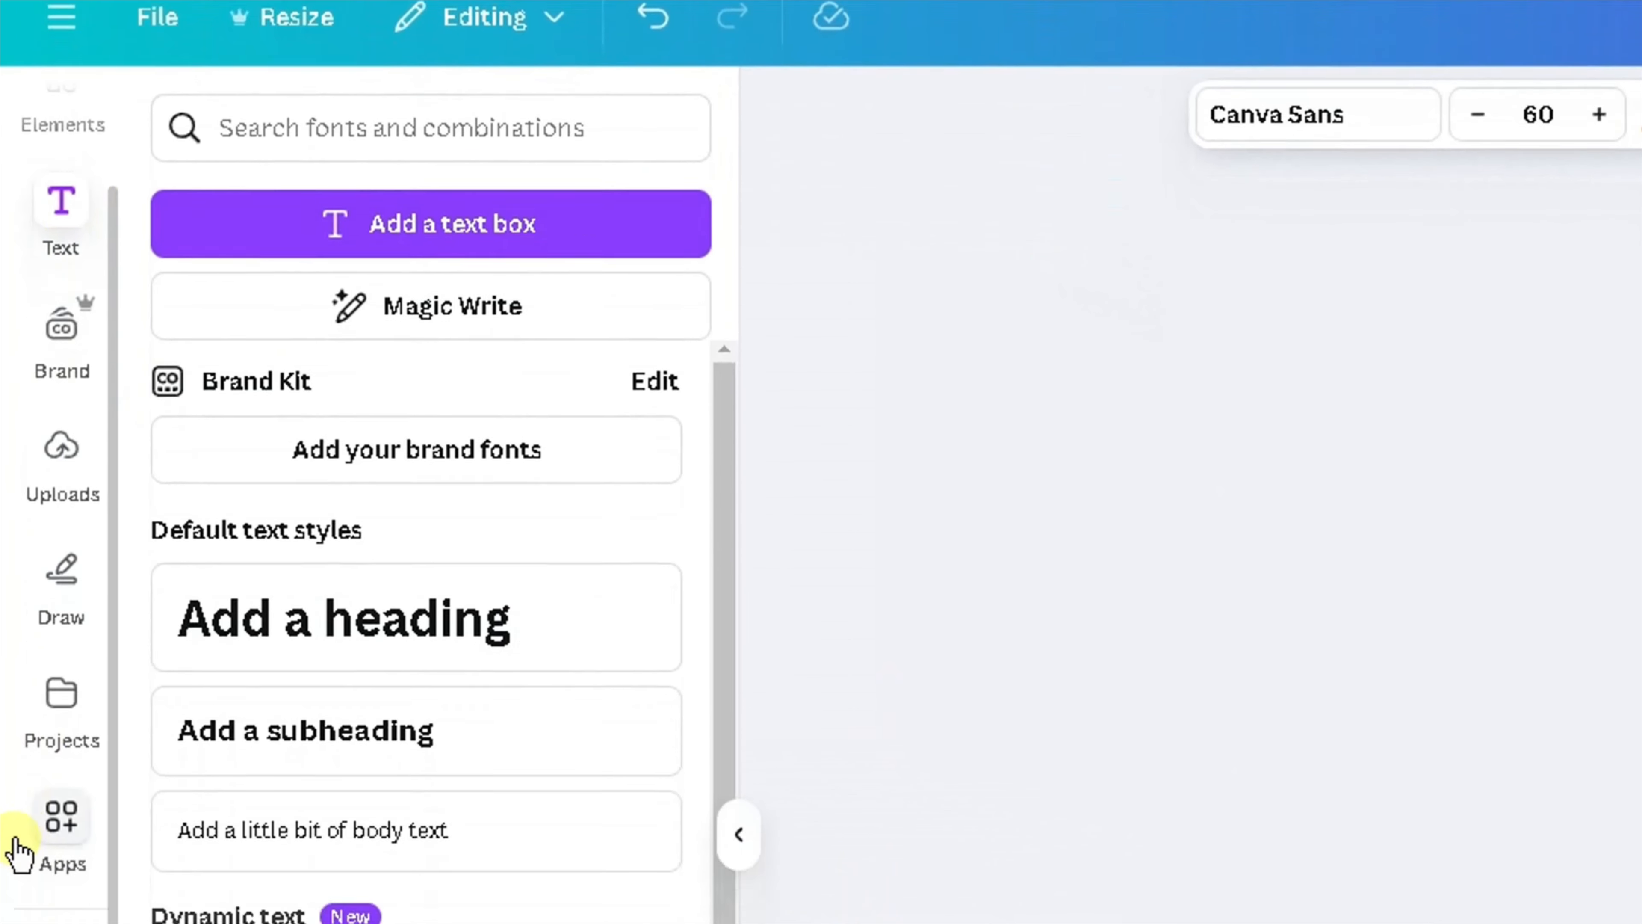
Open Bulk create, choose to enter data manually, and paste the copied spreadsheet data into the table's first header cell.
{"action": "scroll", "coordinate": [13, 202], "scroll_direction": "down", "scroll_amount": 2}
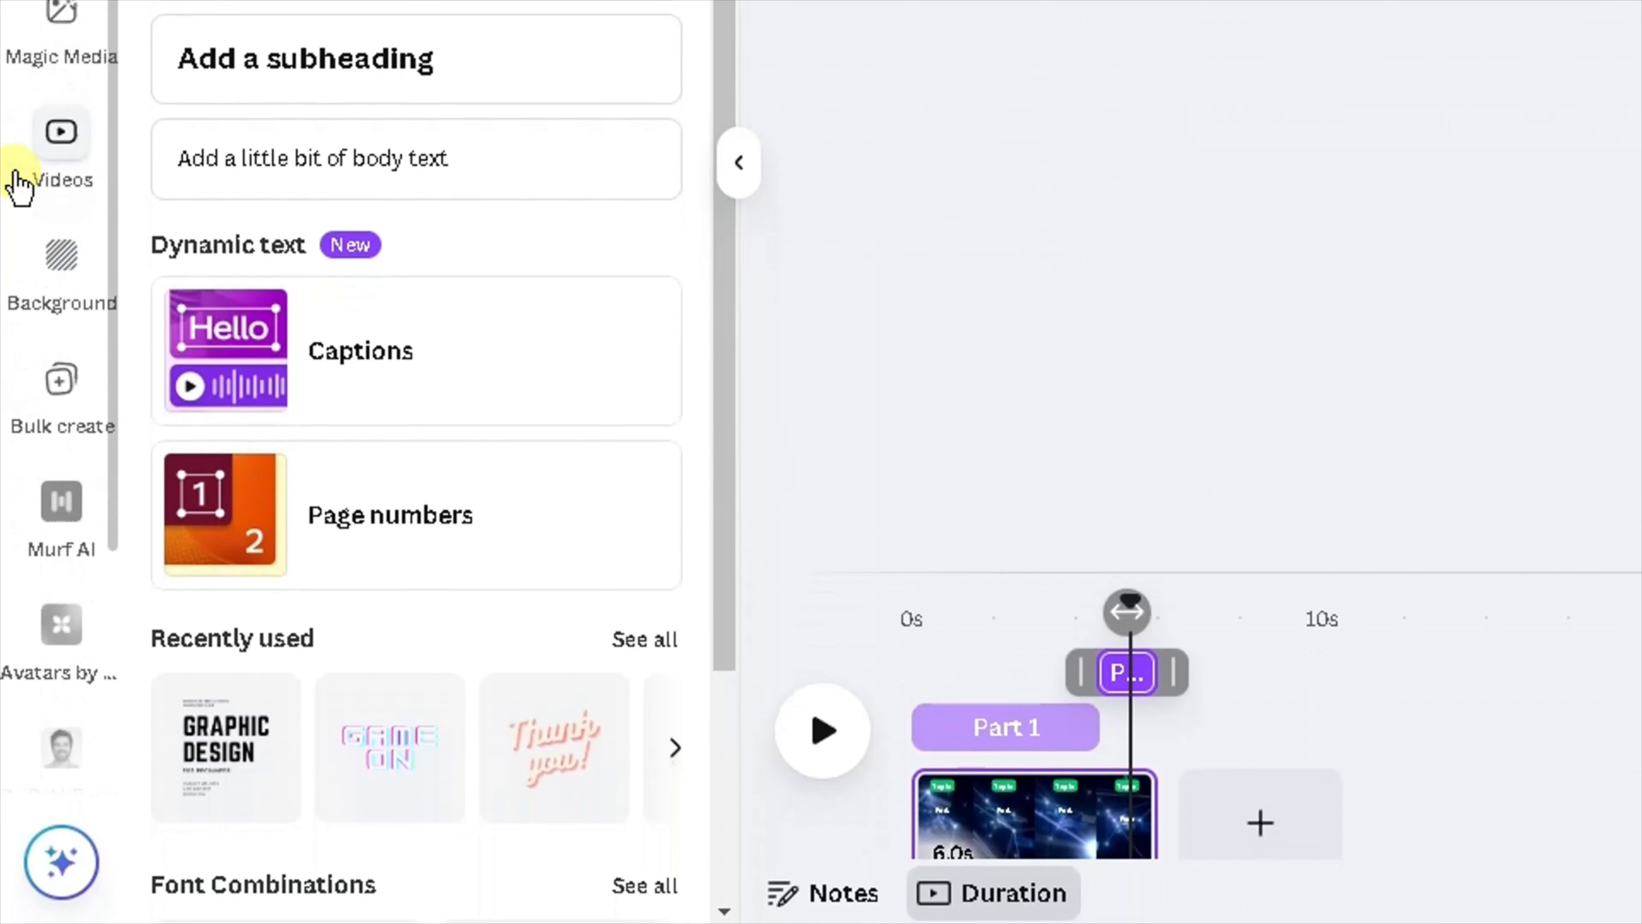
{"action": "left_click", "coordinate": [60, 388]}
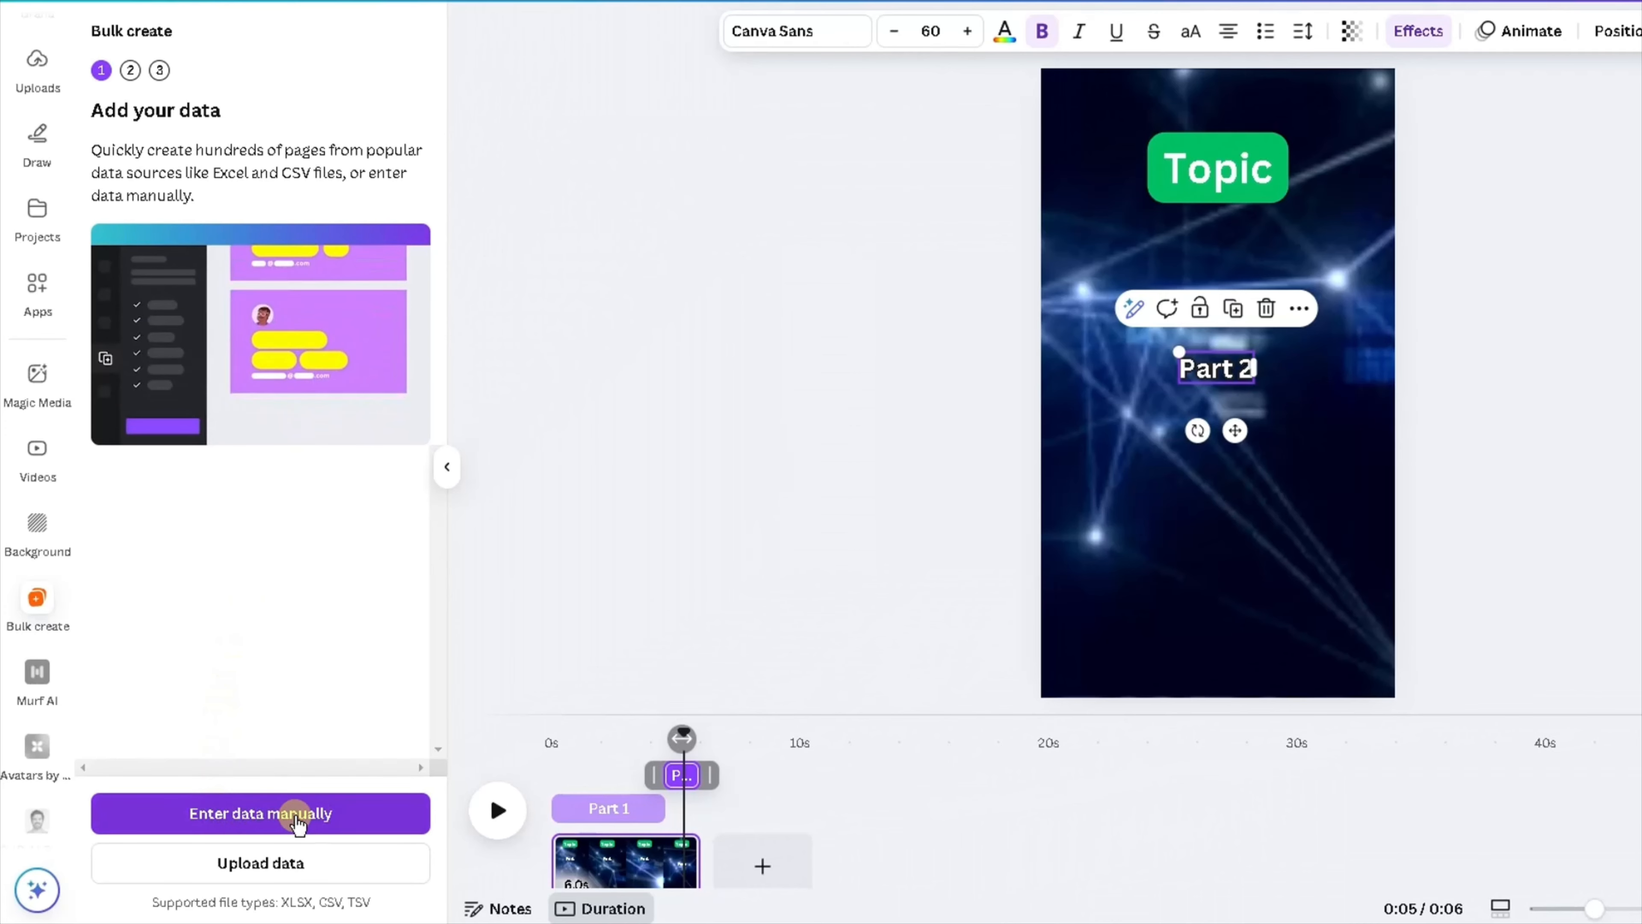
{"action": "left_click", "coordinate": [279, 814]}
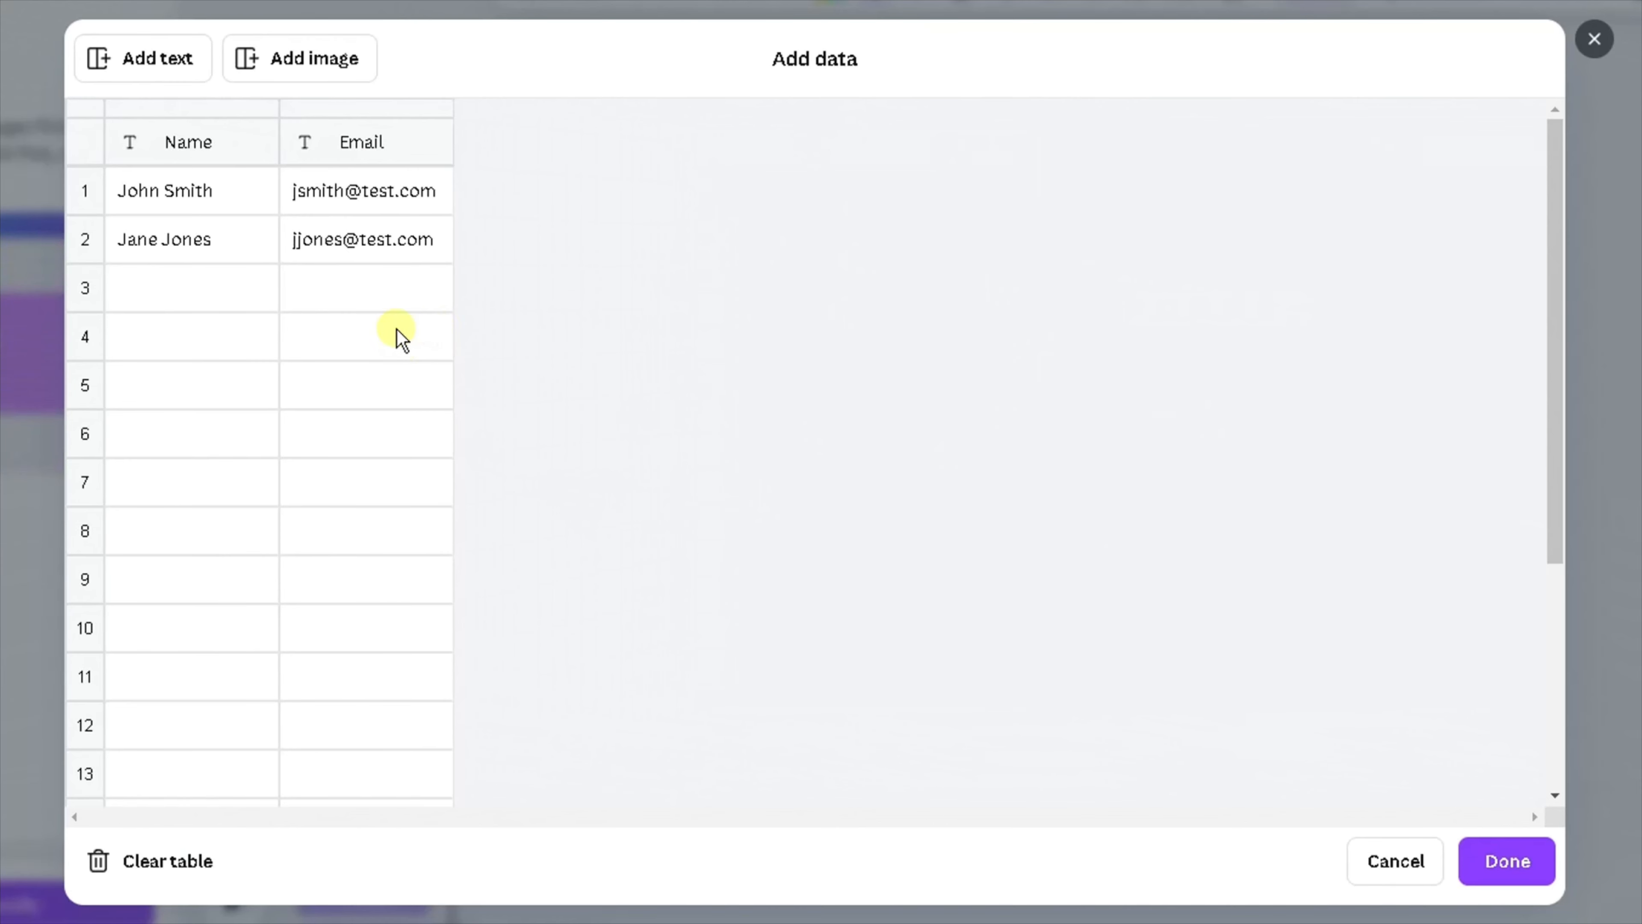
{"action": "left_click", "coordinate": [168, 150]}
{"action": "right_click", "coordinate": [165, 149]}
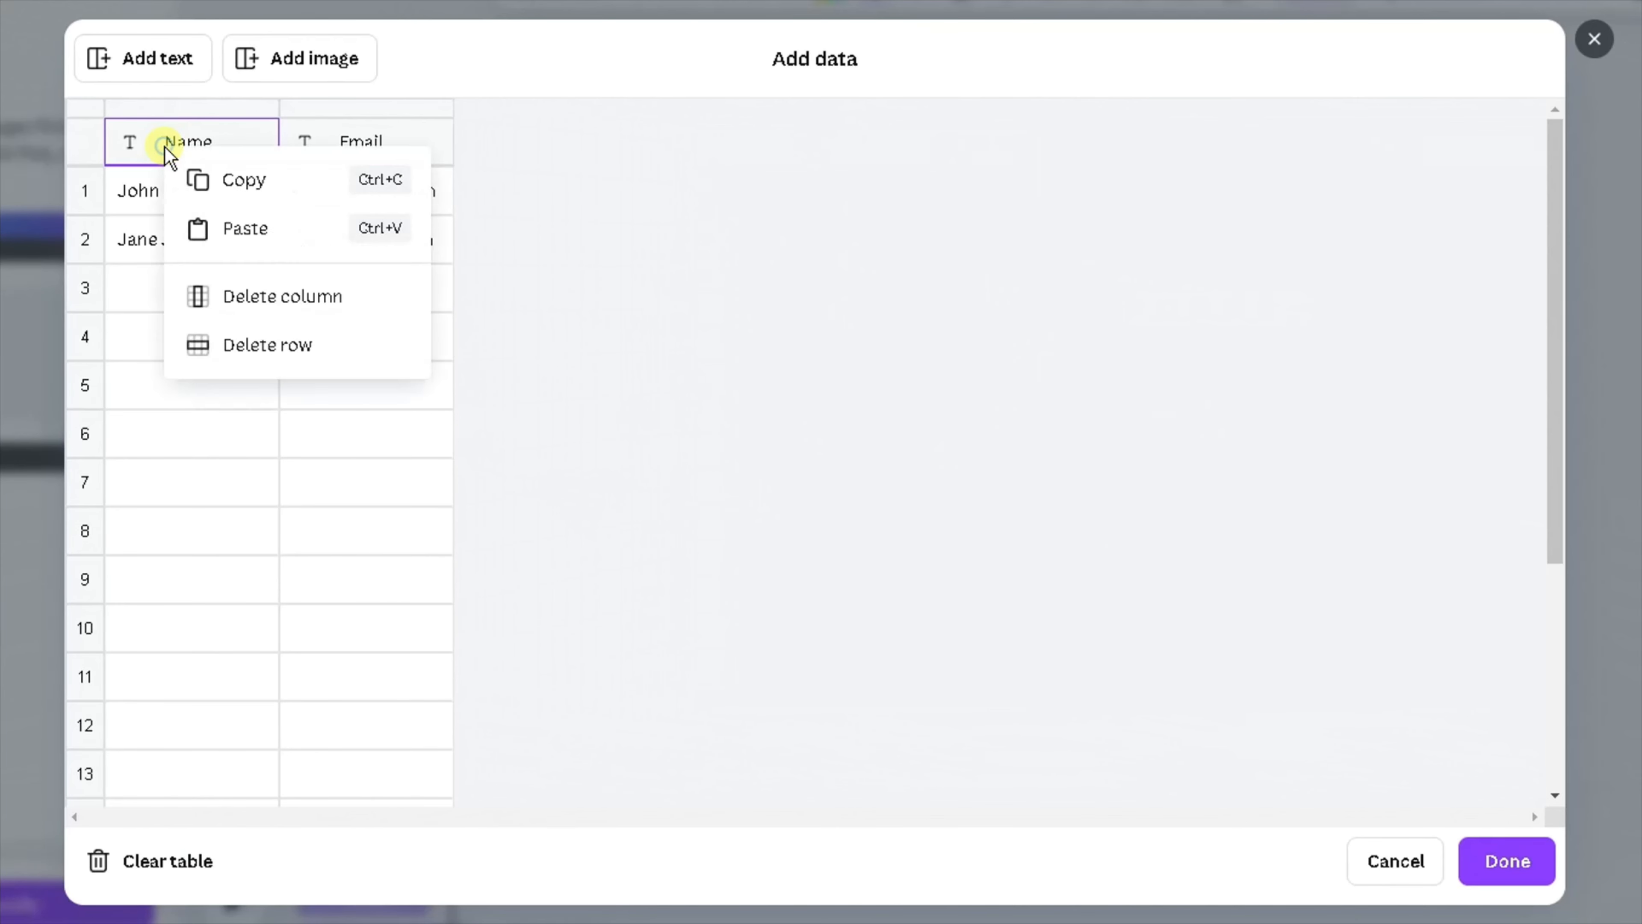
{"action": "left_click", "coordinate": [228, 234]}
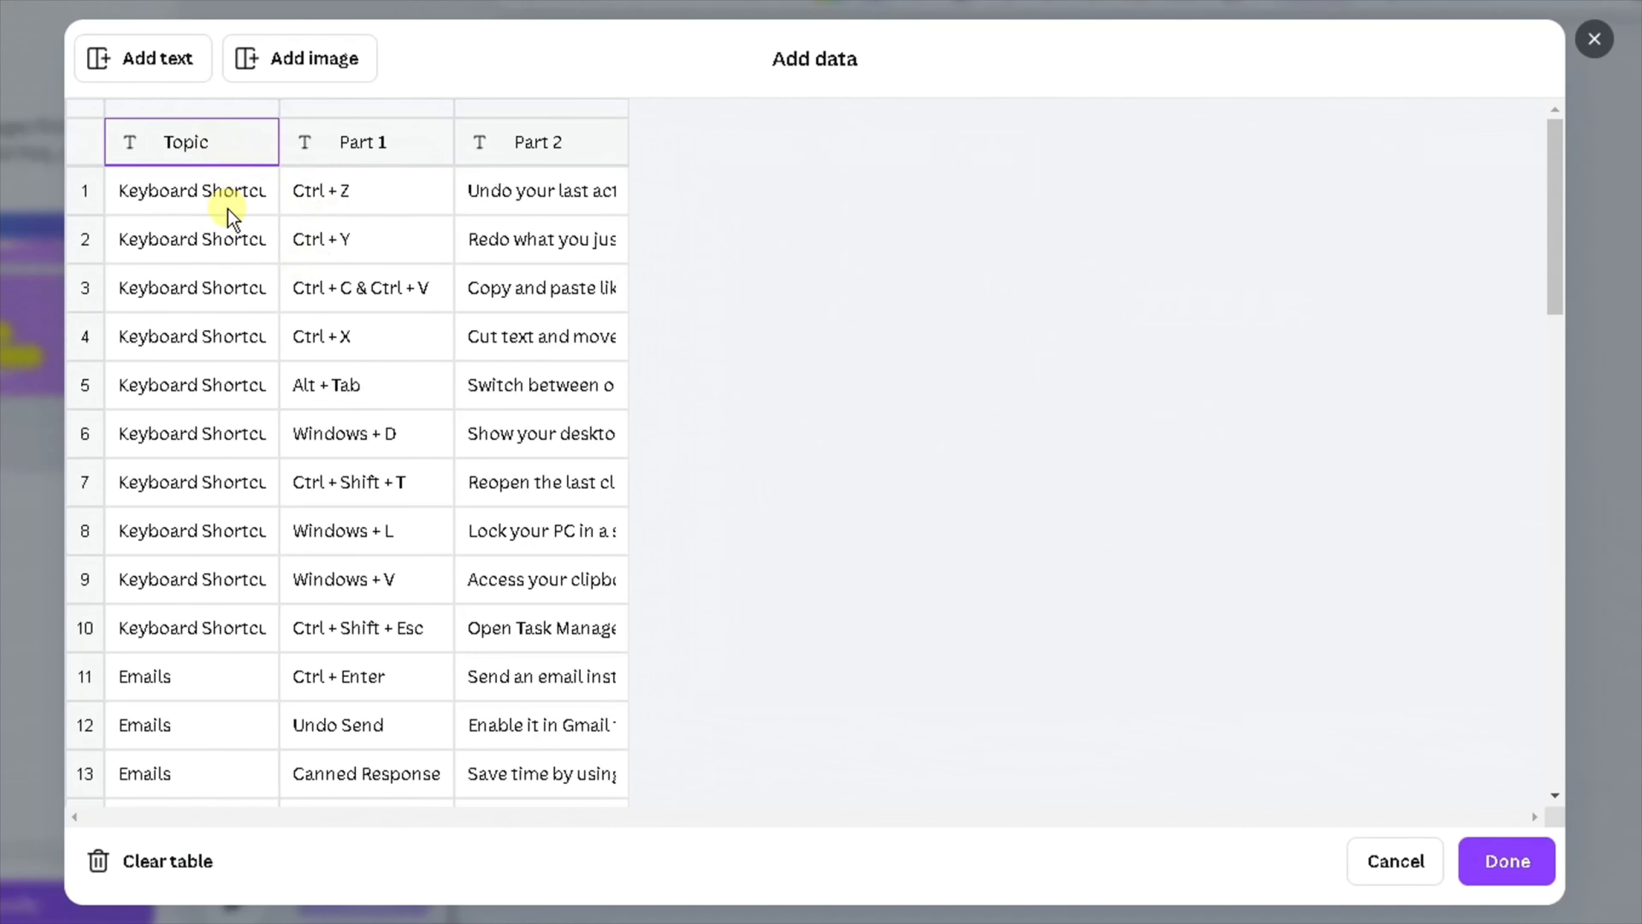
Scroll through the pasted Topic, Part 1 and Part 2 rows to review them, then confirm the data table.
{"action": "scroll", "coordinate": [228, 209], "scroll_direction": "down", "scroll_amount": 8}
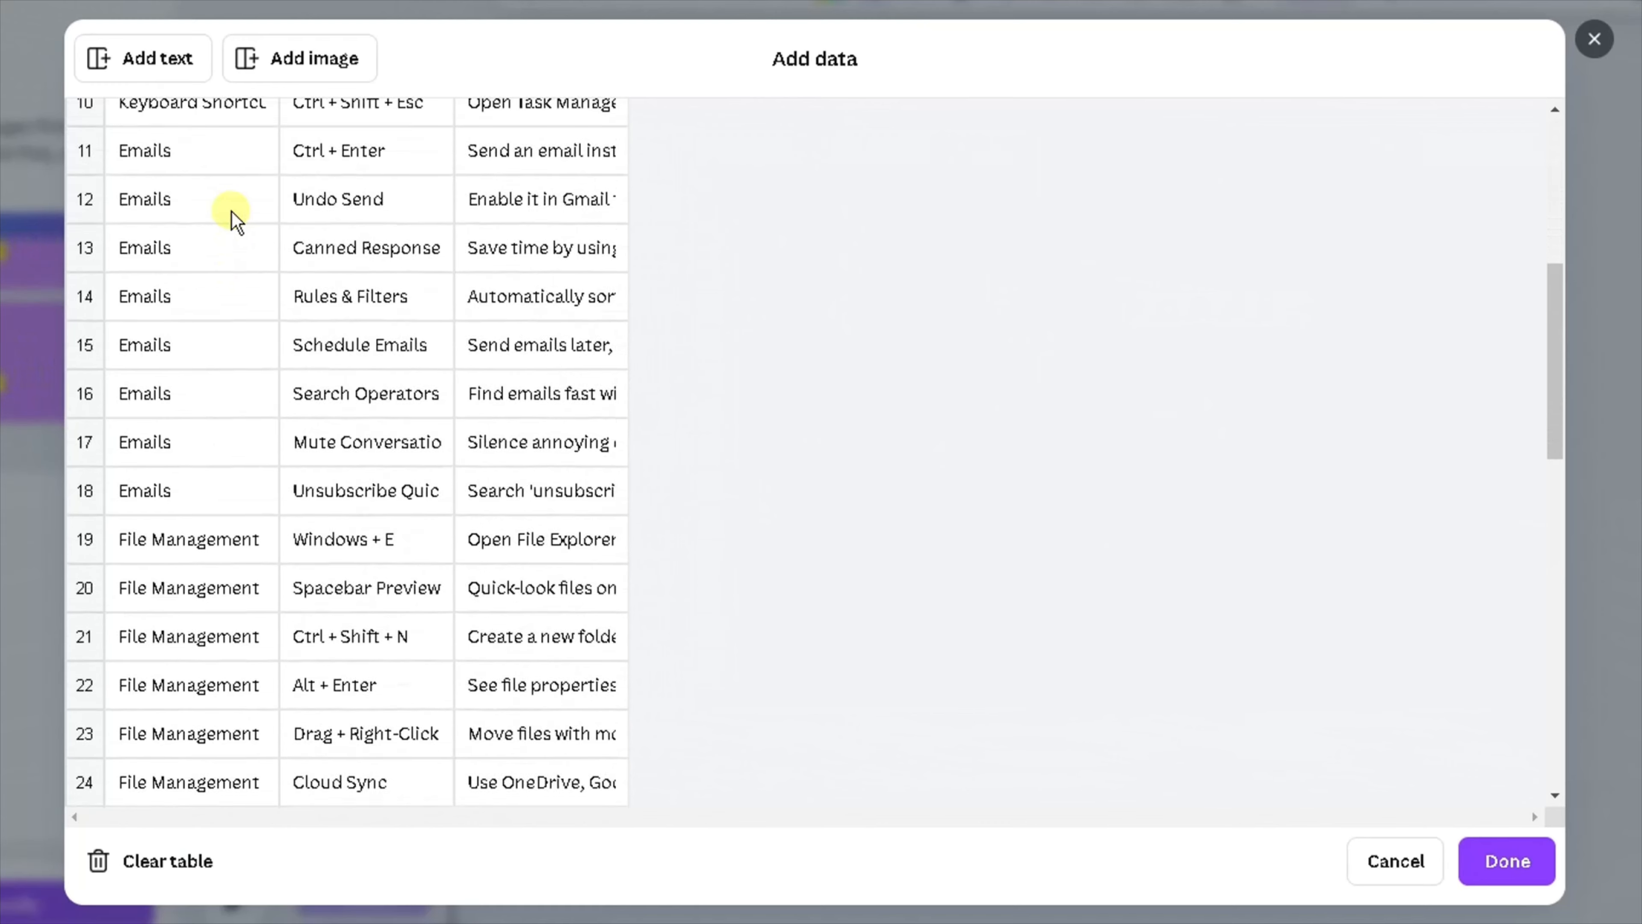
{"action": "scroll", "coordinate": [233, 218], "scroll_direction": "down", "scroll_amount": 15}
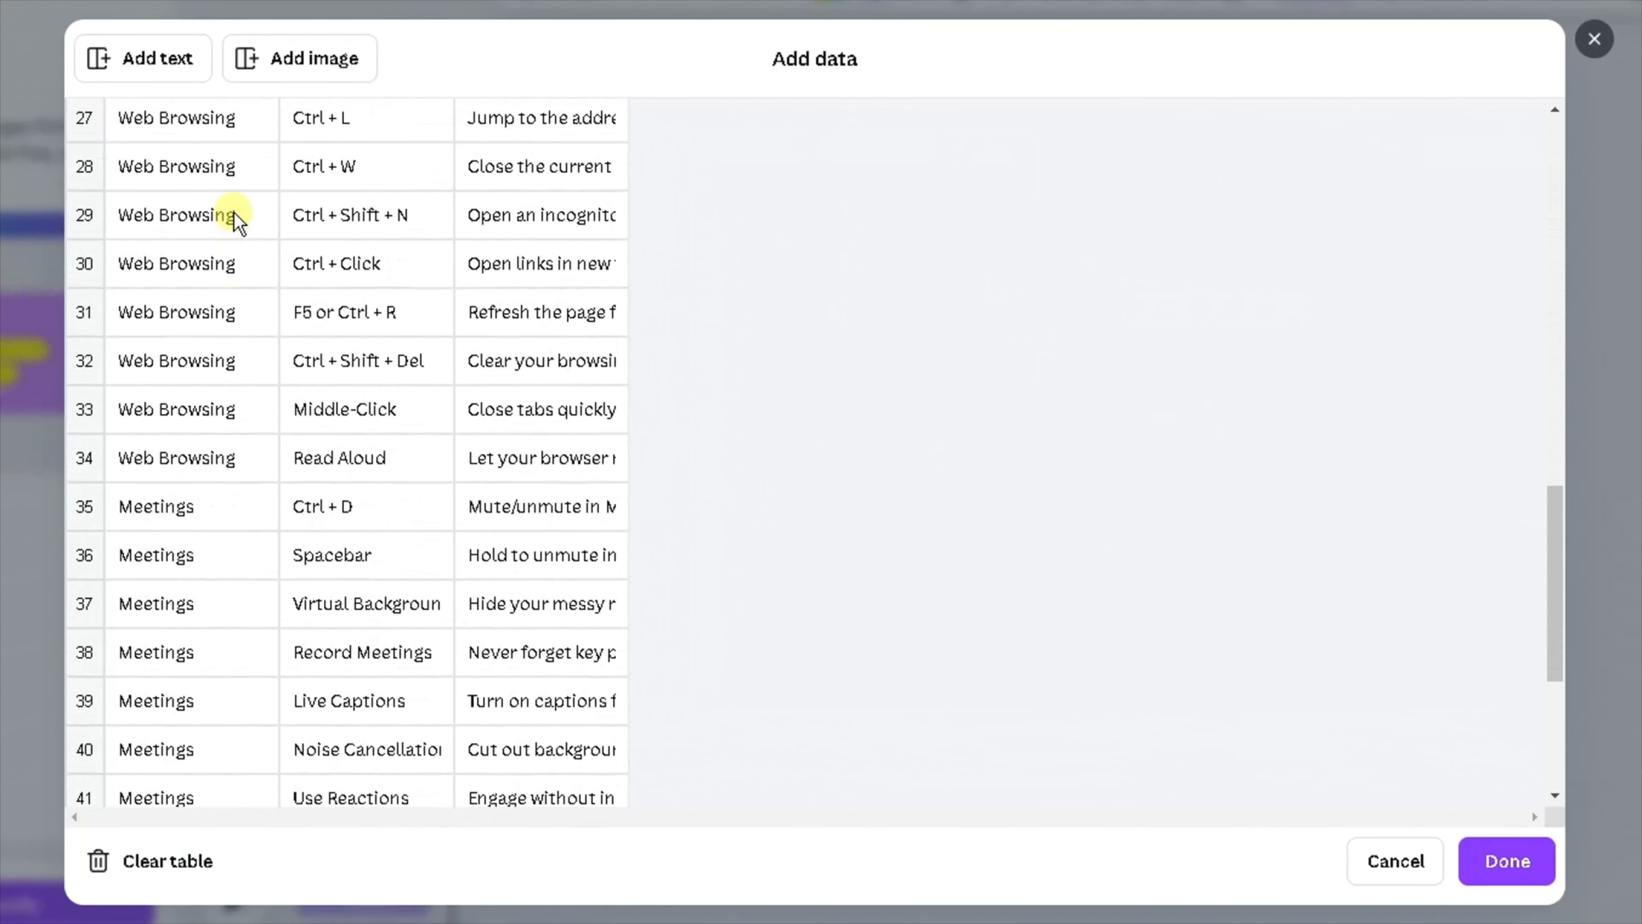
{"action": "scroll", "coordinate": [234, 212], "scroll_direction": "down", "scroll_amount": 8}
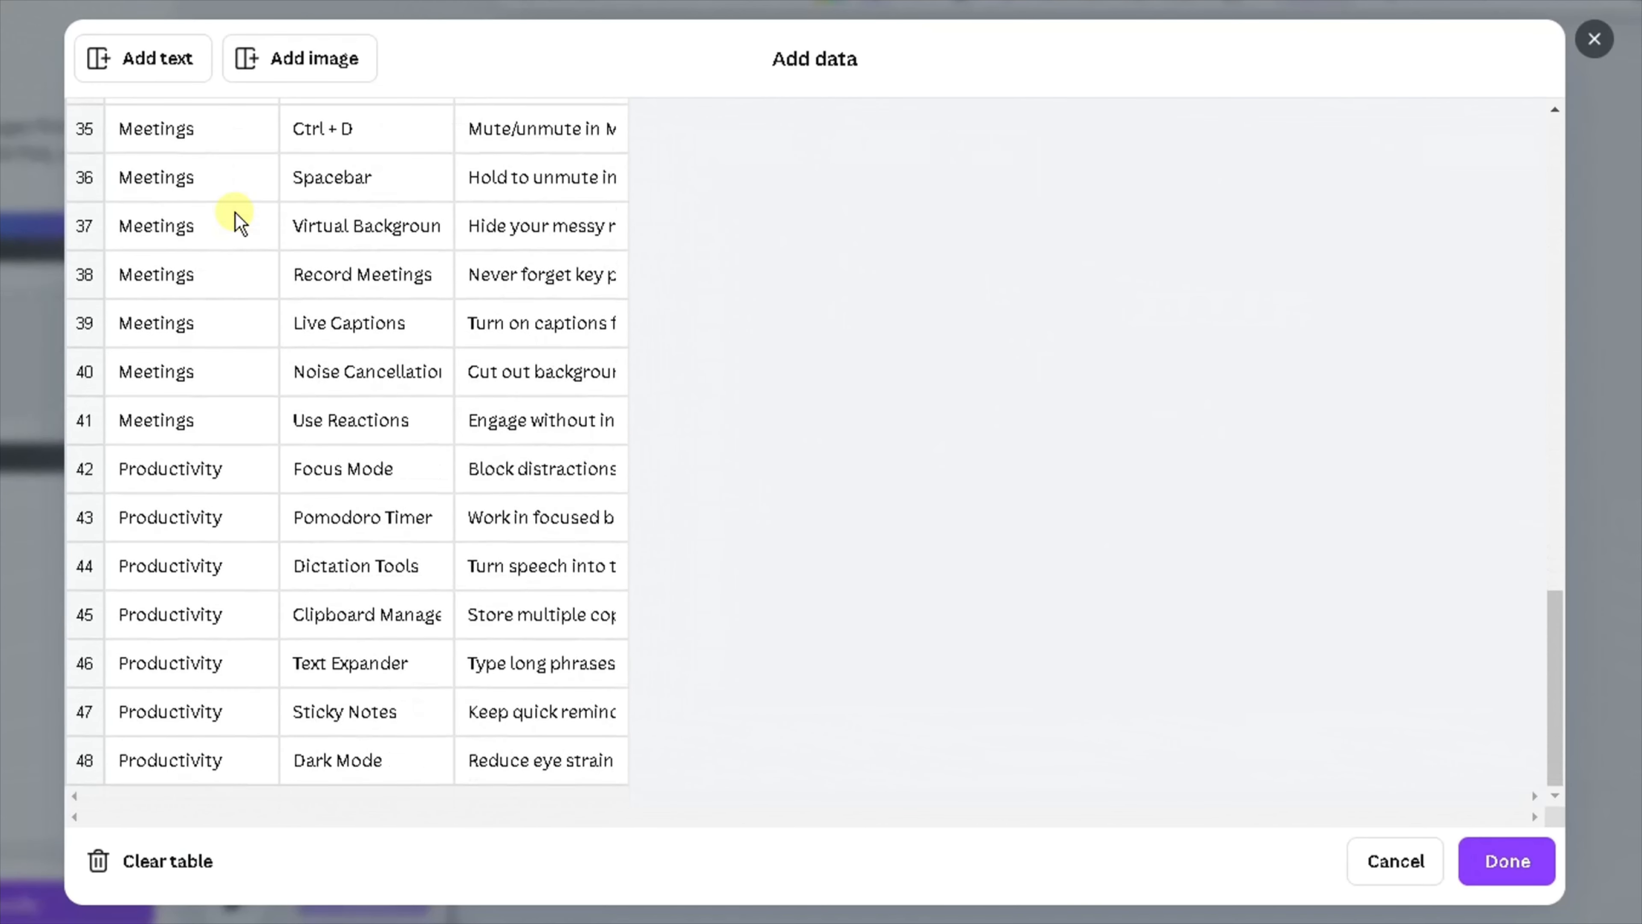
{"action": "scroll", "coordinate": [236, 213], "scroll_direction": "up", "scroll_amount": 12}
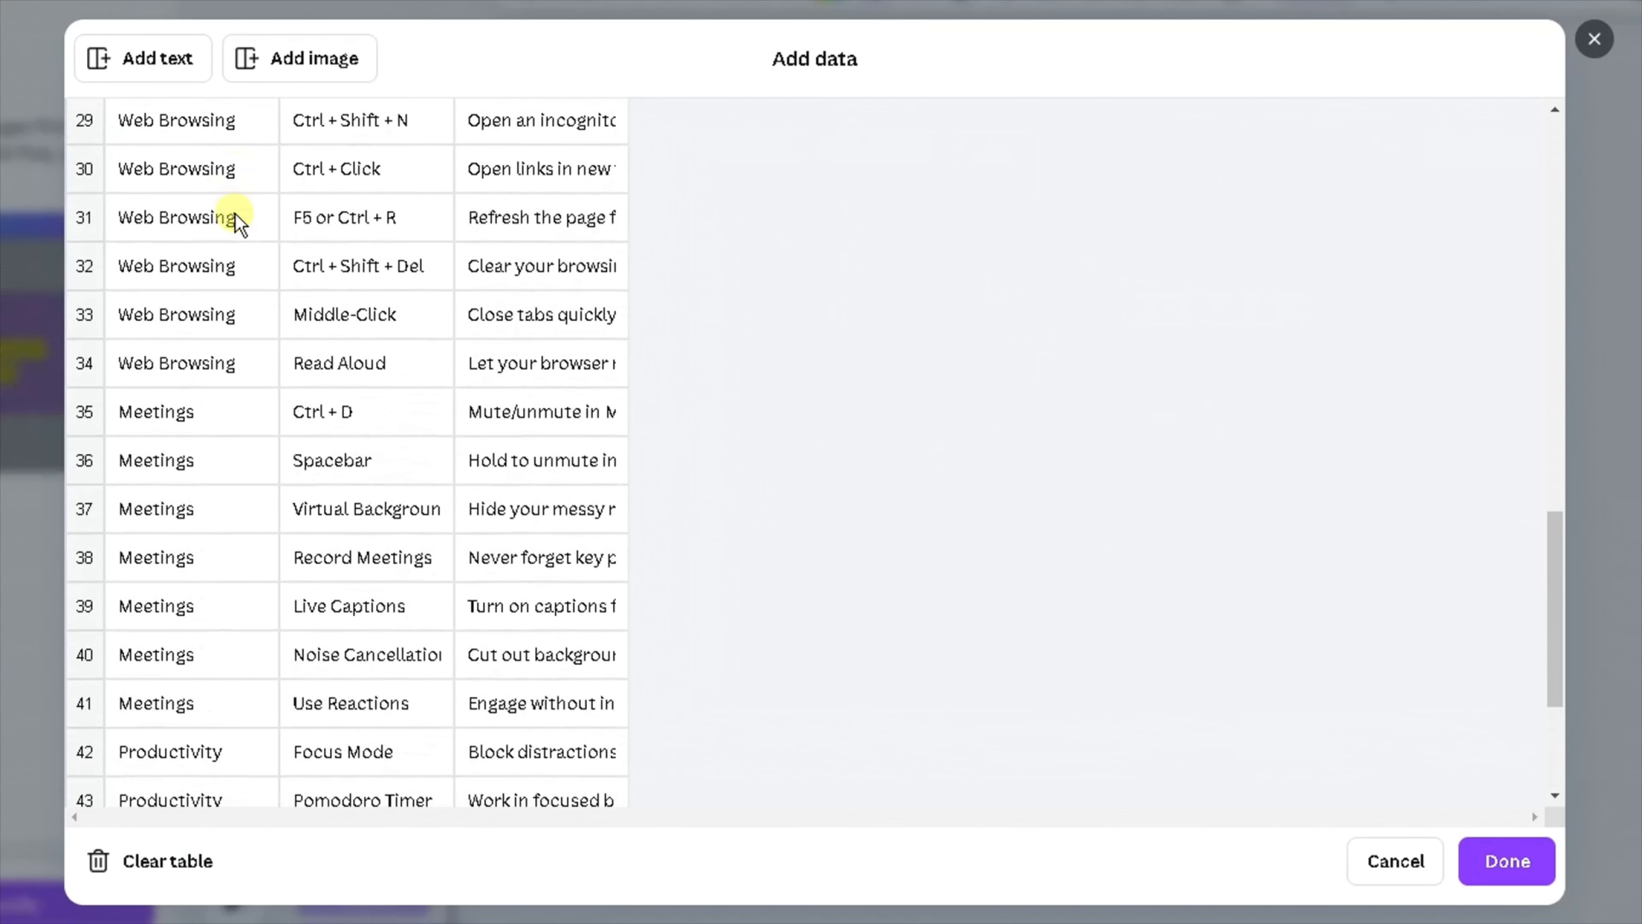
{"action": "scroll", "coordinate": [236, 214], "scroll_direction": "up", "scroll_amount": 9}
{"action": "scroll", "coordinate": [236, 214], "scroll_direction": "down", "scroll_amount": 16}
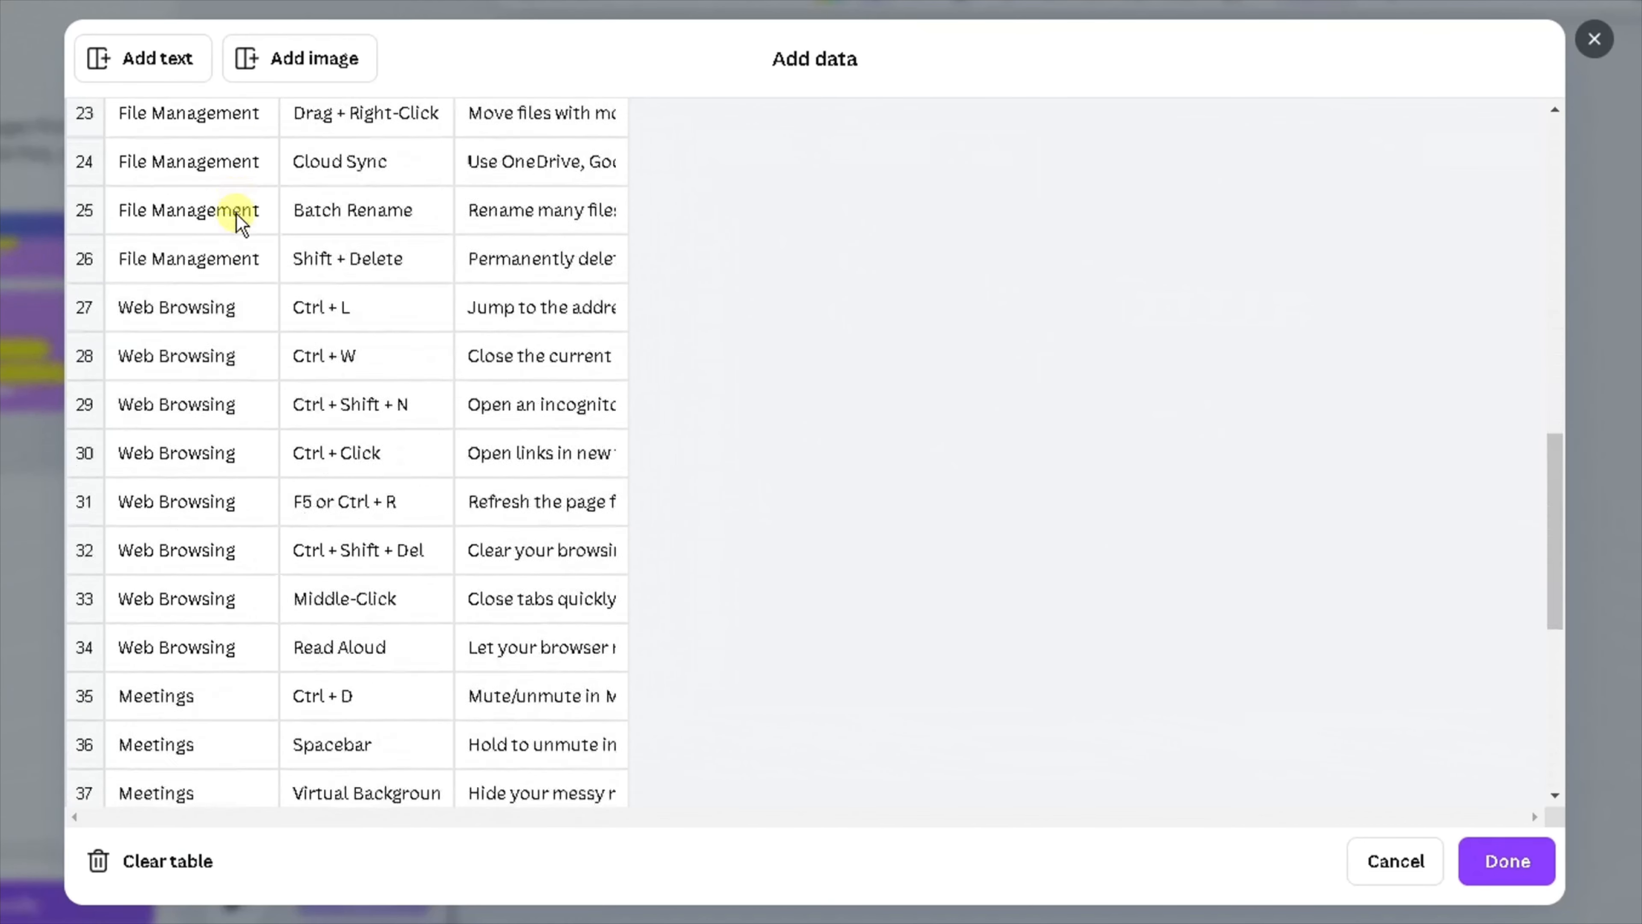
{"action": "scroll", "coordinate": [236, 215], "scroll_direction": "down", "scroll_amount": 6}
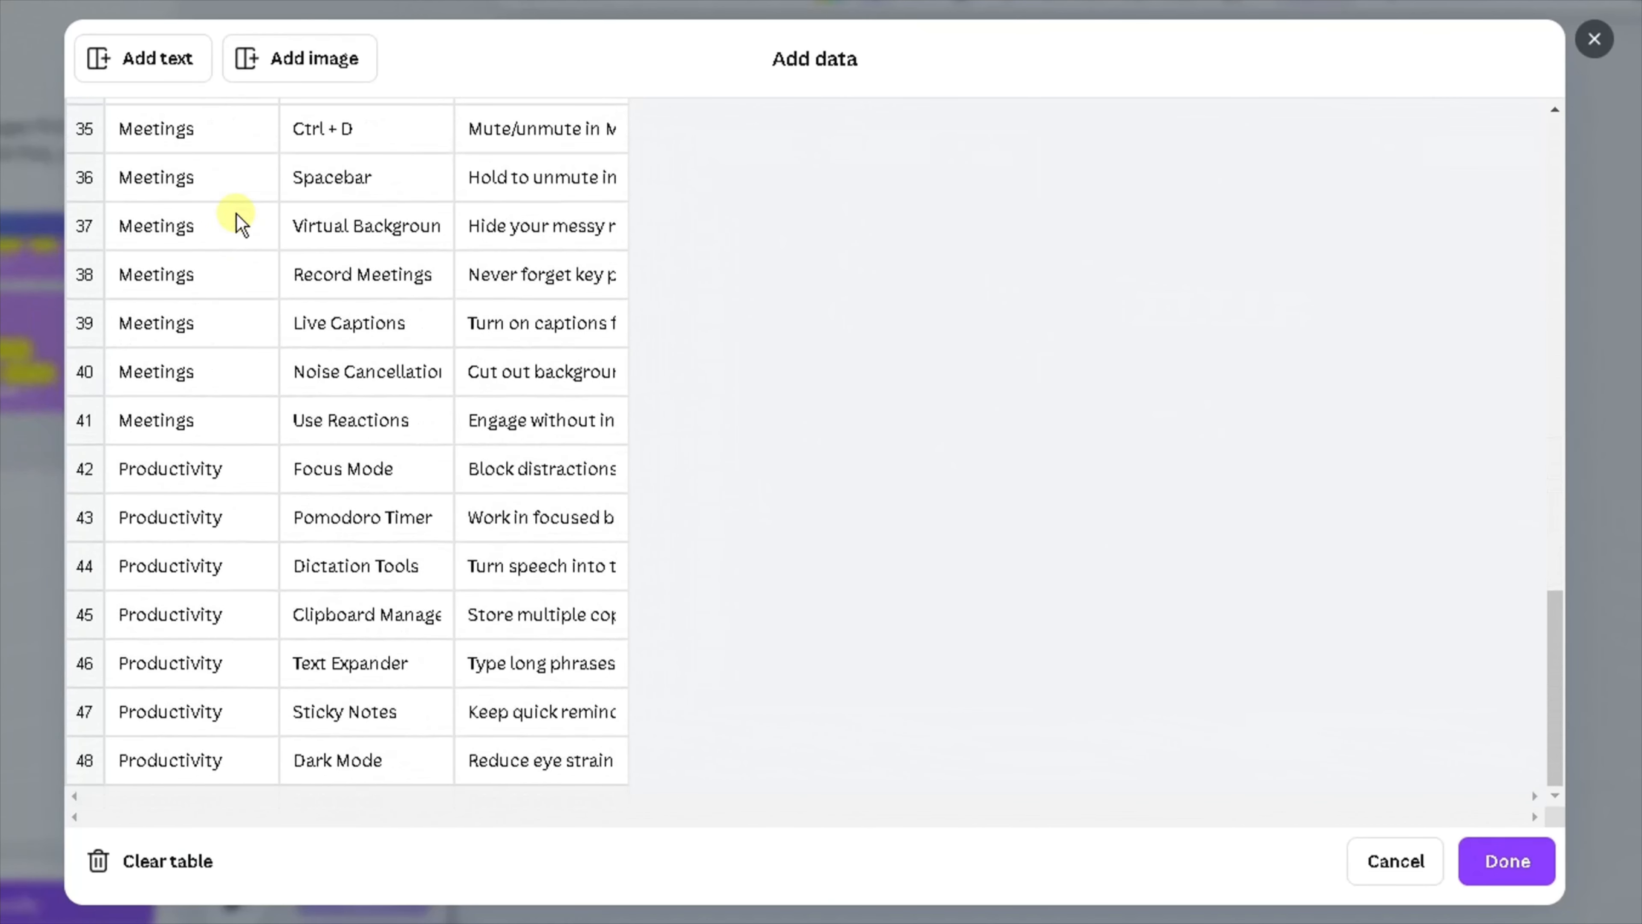
{"action": "scroll", "coordinate": [236, 214], "scroll_direction": "up", "scroll_amount": 11}
{"action": "scroll", "coordinate": [239, 219], "scroll_direction": "up", "scroll_amount": 20}
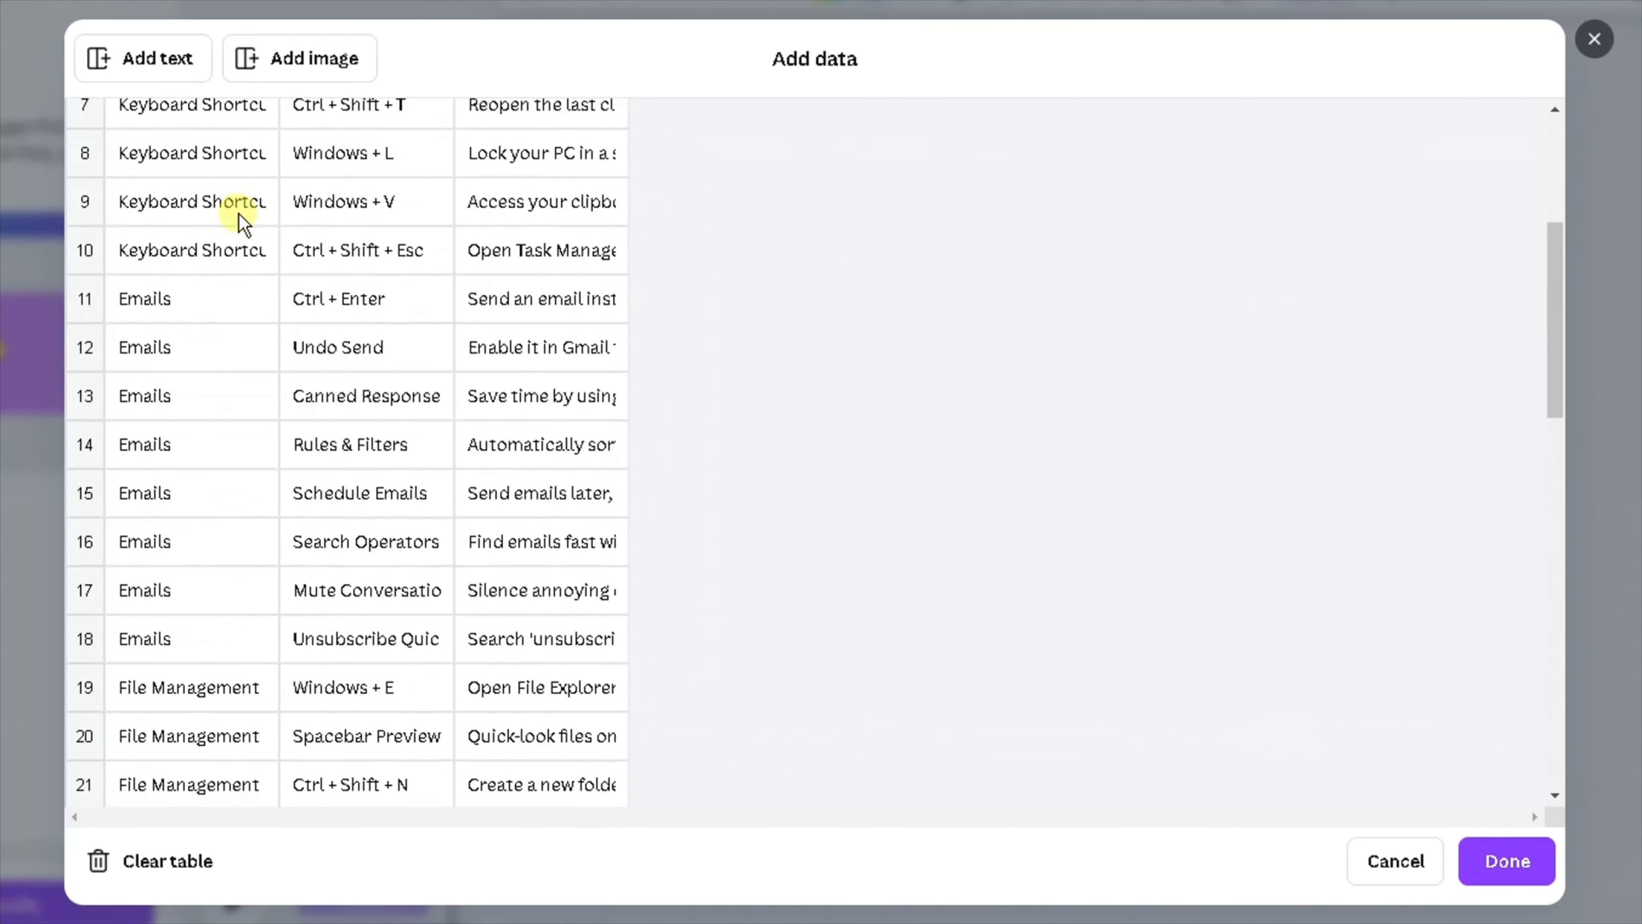
{"action": "scroll", "coordinate": [238, 215], "scroll_direction": "up", "scroll_amount": 1}
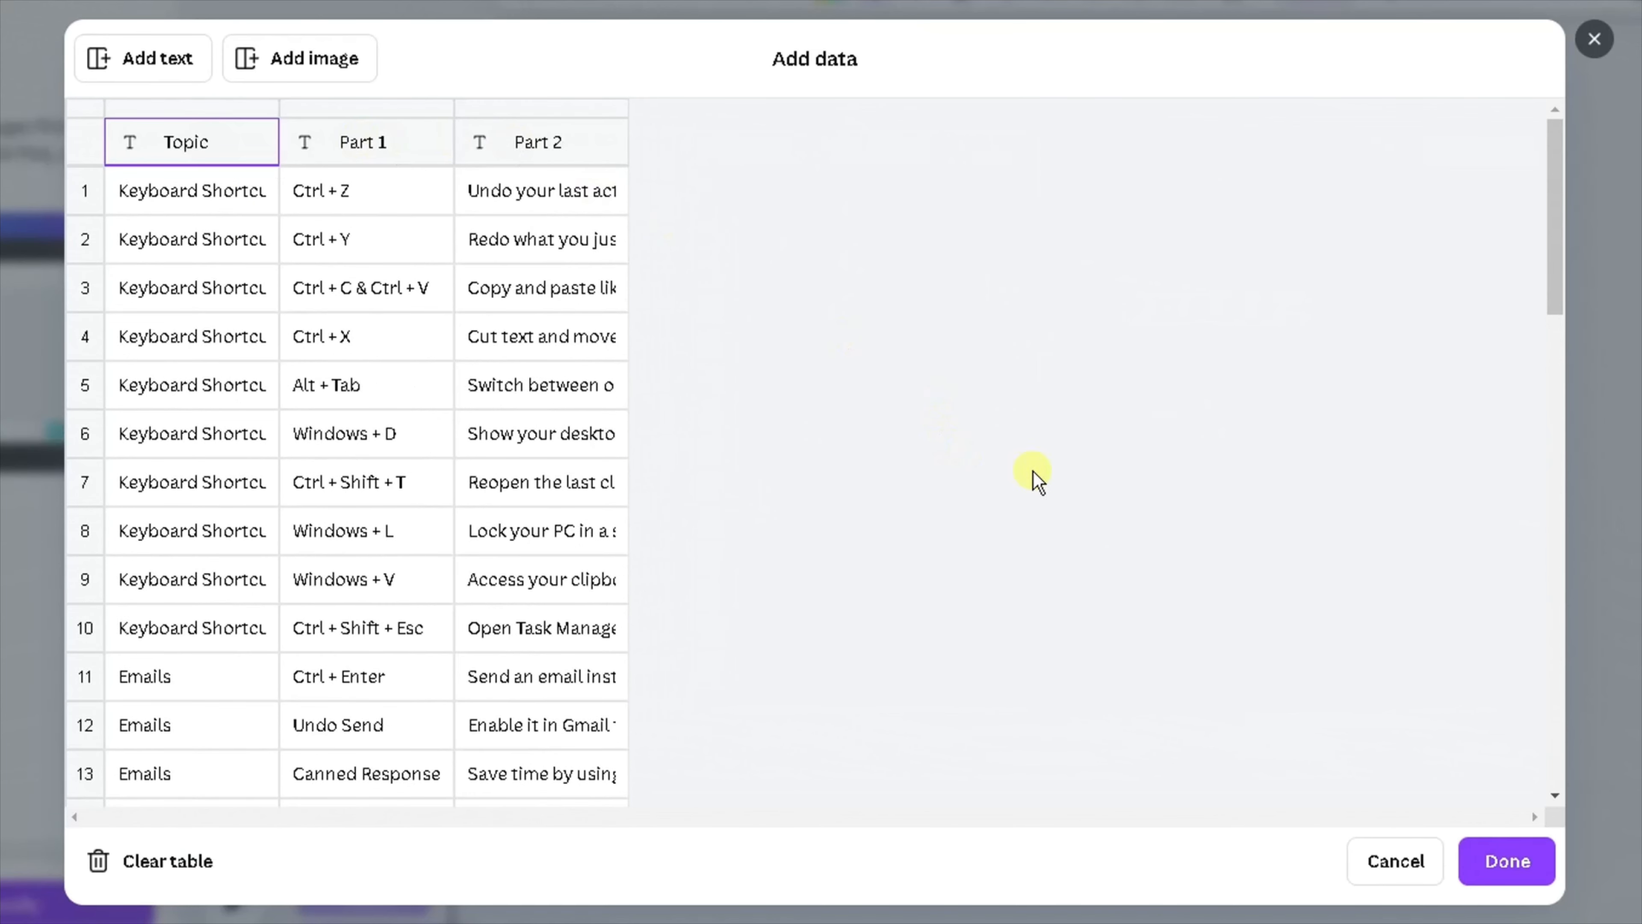
{"action": "left_click", "coordinate": [1487, 860]}
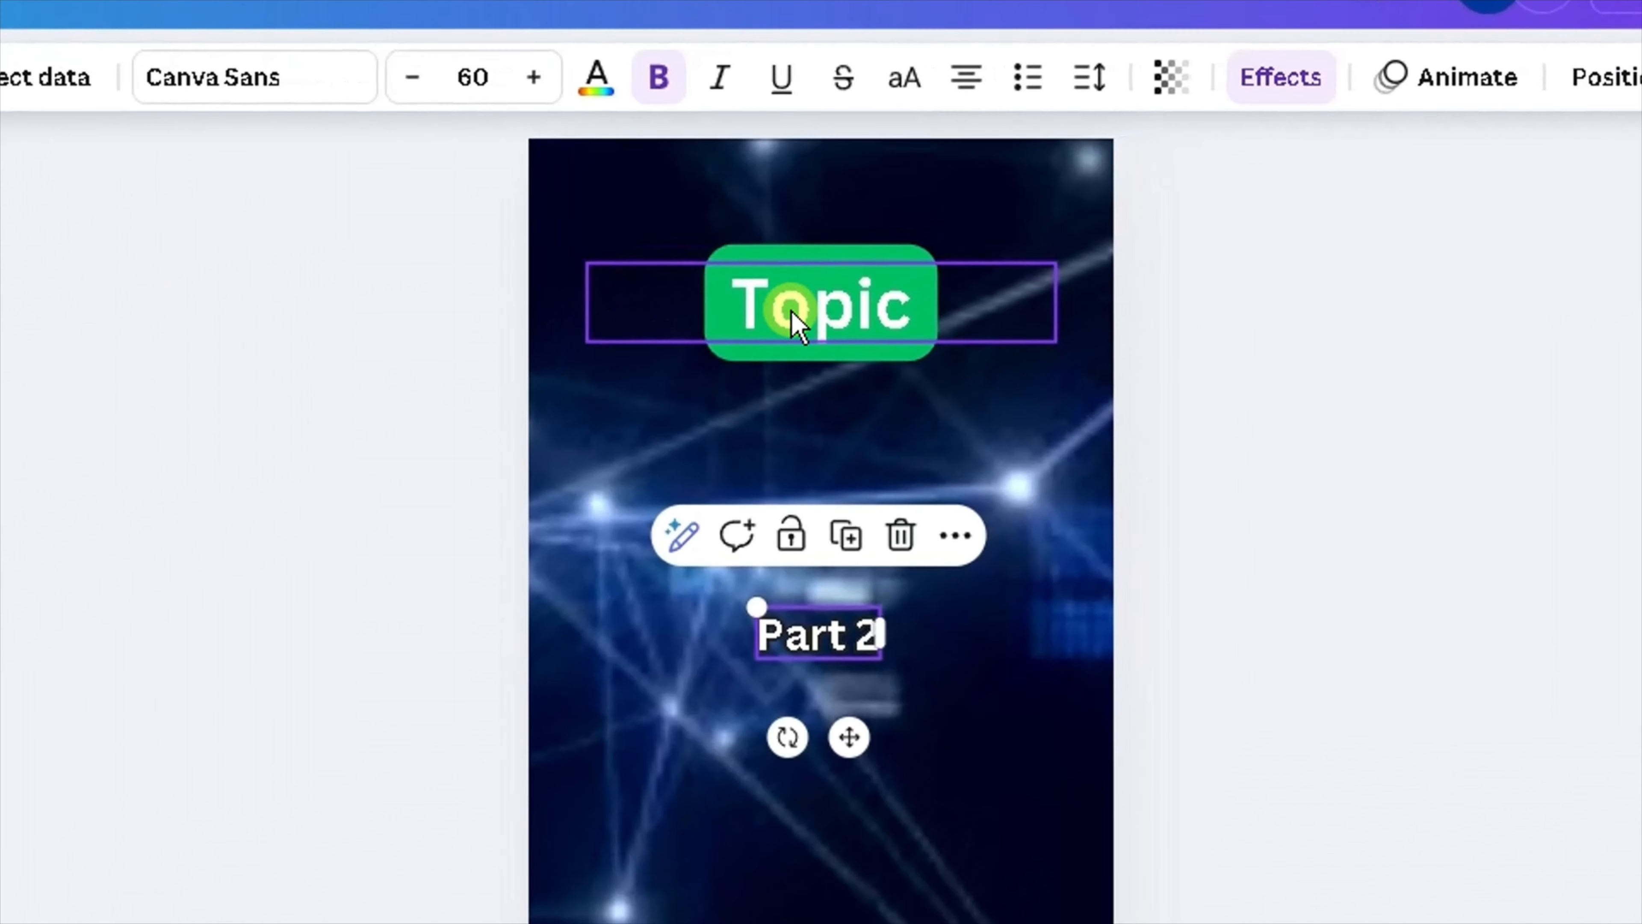
Connect the Topic text box to the Topic data field.
{"action": "left_click", "coordinate": [1061, 218]}
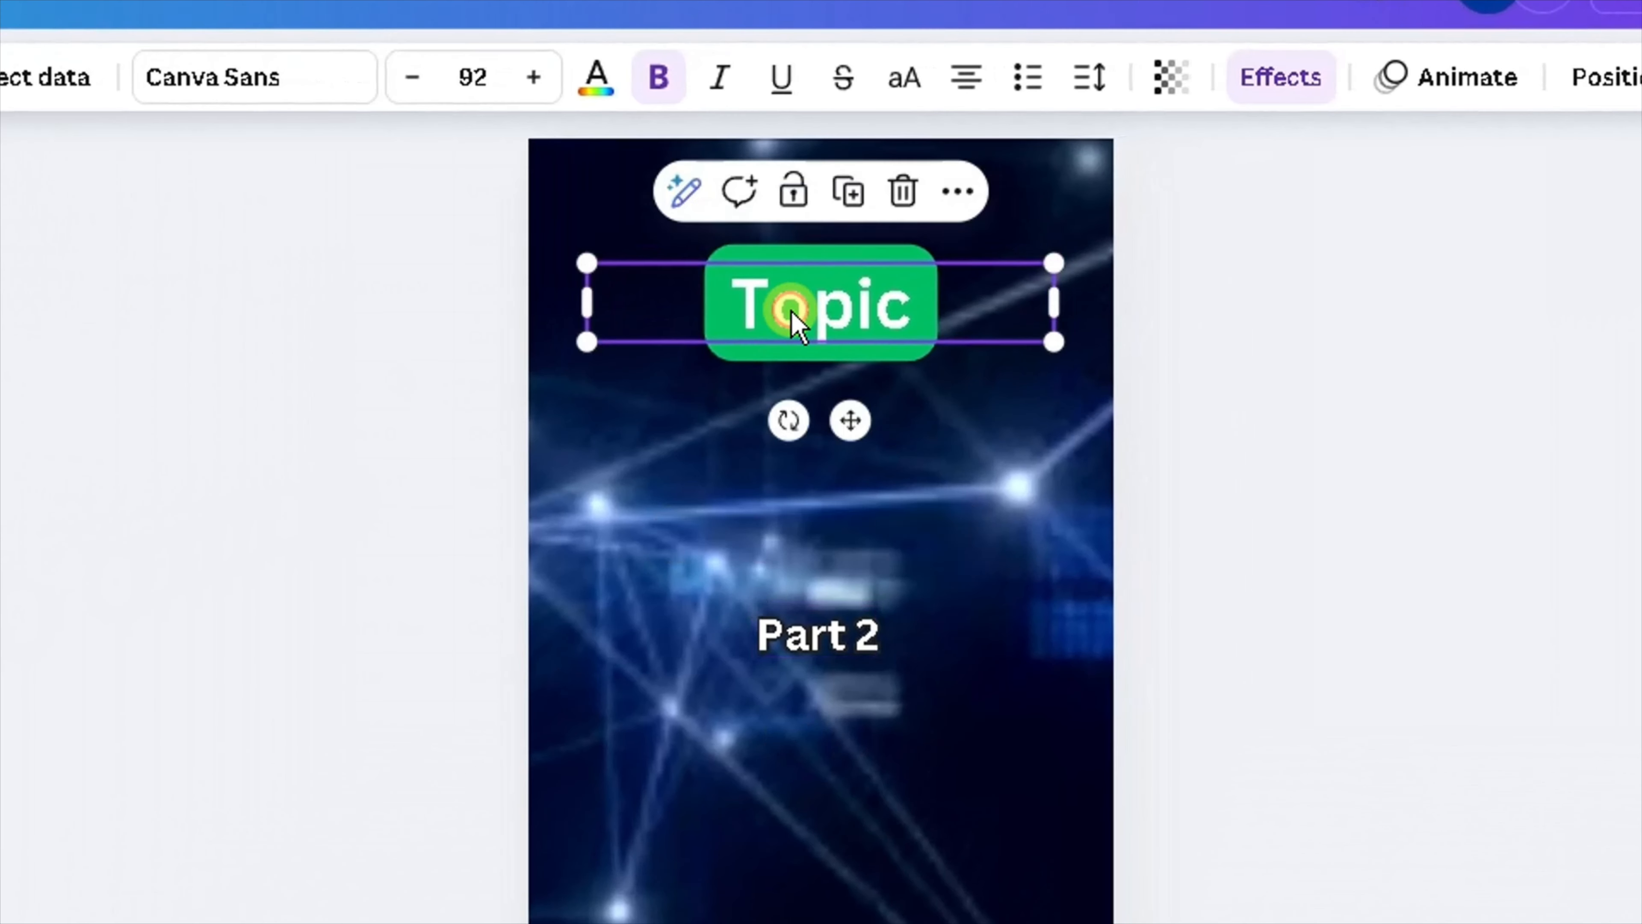
{"action": "right_click", "coordinate": [795, 317]}
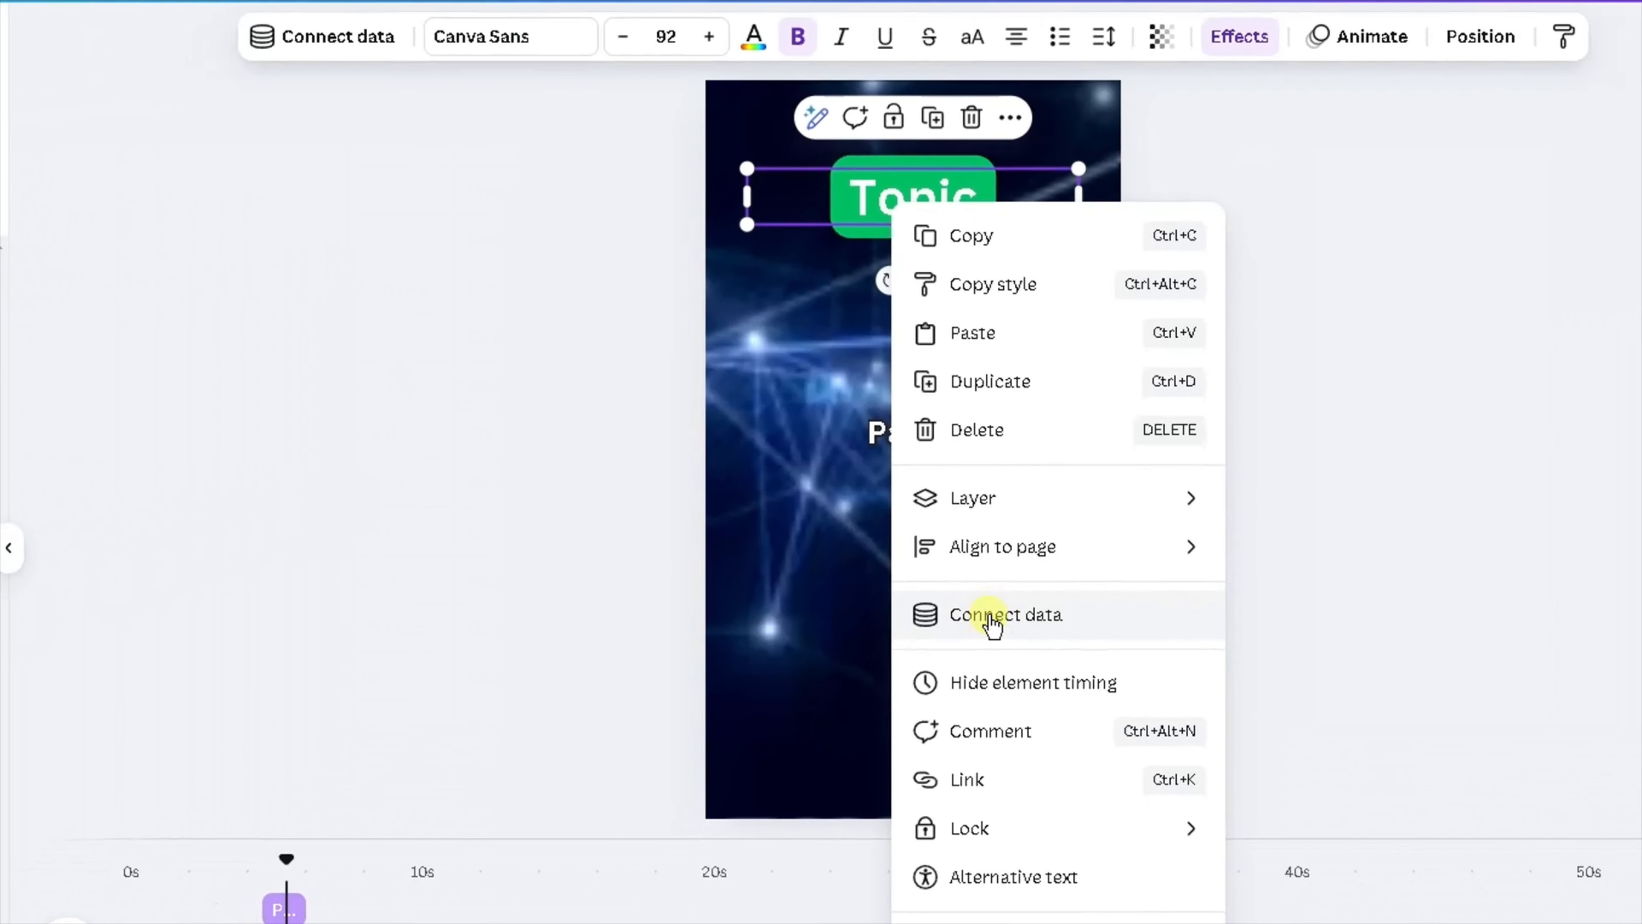
{"action": "left_click", "coordinate": [991, 619]}
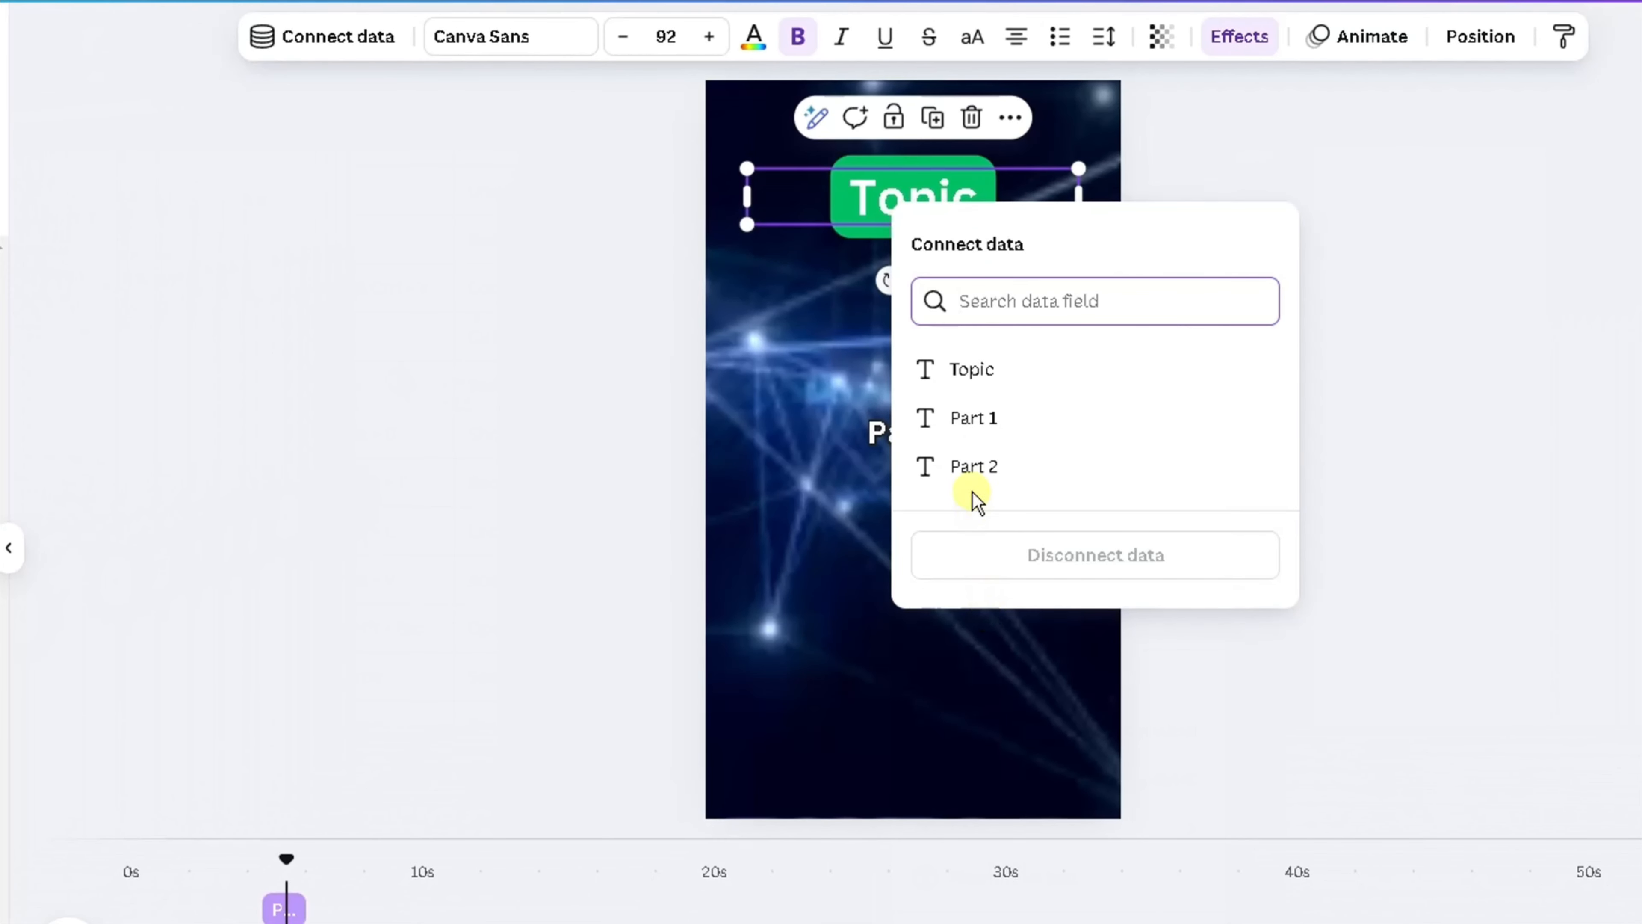
{"action": "left_click", "coordinate": [967, 381]}
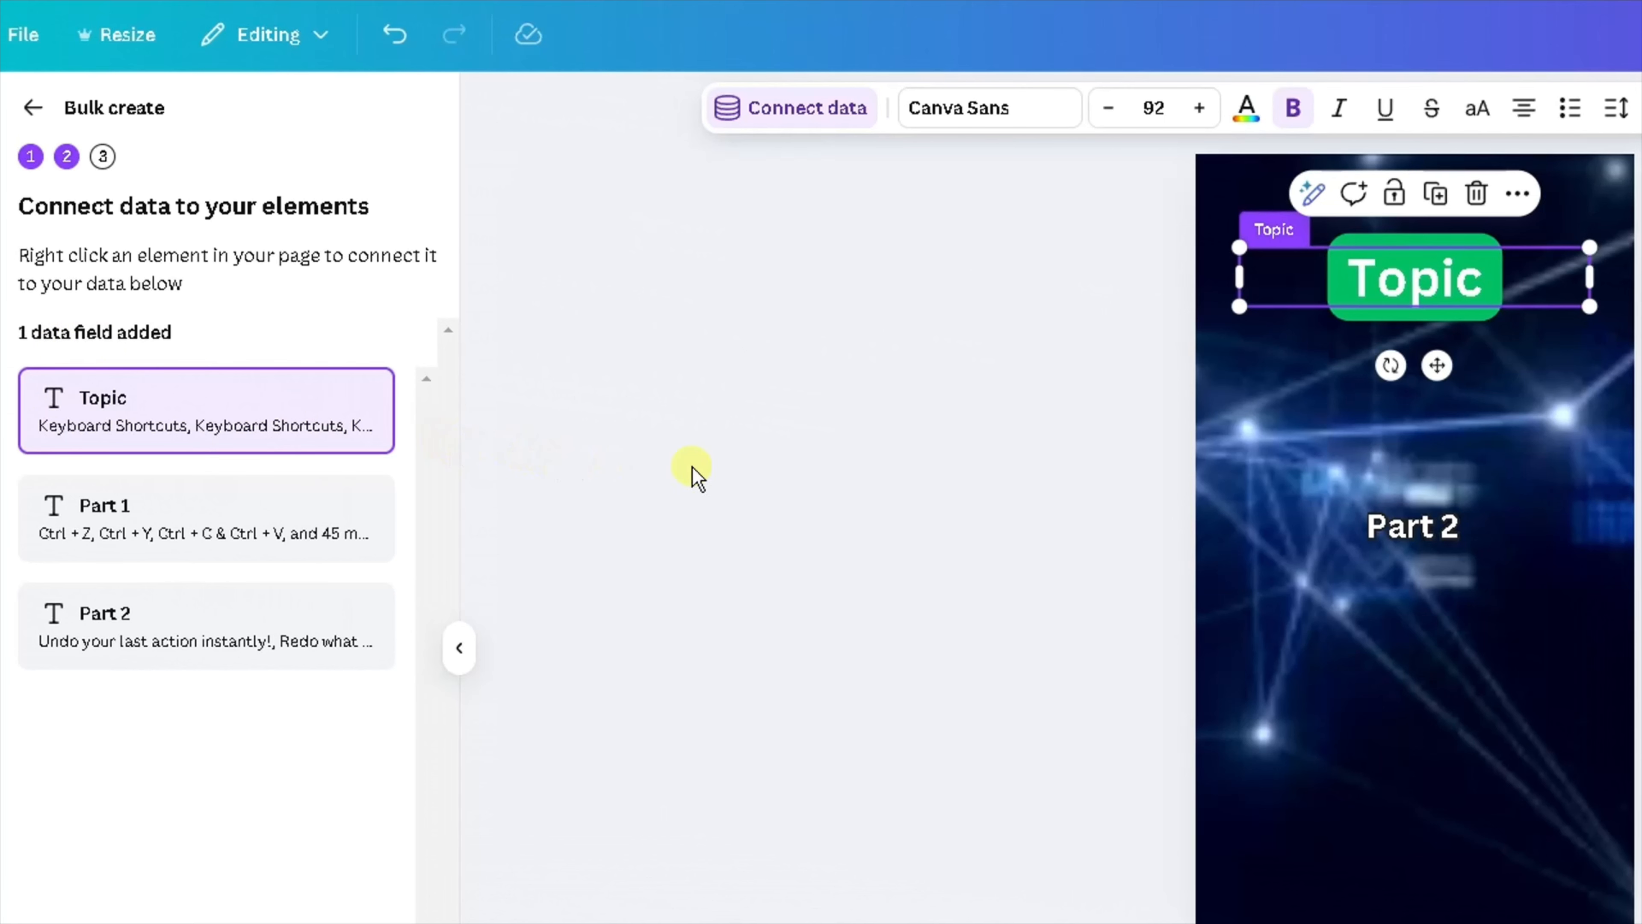
Connect the Part 2 text to the Part 2 data field.
{"action": "left_click", "coordinate": [1398, 542]}
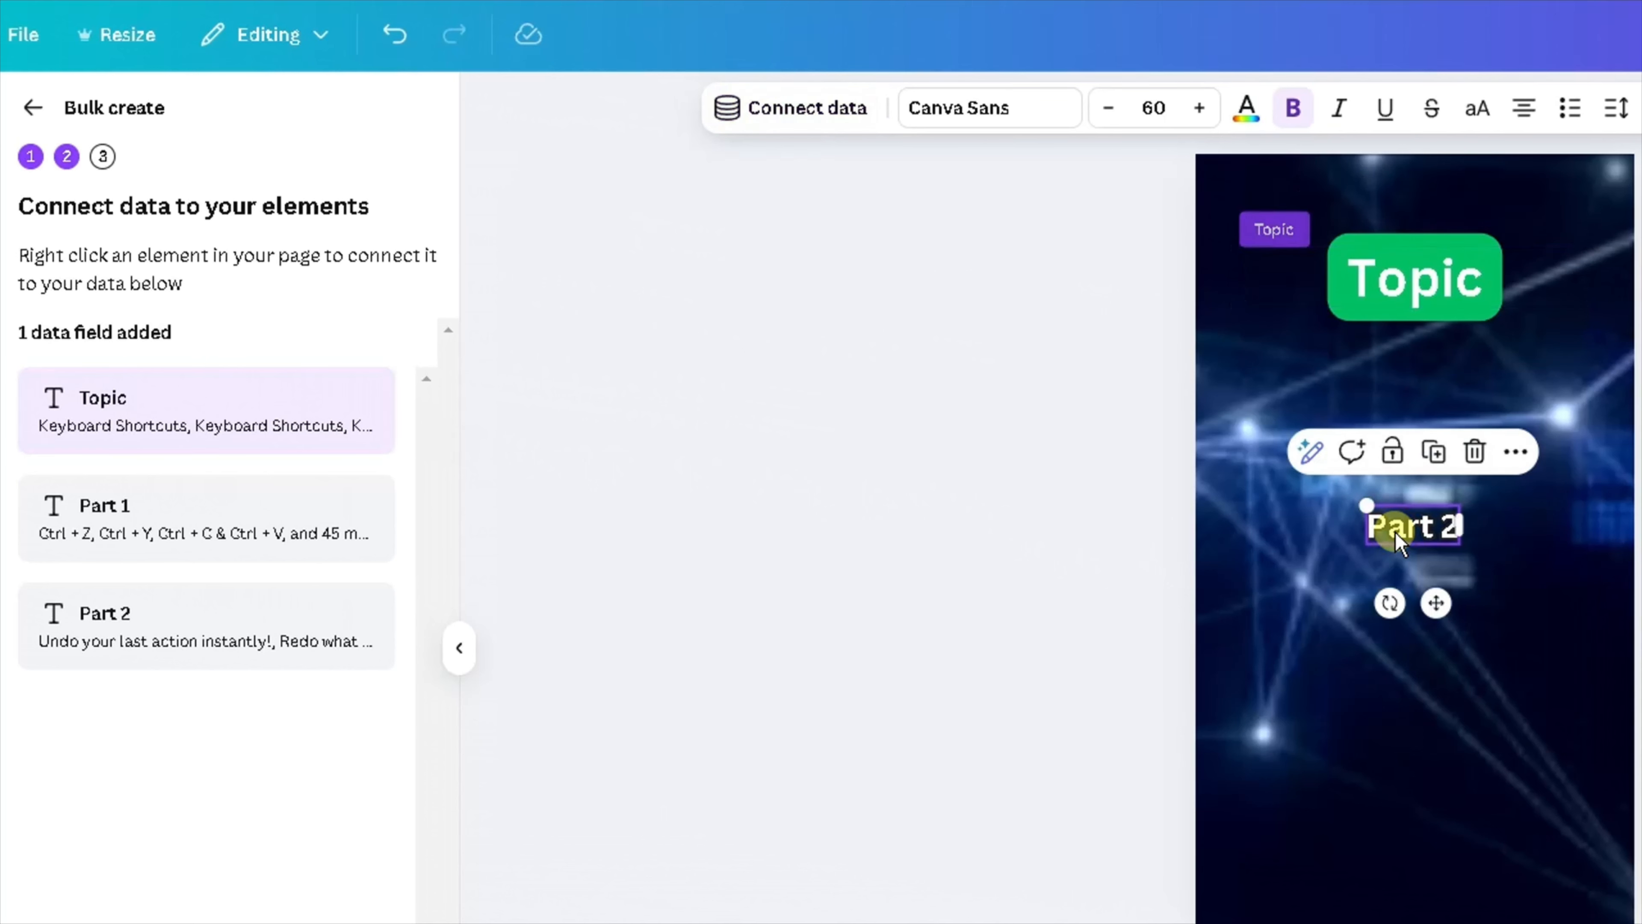
{"action": "right_click", "coordinate": [1397, 542]}
{"action": "left_click", "coordinate": [1479, 775]}
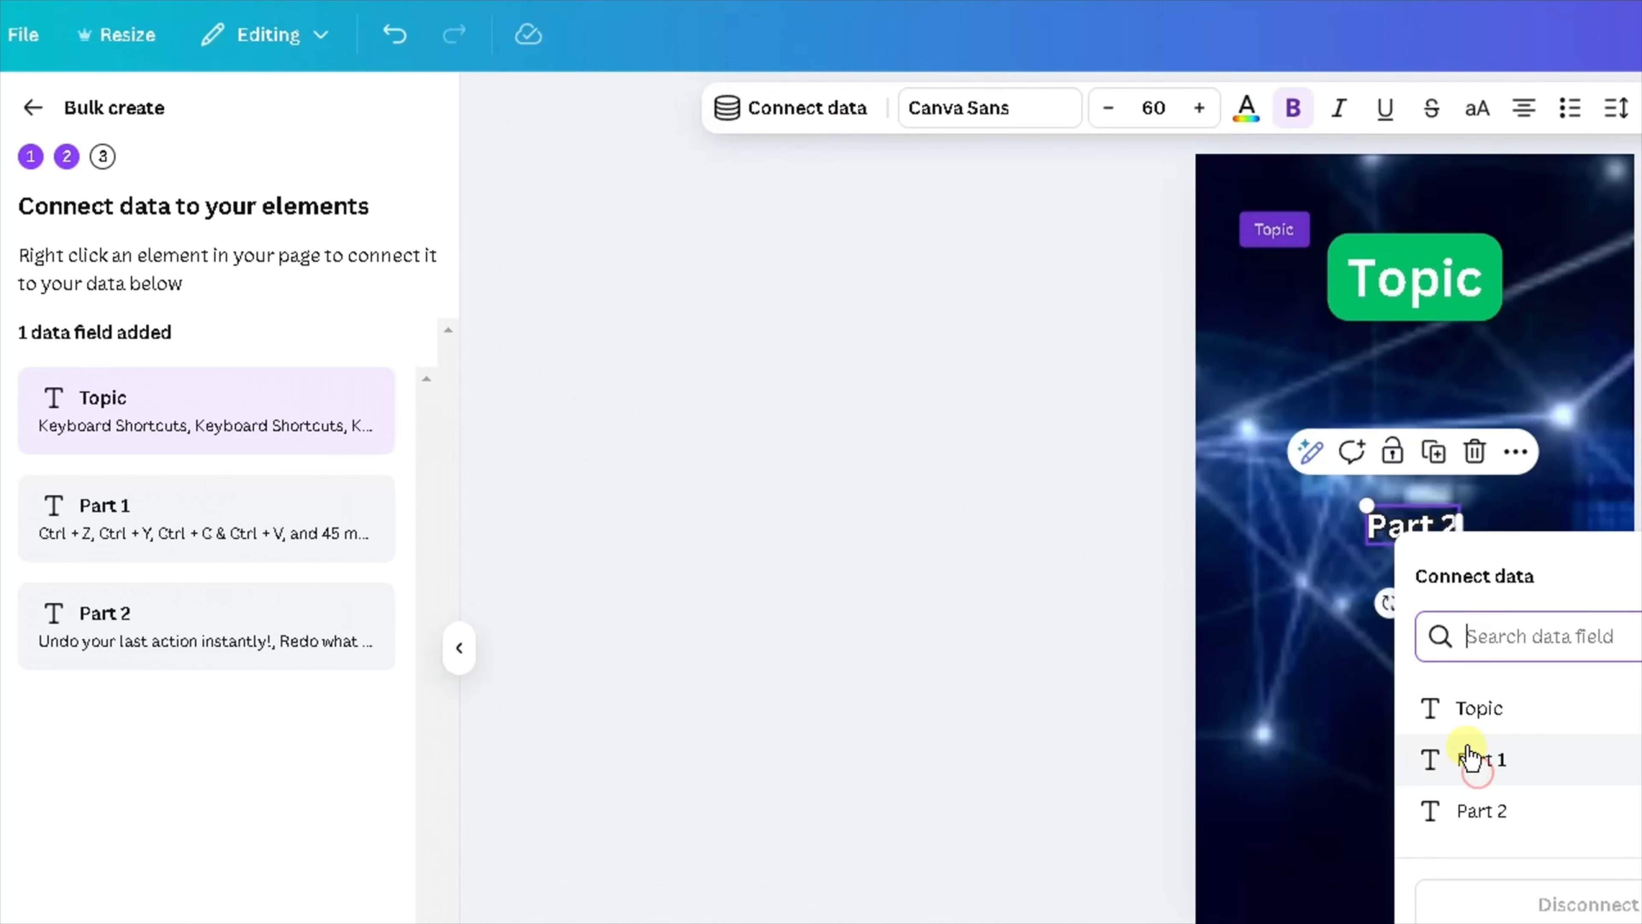
{"action": "left_click", "coordinate": [1458, 812]}
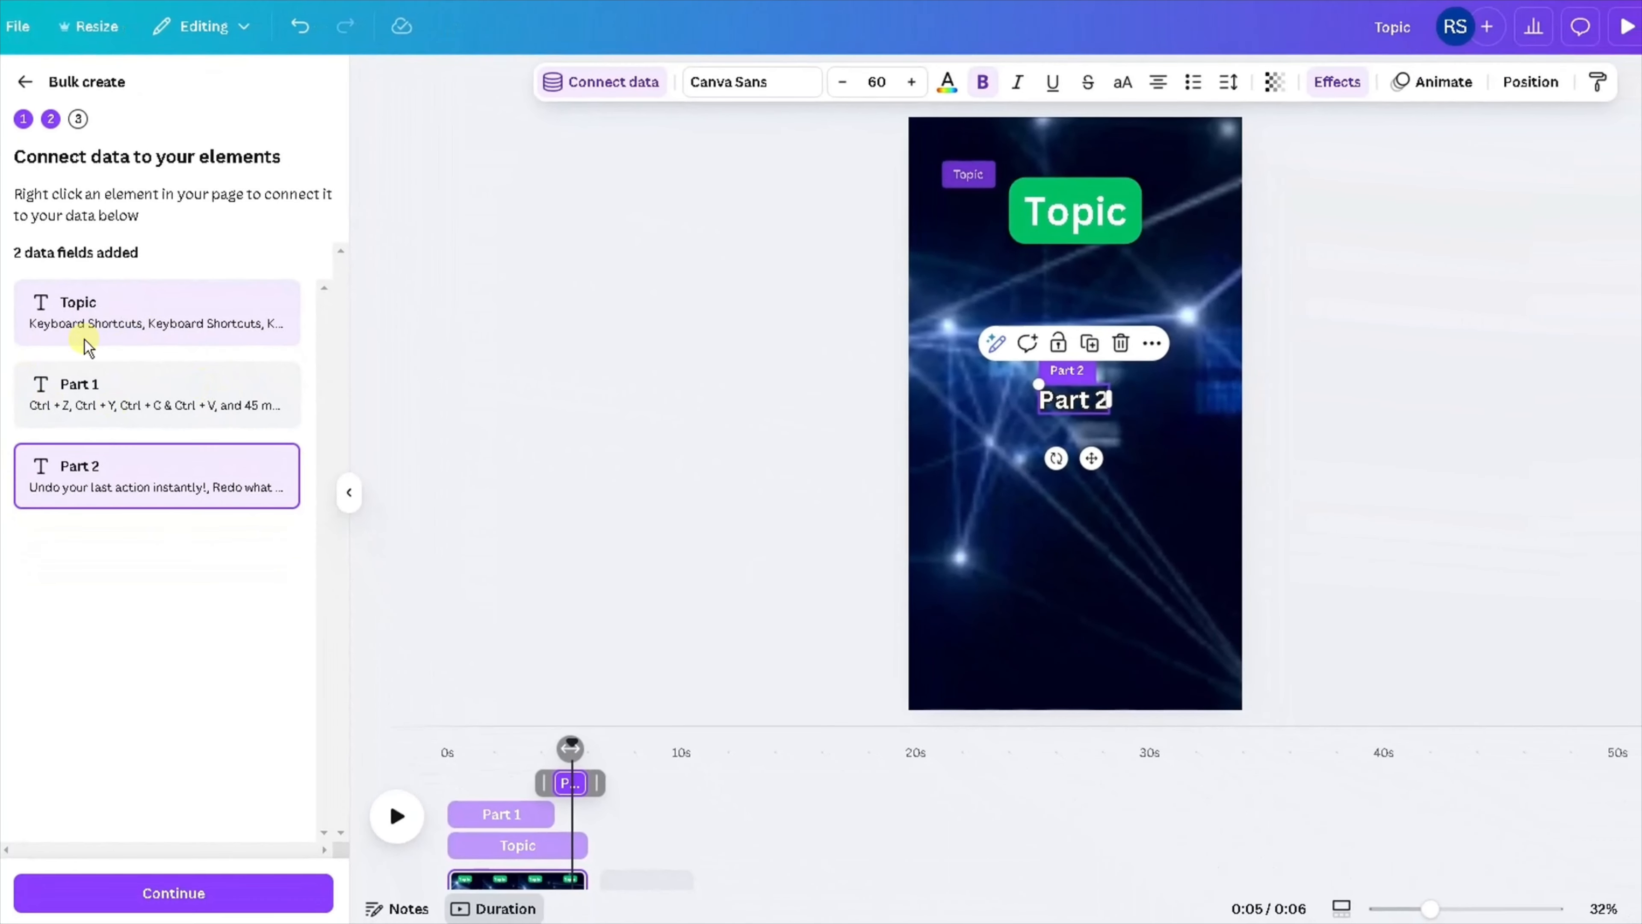
Select the Part 1 clip in the timeline and connect the Part 1 text to the Part 1 data field.
{"action": "left_click", "coordinate": [989, 381]}
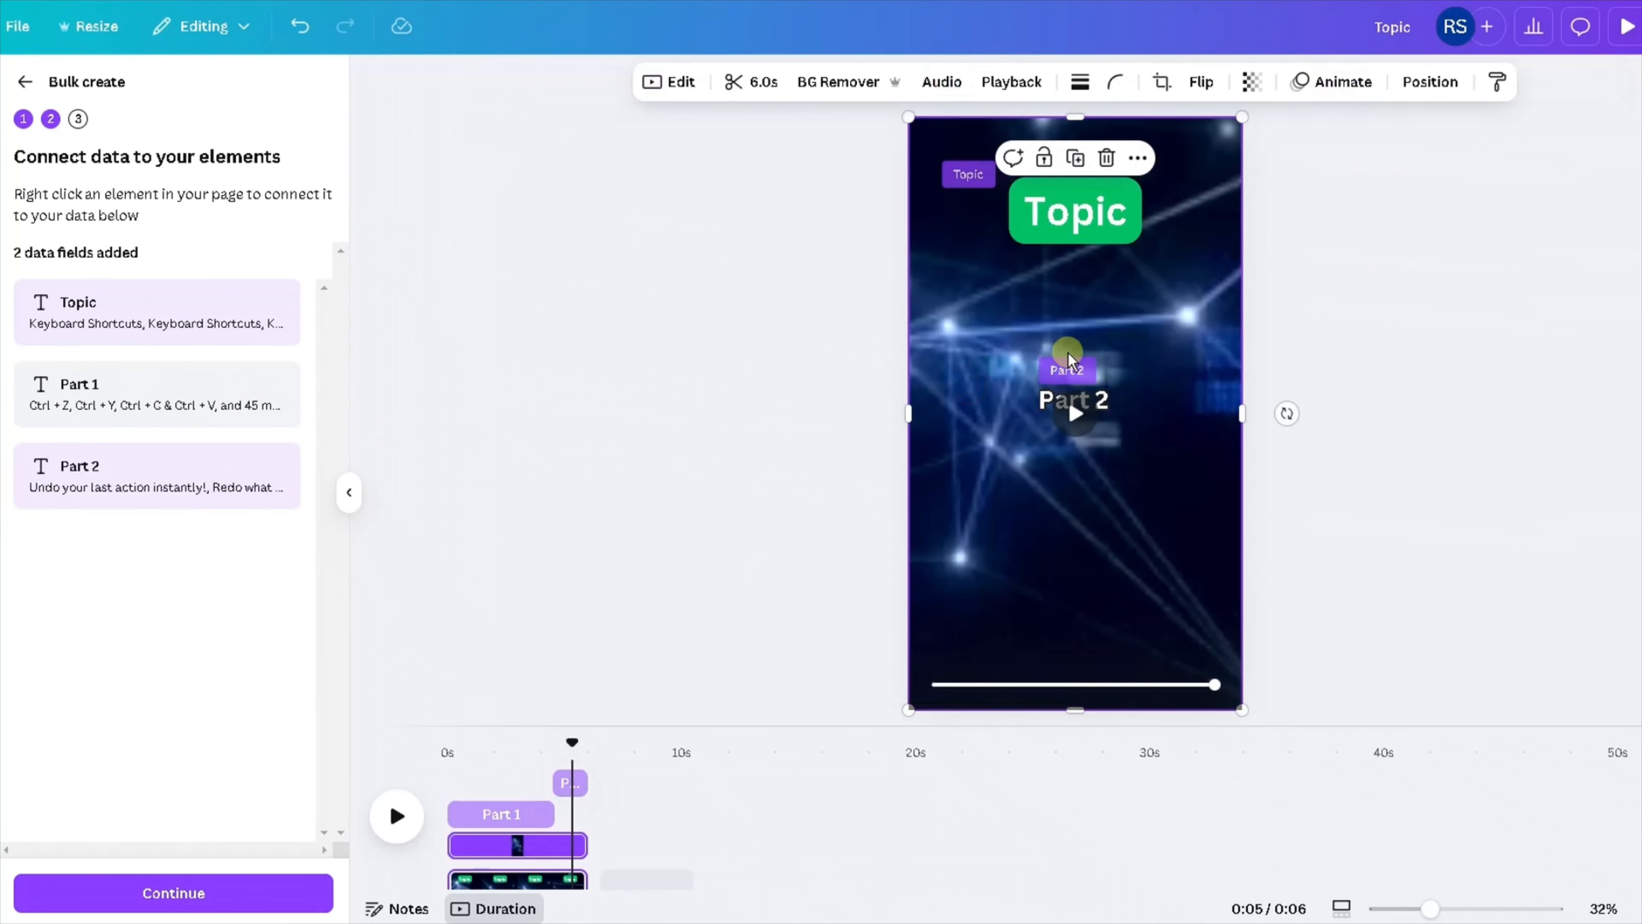
{"action": "left_click", "coordinate": [503, 815]}
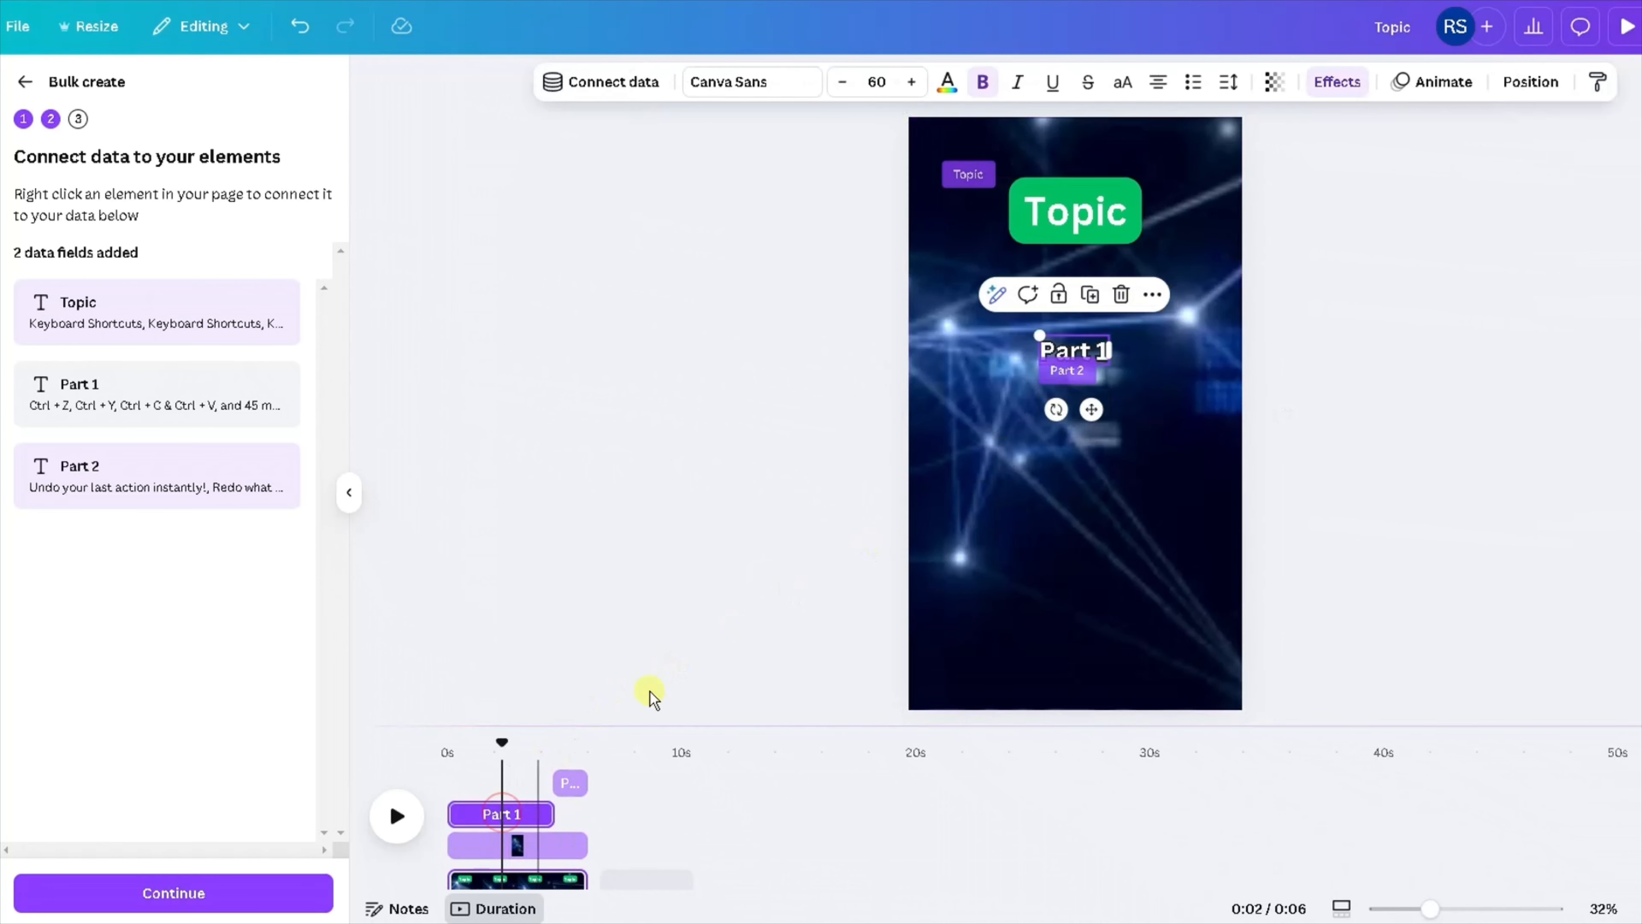
{"action": "right_click", "coordinate": [1065, 351]}
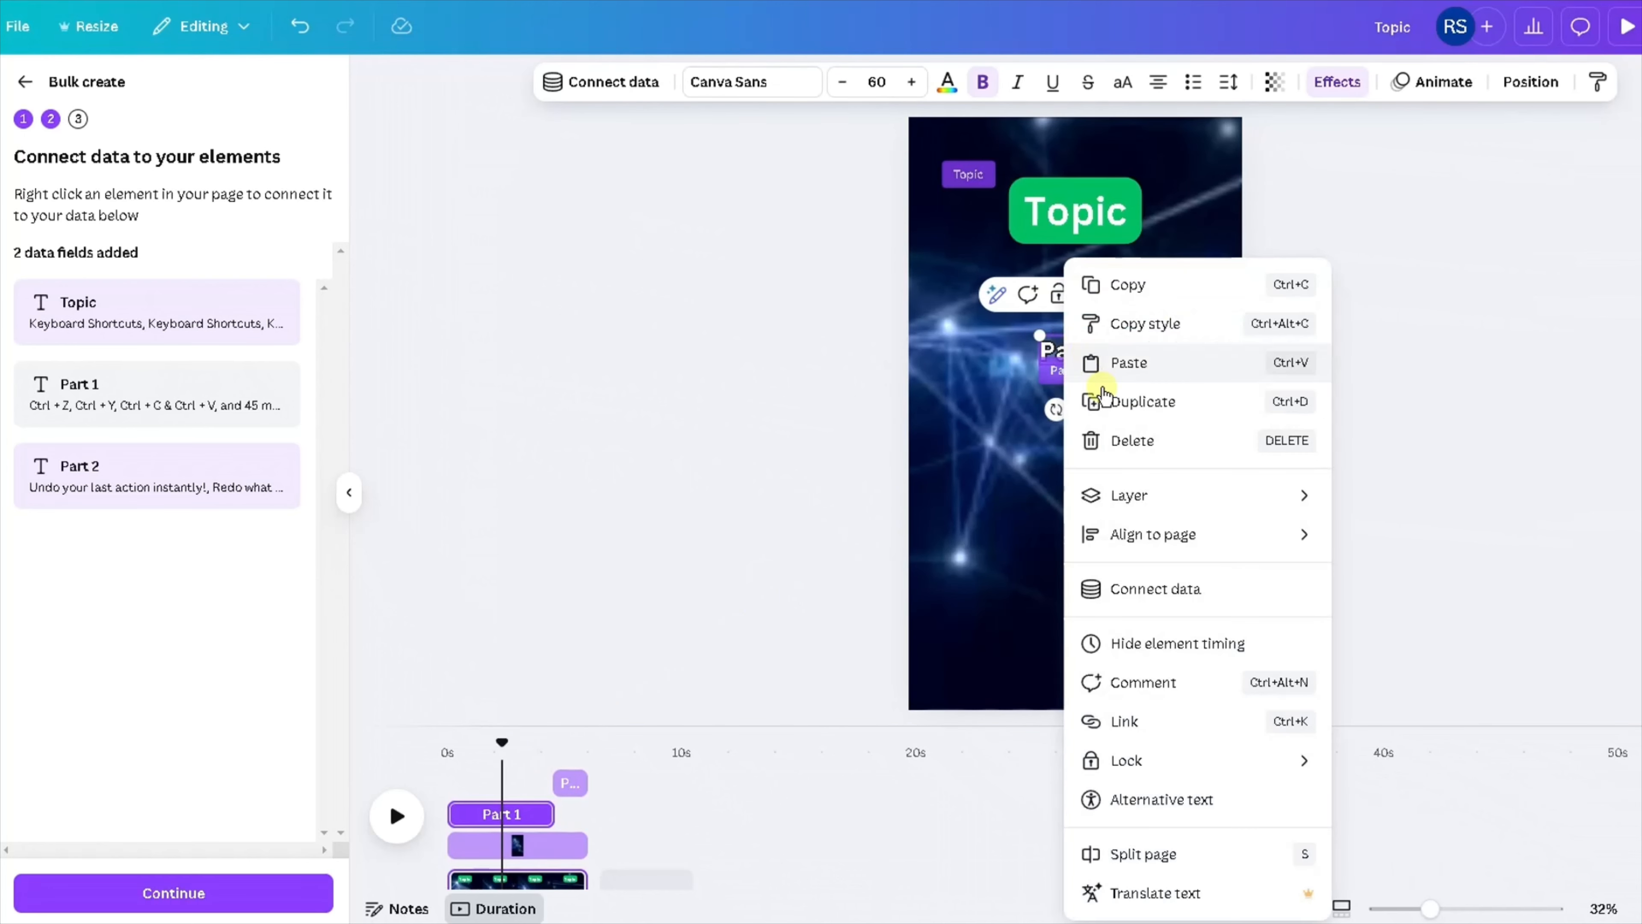
{"action": "left_click", "coordinate": [1106, 585]}
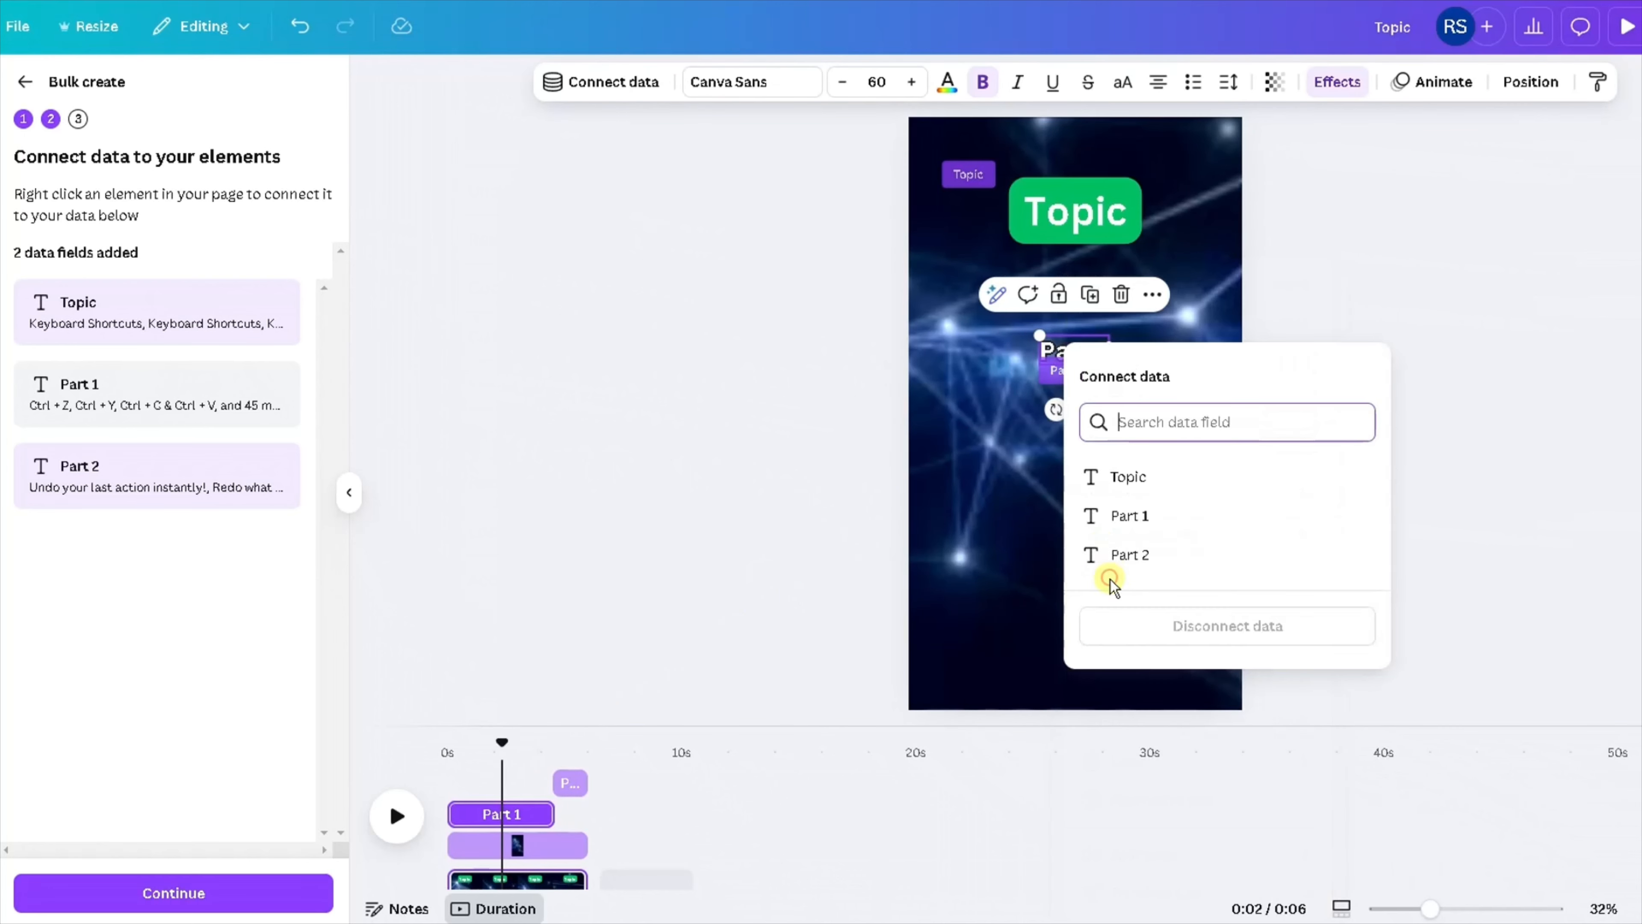
{"action": "left_click", "coordinate": [1106, 525]}
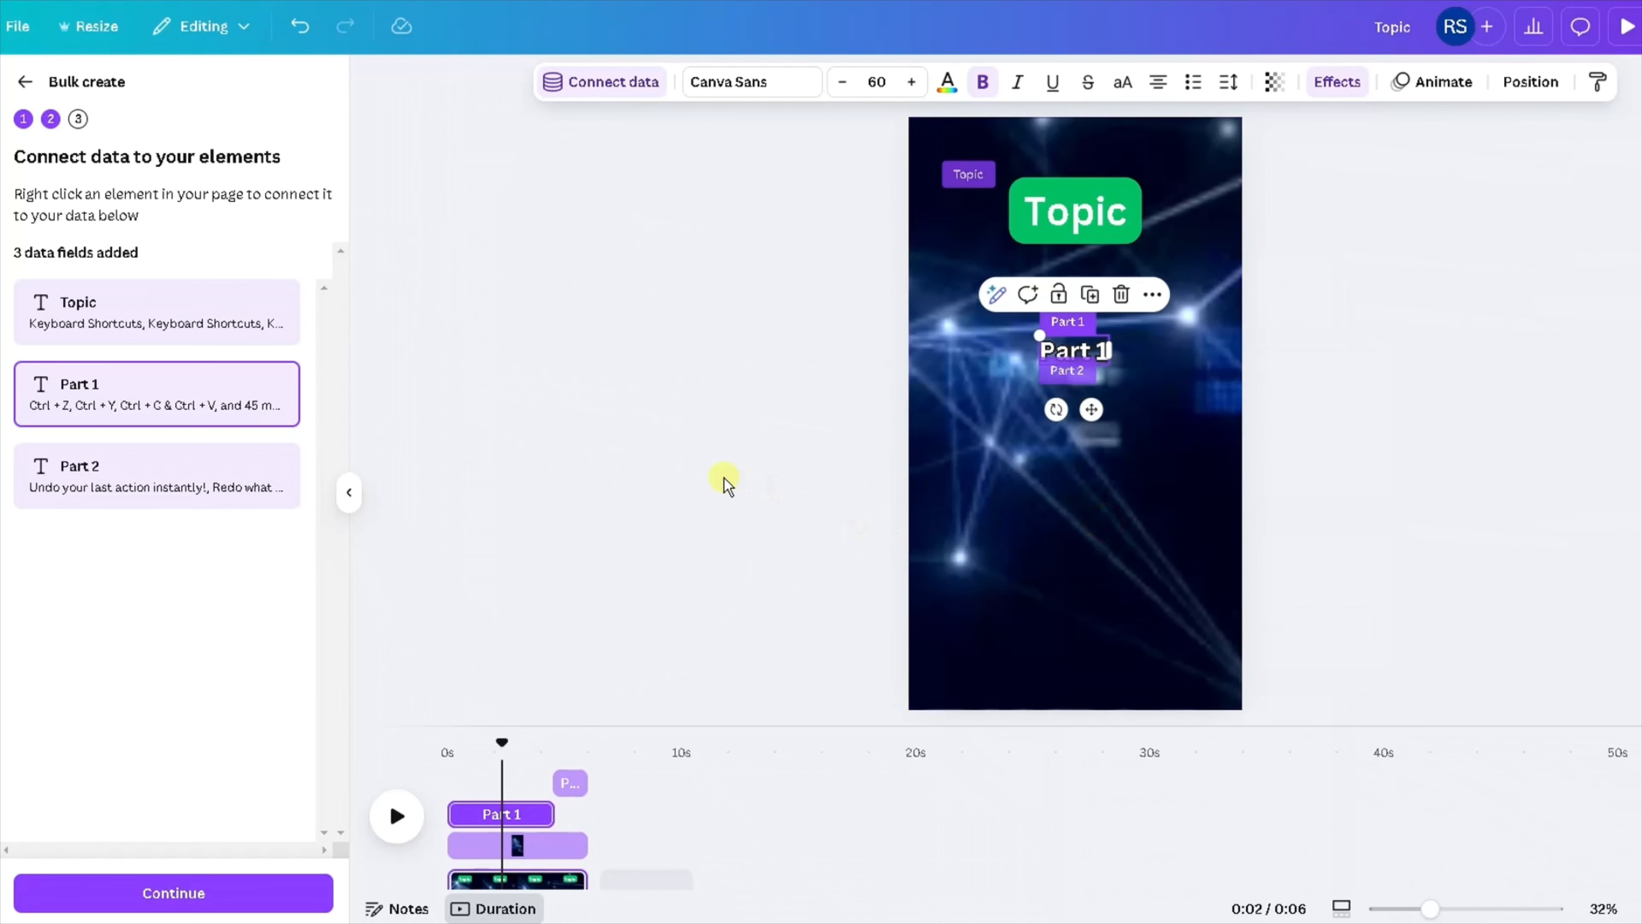
Move the Part 2 text up to the same height as the Part 1 text and play the video from the start.
{"action": "left_click", "coordinate": [756, 525]}
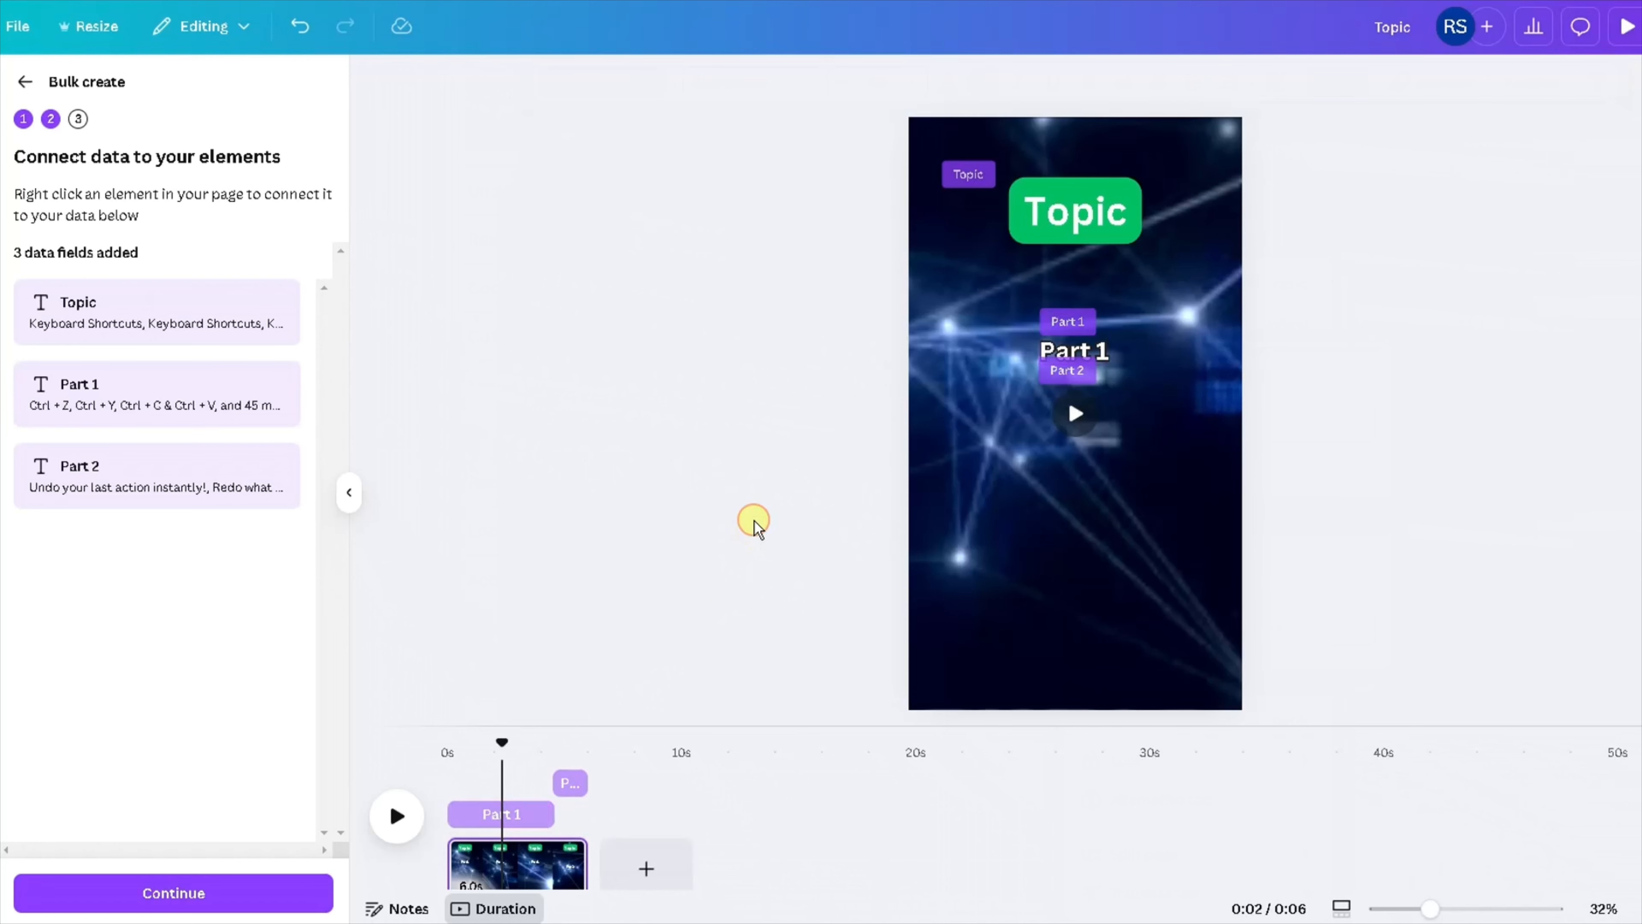
{"action": "left_click", "coordinate": [563, 747]}
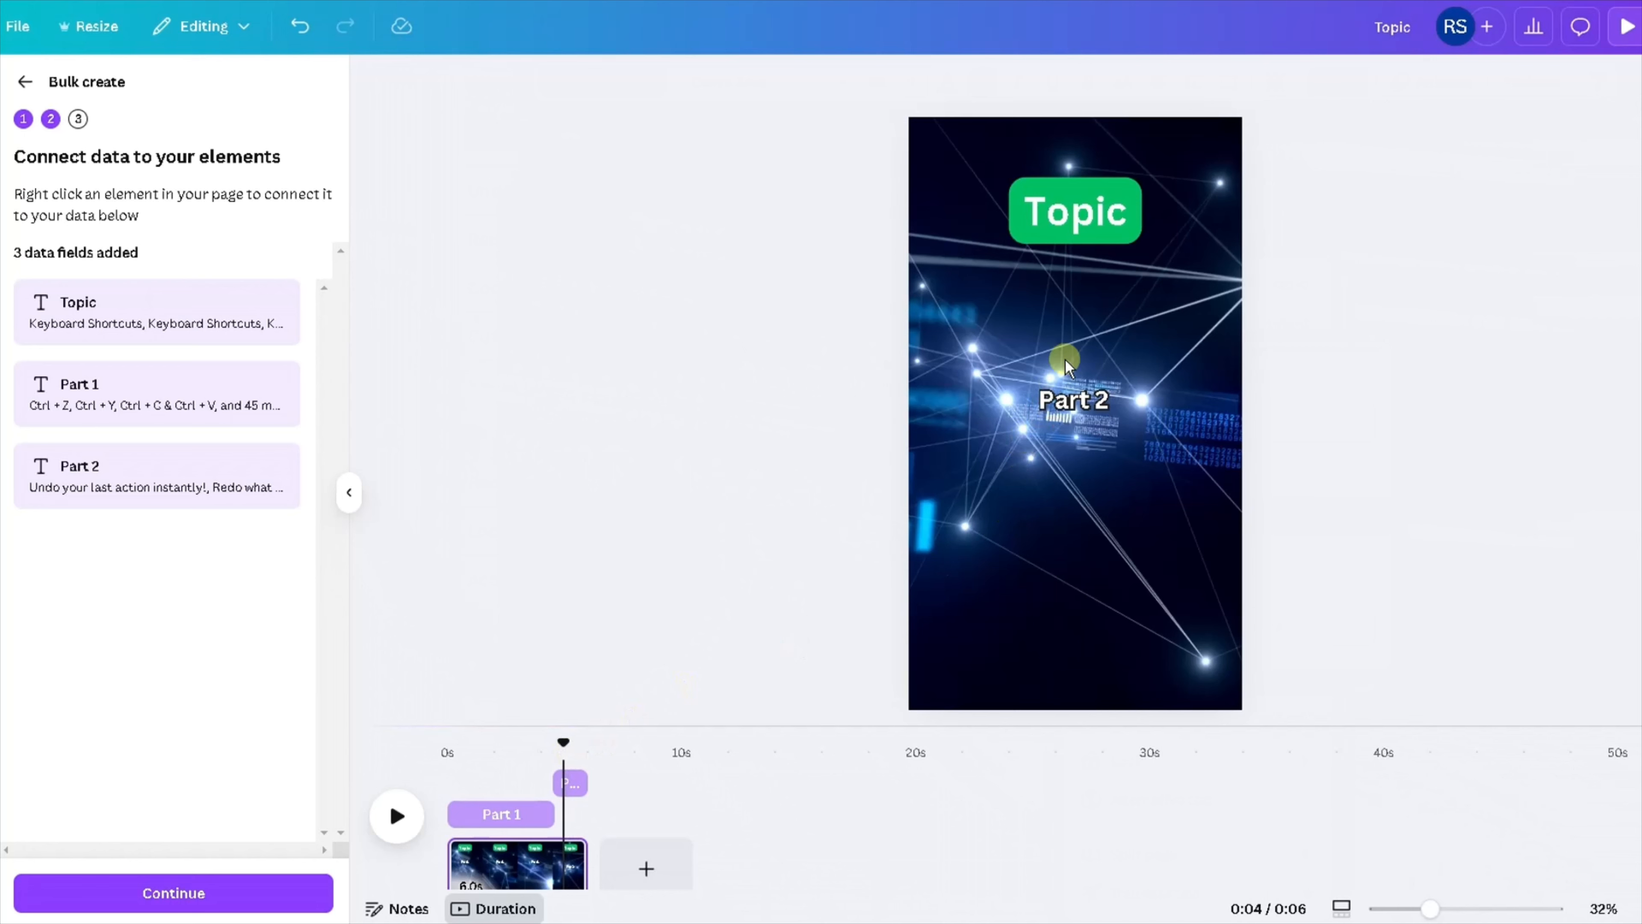
{"action": "left_click", "coordinate": [1065, 397]}
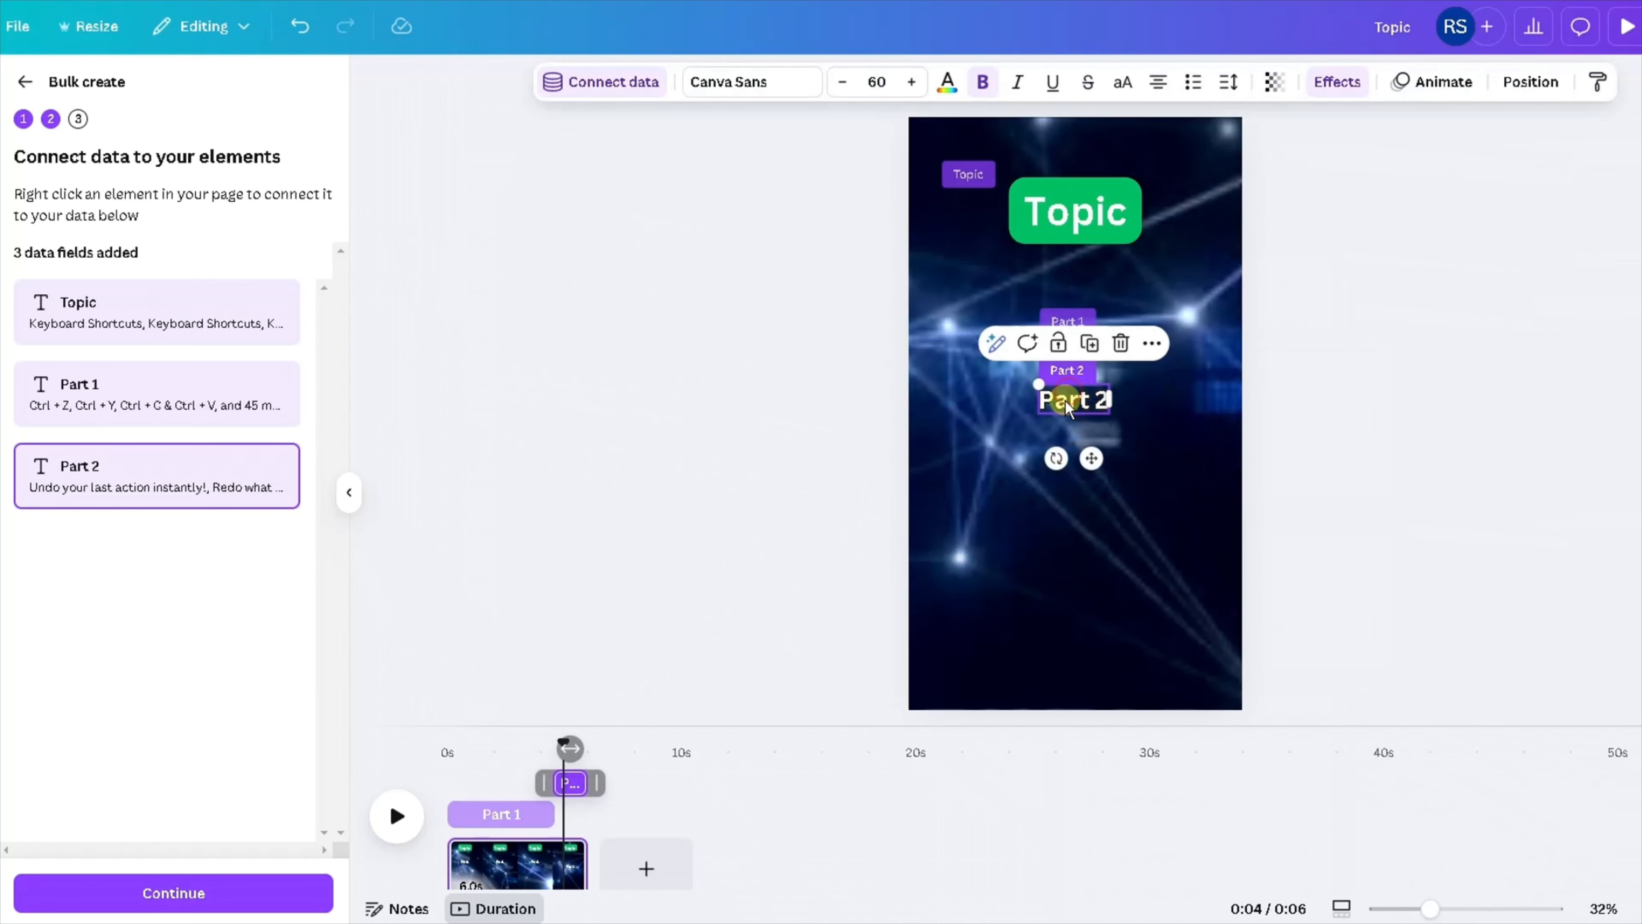
{"action": "left_click_drag", "start_coordinate": [1052, 404], "coordinate": [1050, 350]}
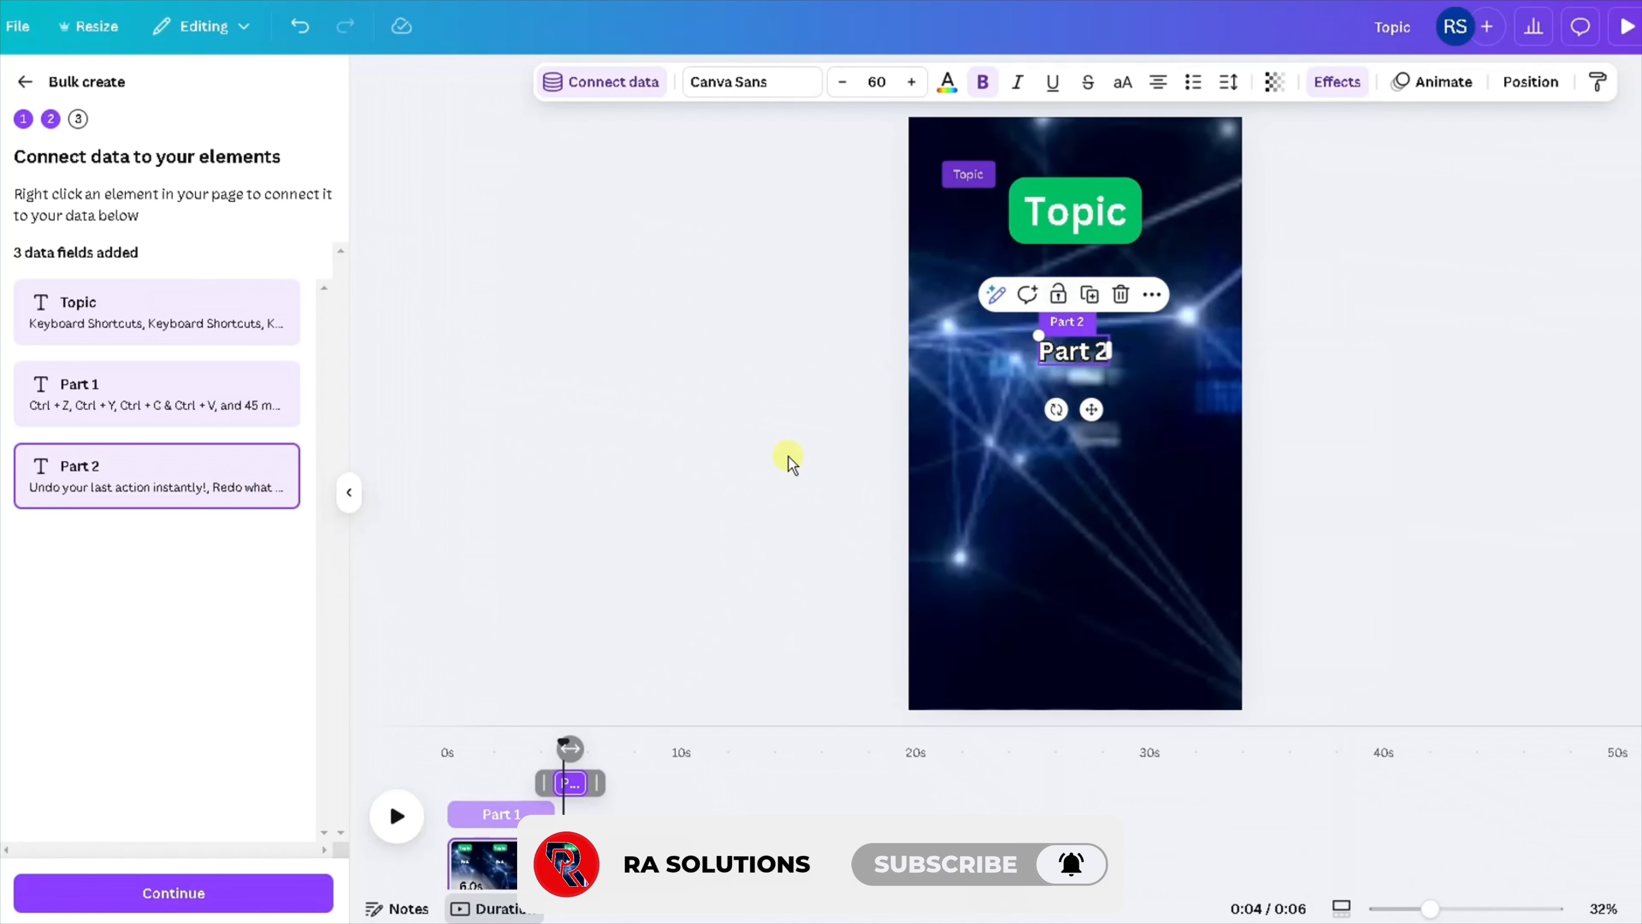
{"action": "left_click", "coordinate": [460, 767]}
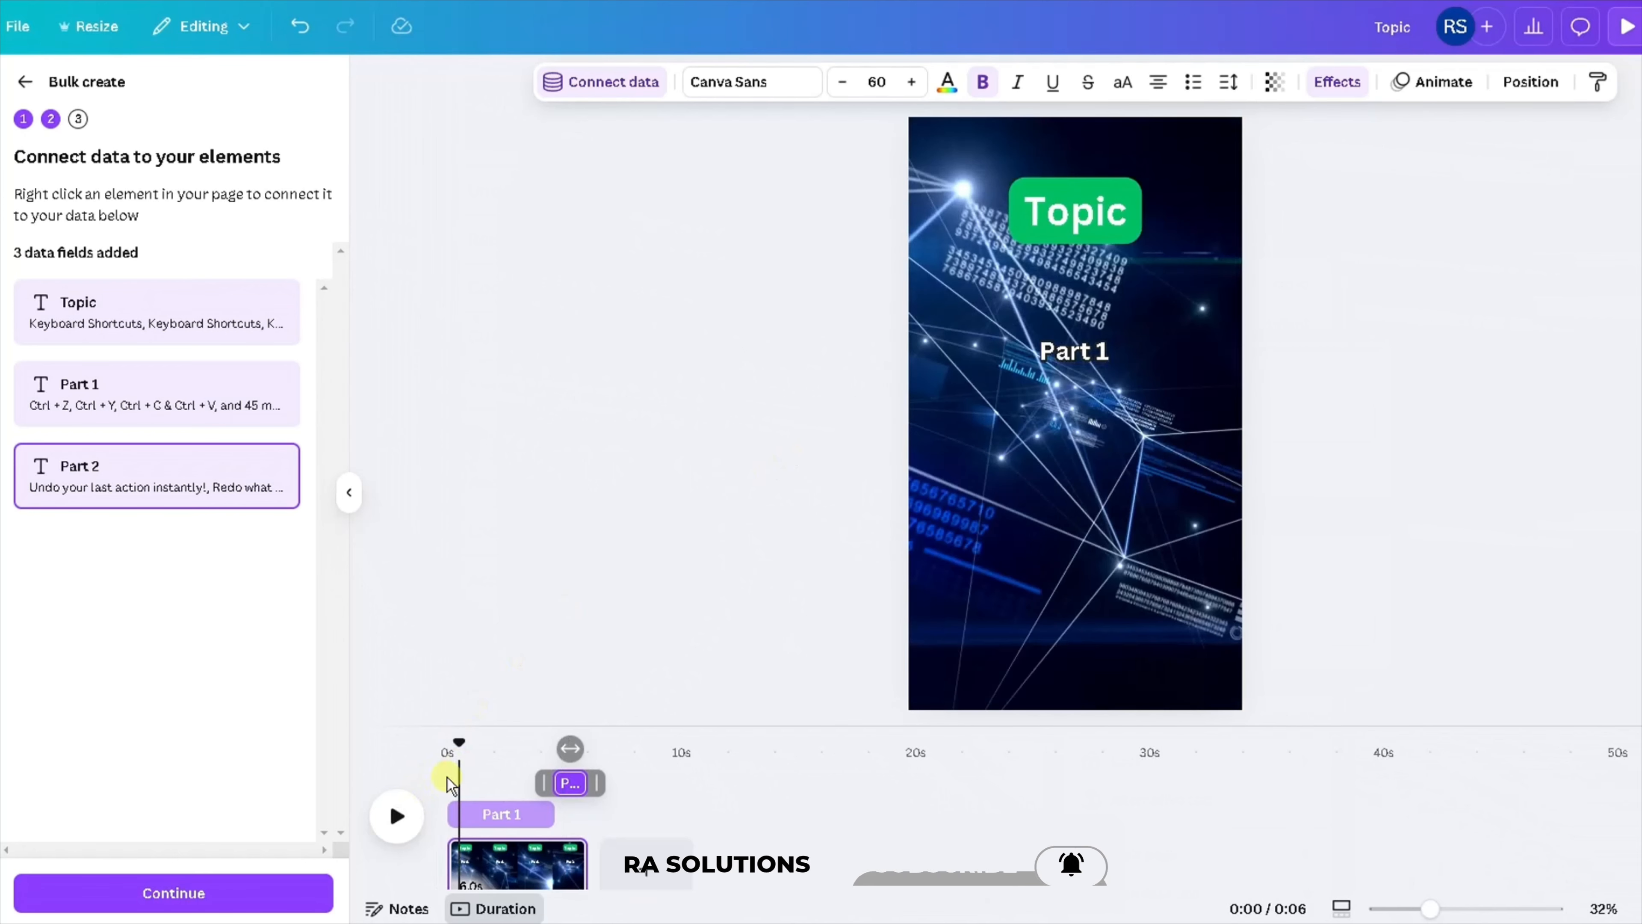
{"action": "left_click", "coordinate": [398, 816]}
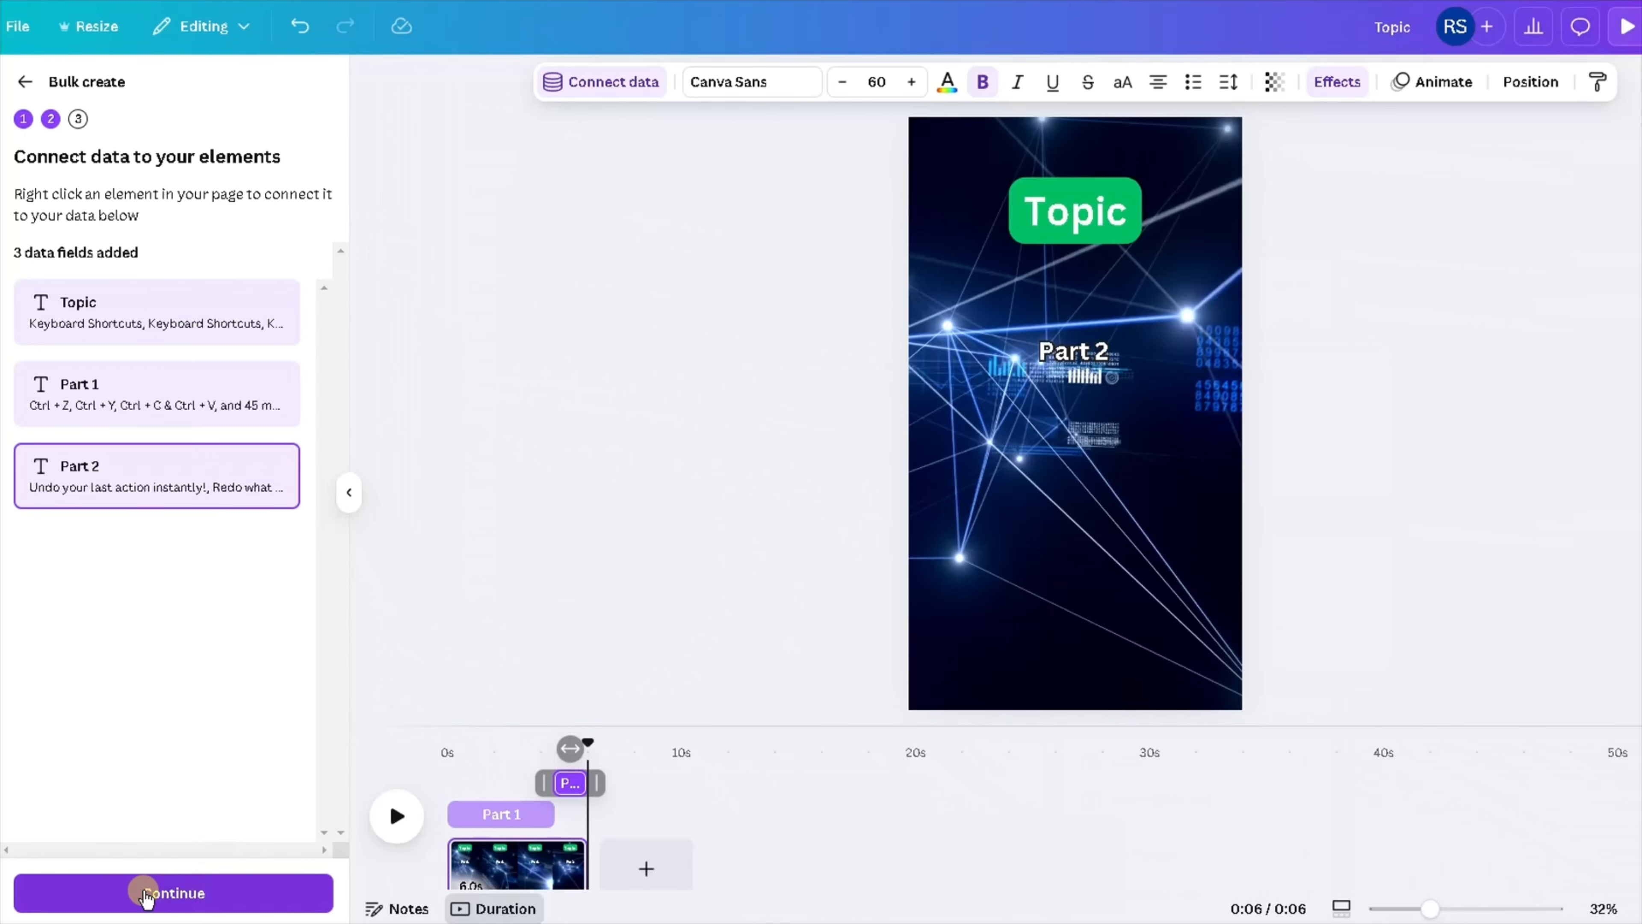
Continue to the apply-data step and generate 48 designs with all data rows selected.
{"action": "left_click", "coordinate": [184, 903]}
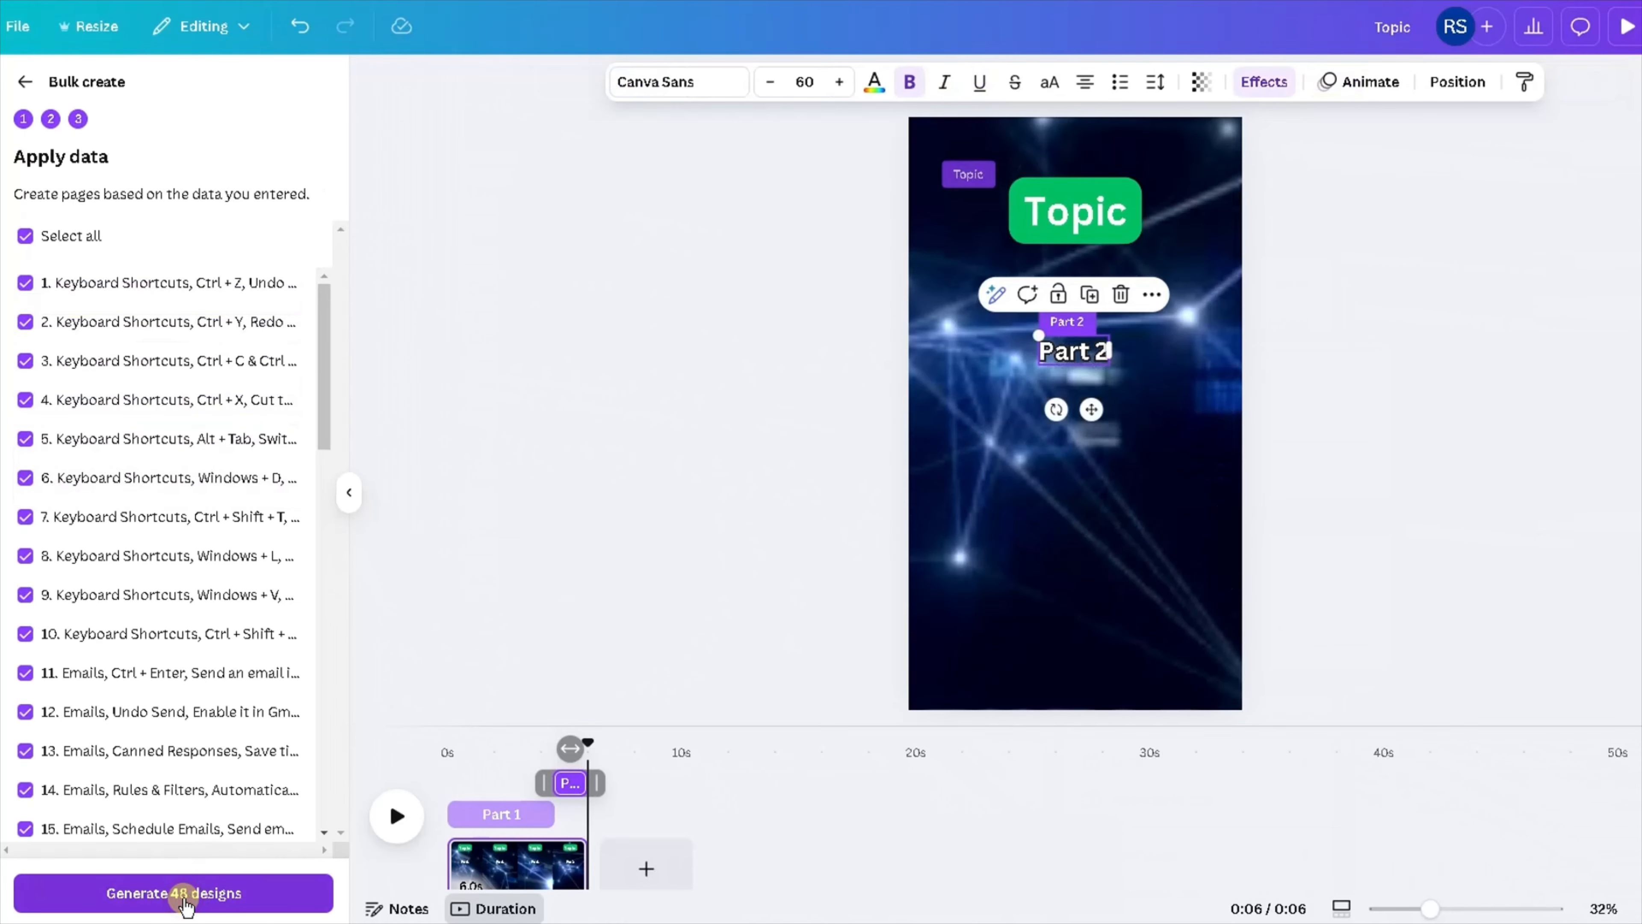
{"action": "left_click_drag", "start_coordinate": [326, 409], "coordinate": [356, 800]}
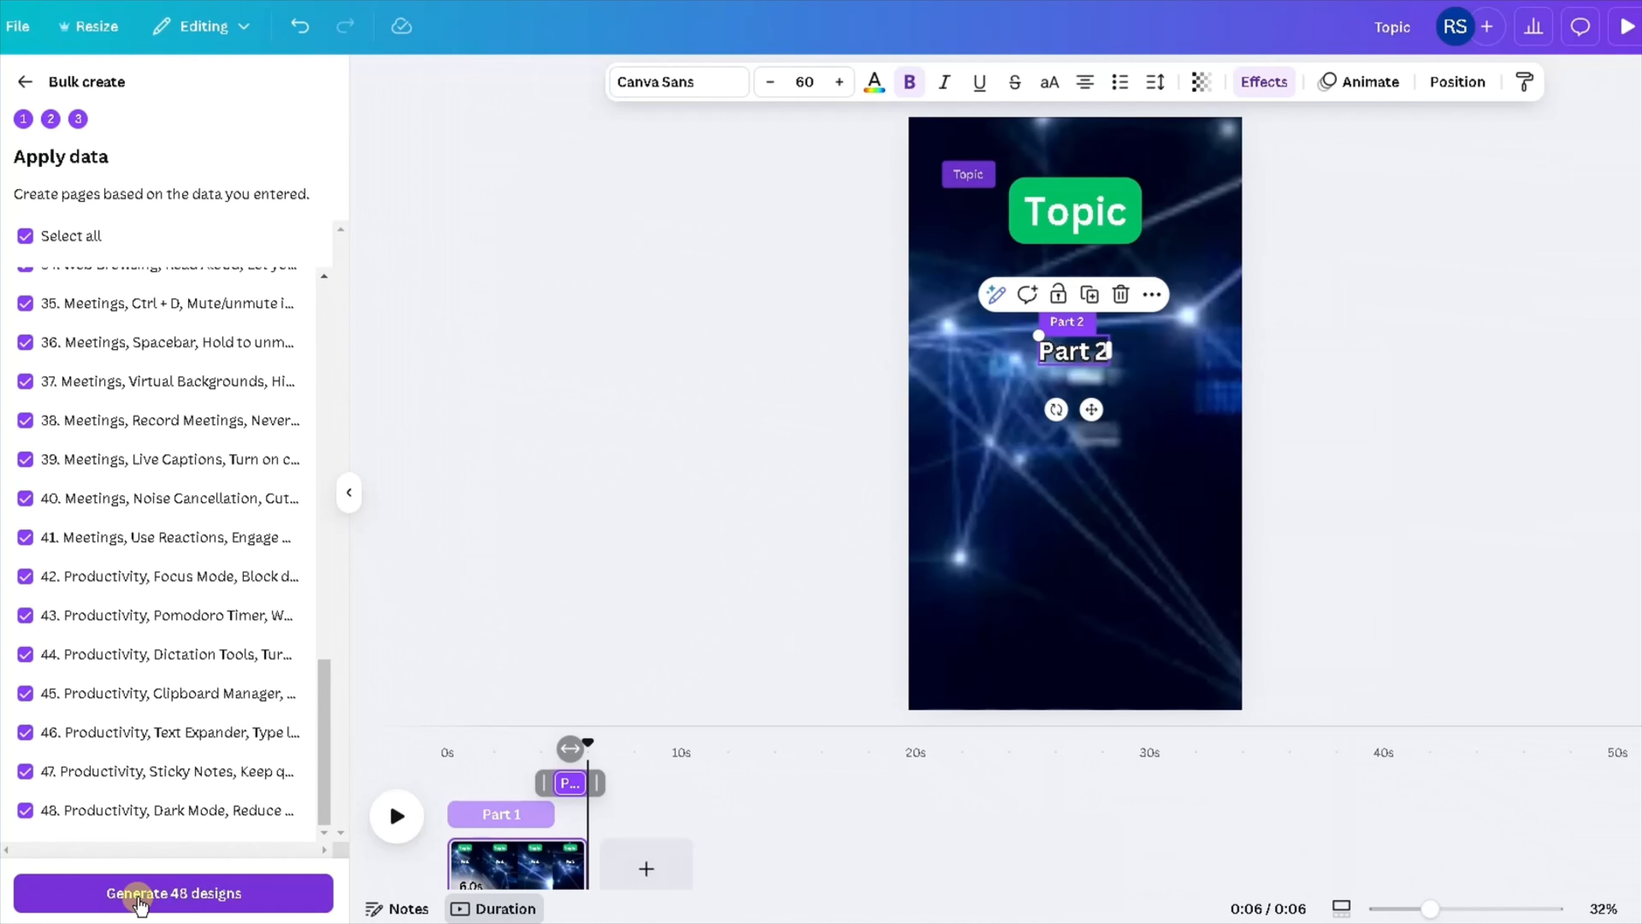
{"action": "left_click", "coordinate": [180, 899]}
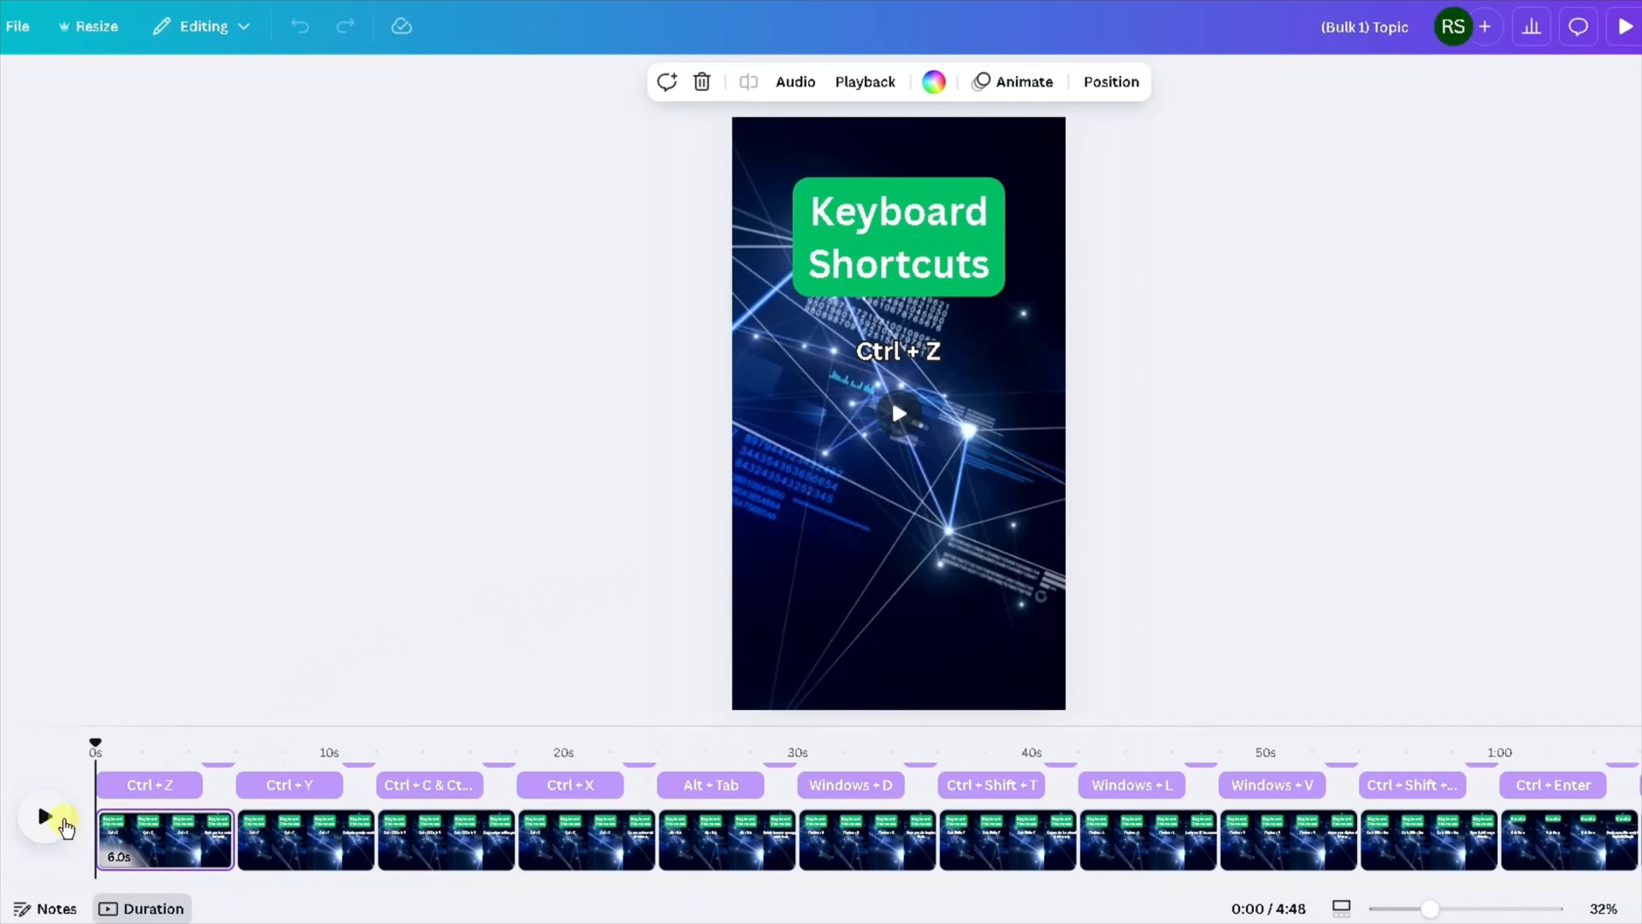
Play the generated bulk video from the start and pause it to review the filled-in text.
{"action": "left_click", "coordinate": [45, 817]}
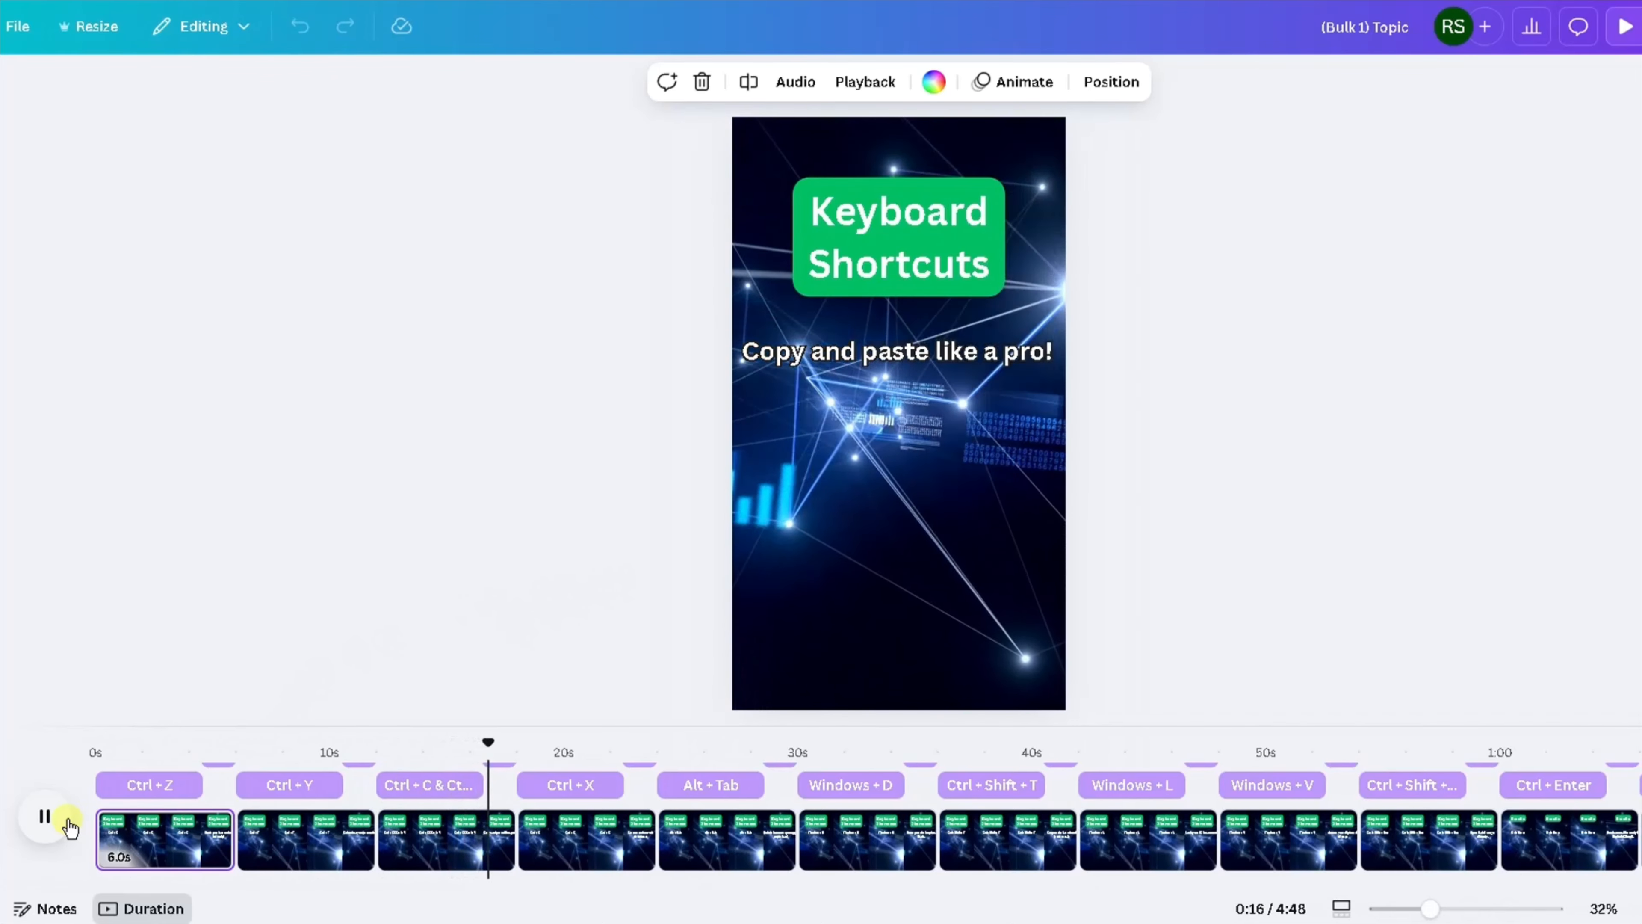
{"action": "left_click", "coordinate": [67, 820]}
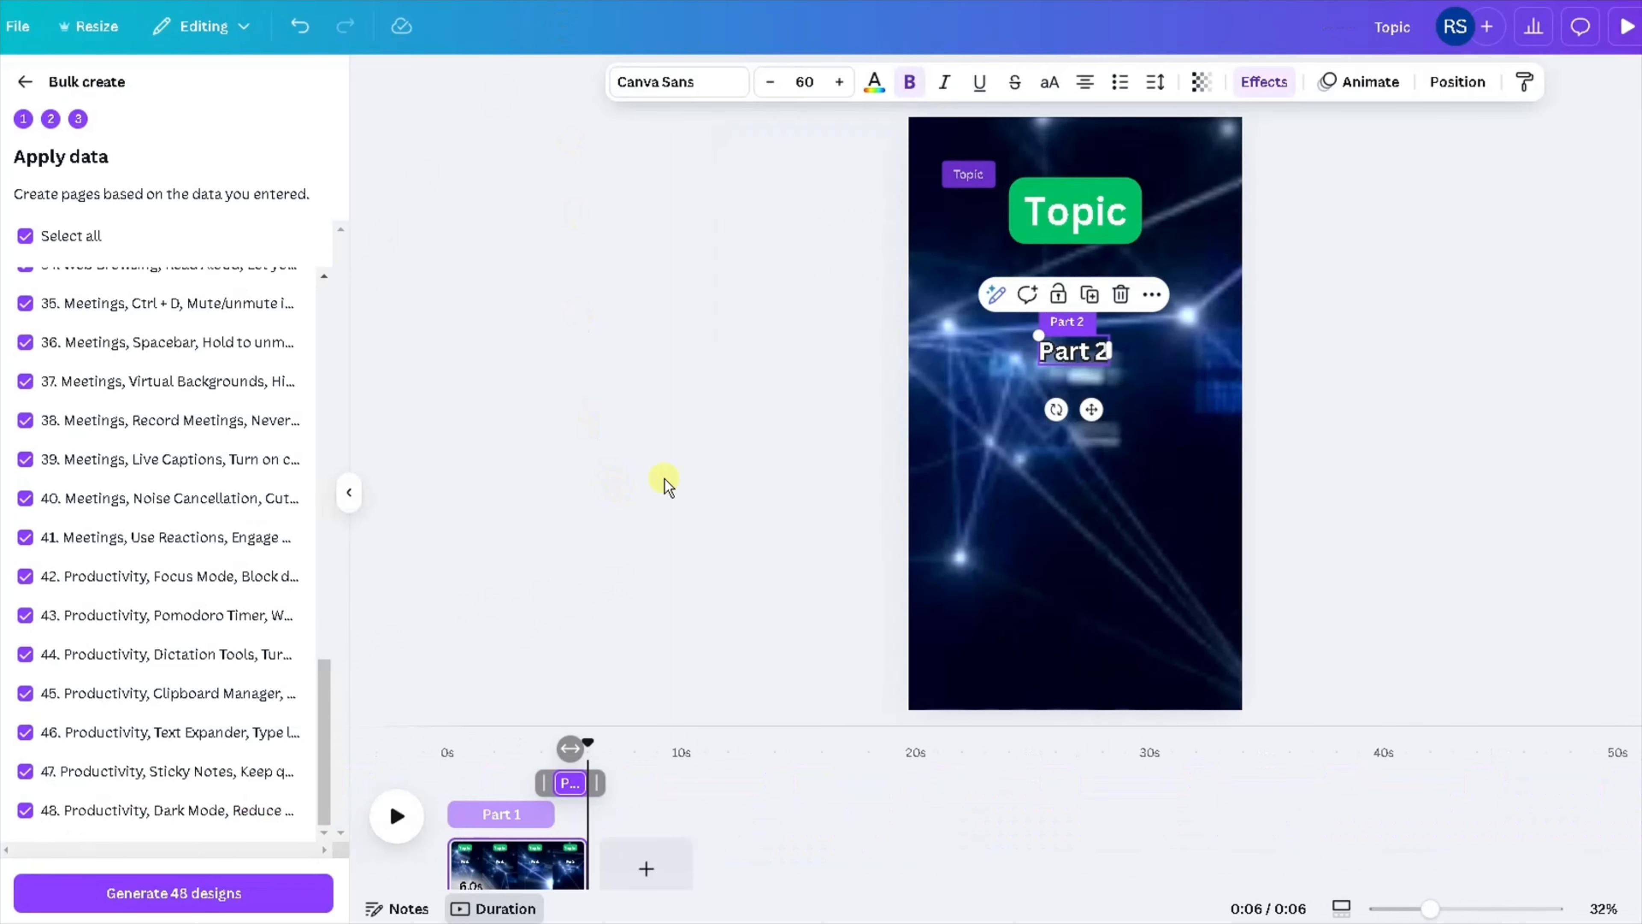
Move the Part 2 text down below the Part 1 text in the template design.
{"action": "left_click_drag", "start_coordinate": [1063, 359], "coordinate": [1060, 399]}
{"action": "left_click", "coordinate": [782, 375]}
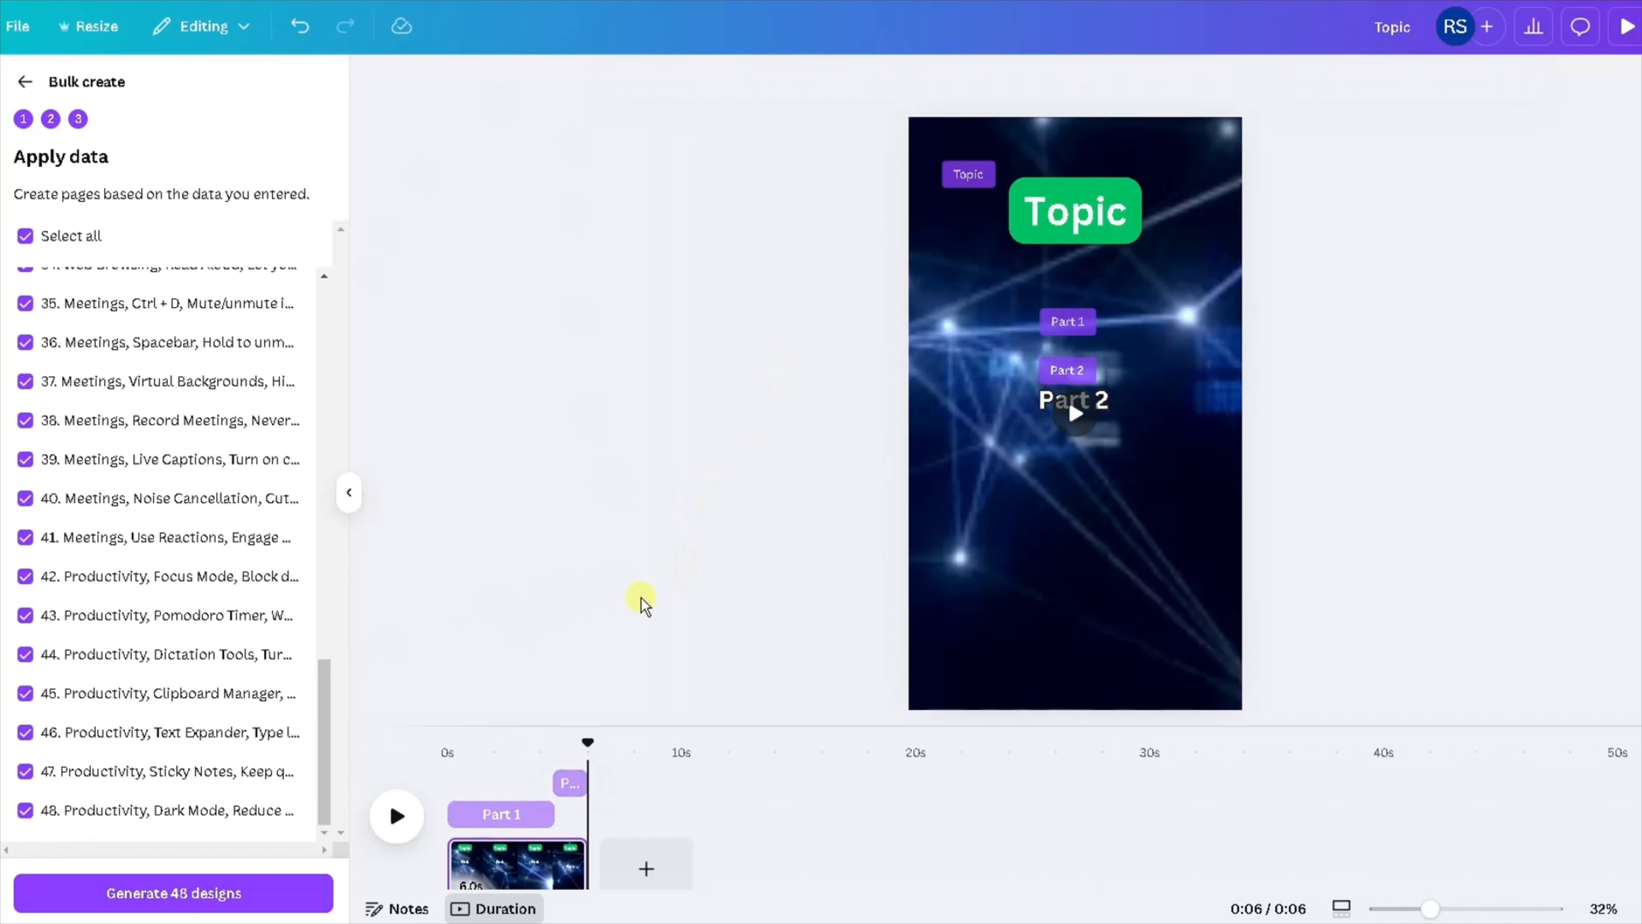
Select the Part 1 clip and widen the Part 1 text box to span almost the full frame width.
{"action": "left_click", "coordinate": [464, 813]}
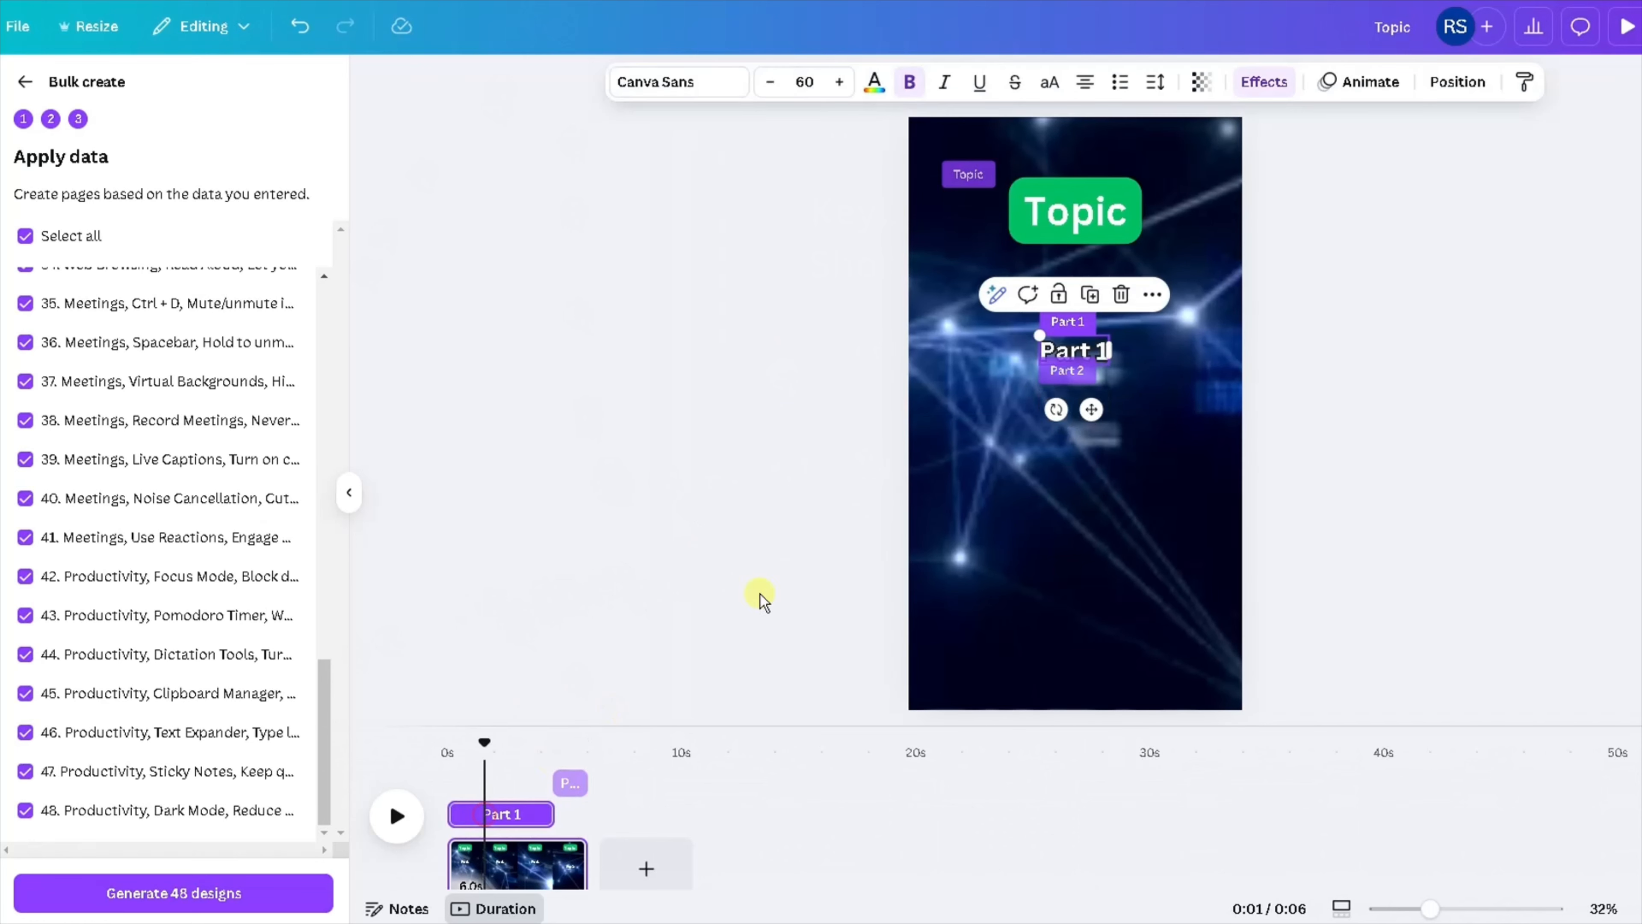
{"action": "left_click", "coordinate": [1077, 192]}
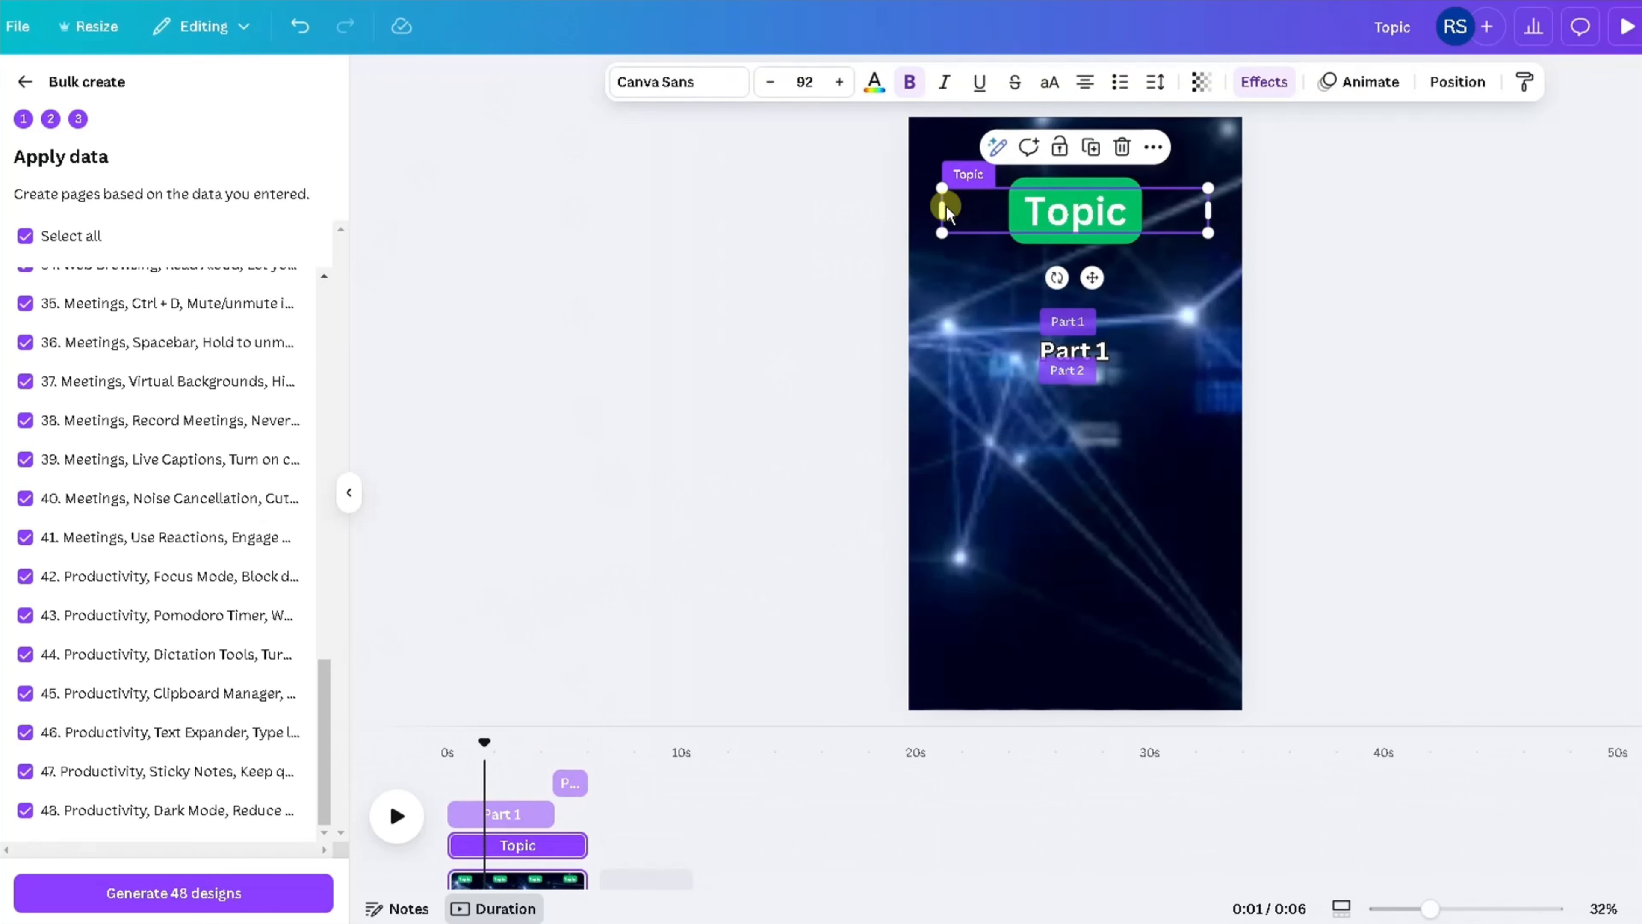
{"action": "left_click", "coordinate": [1057, 351]}
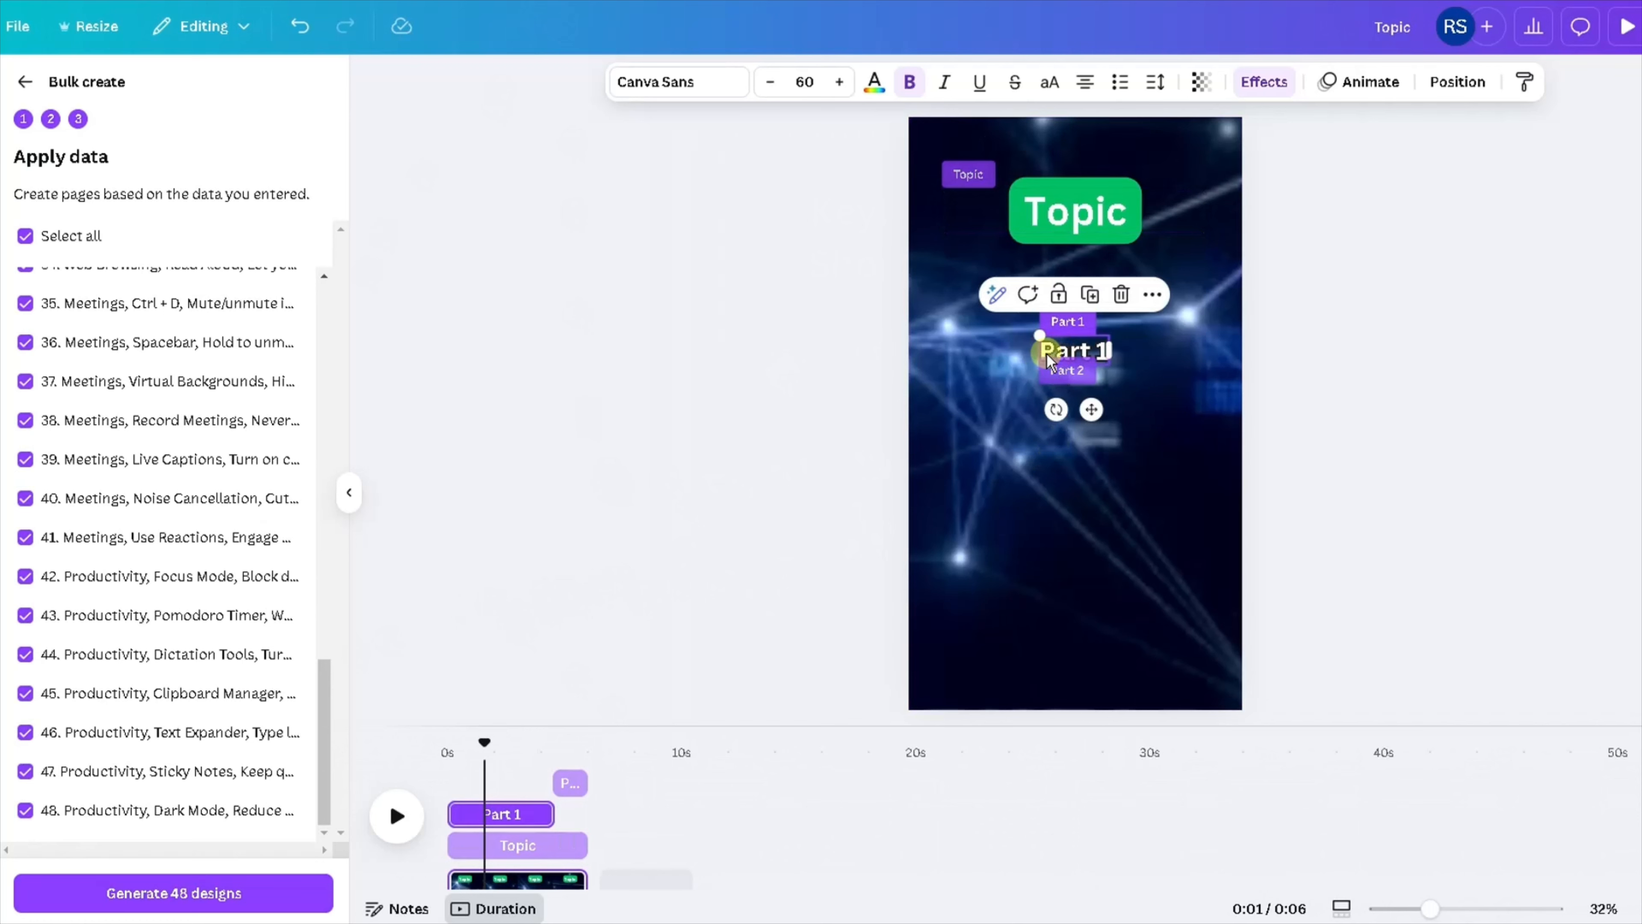
{"action": "double_click", "coordinate": [1057, 349]}
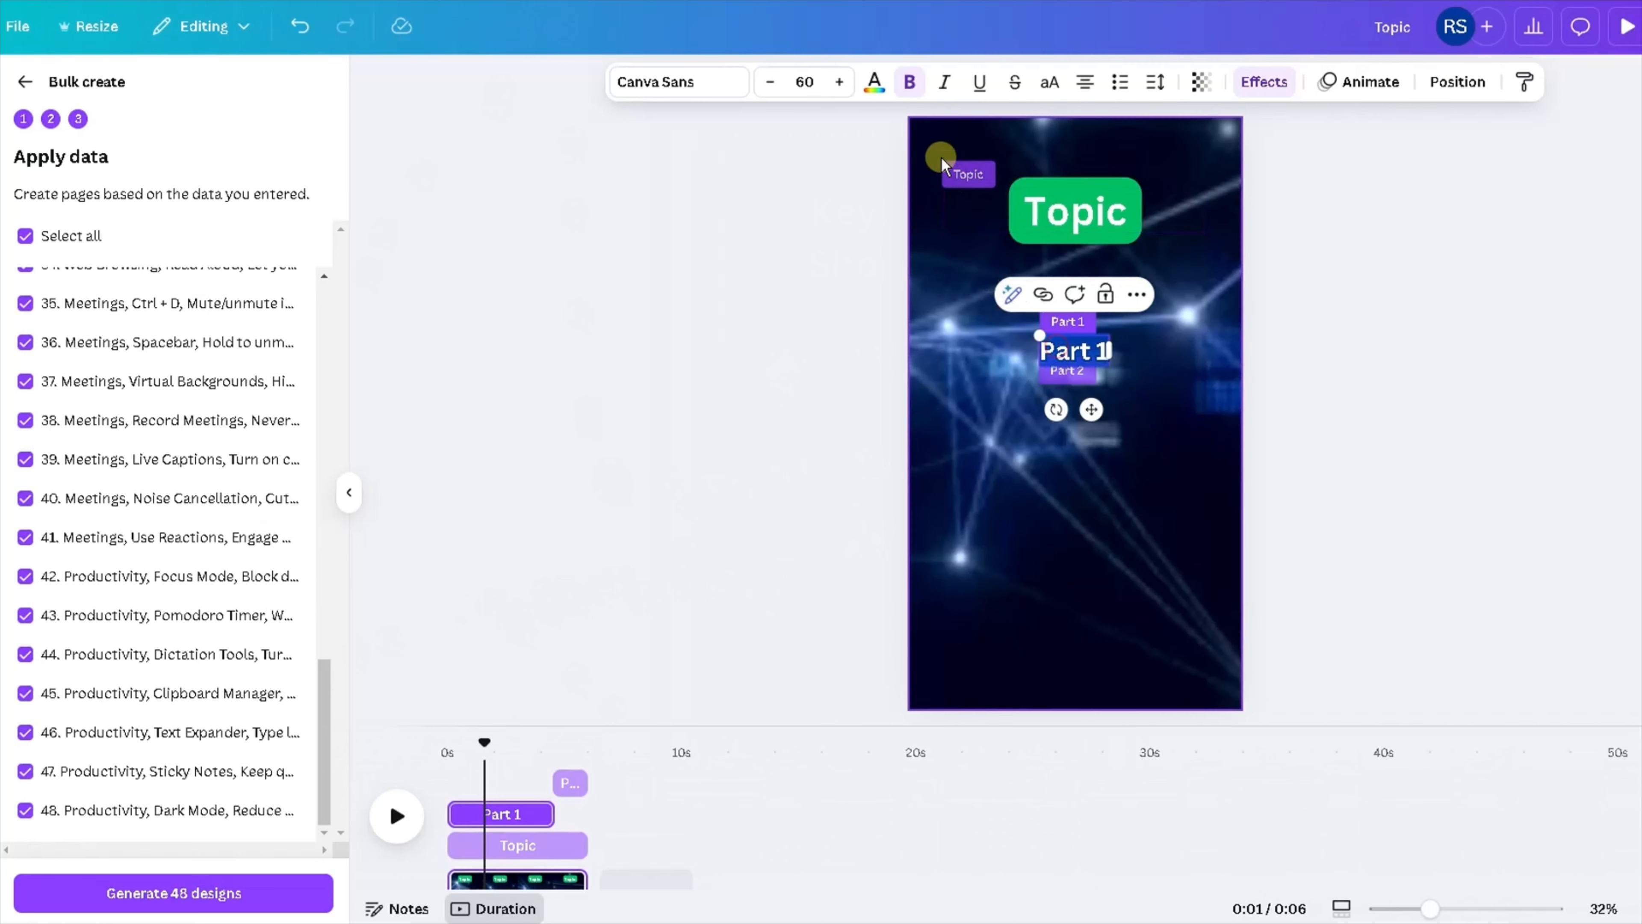
{"action": "left_click_drag", "start_coordinate": [1112, 348], "coordinate": [1212, 347]}
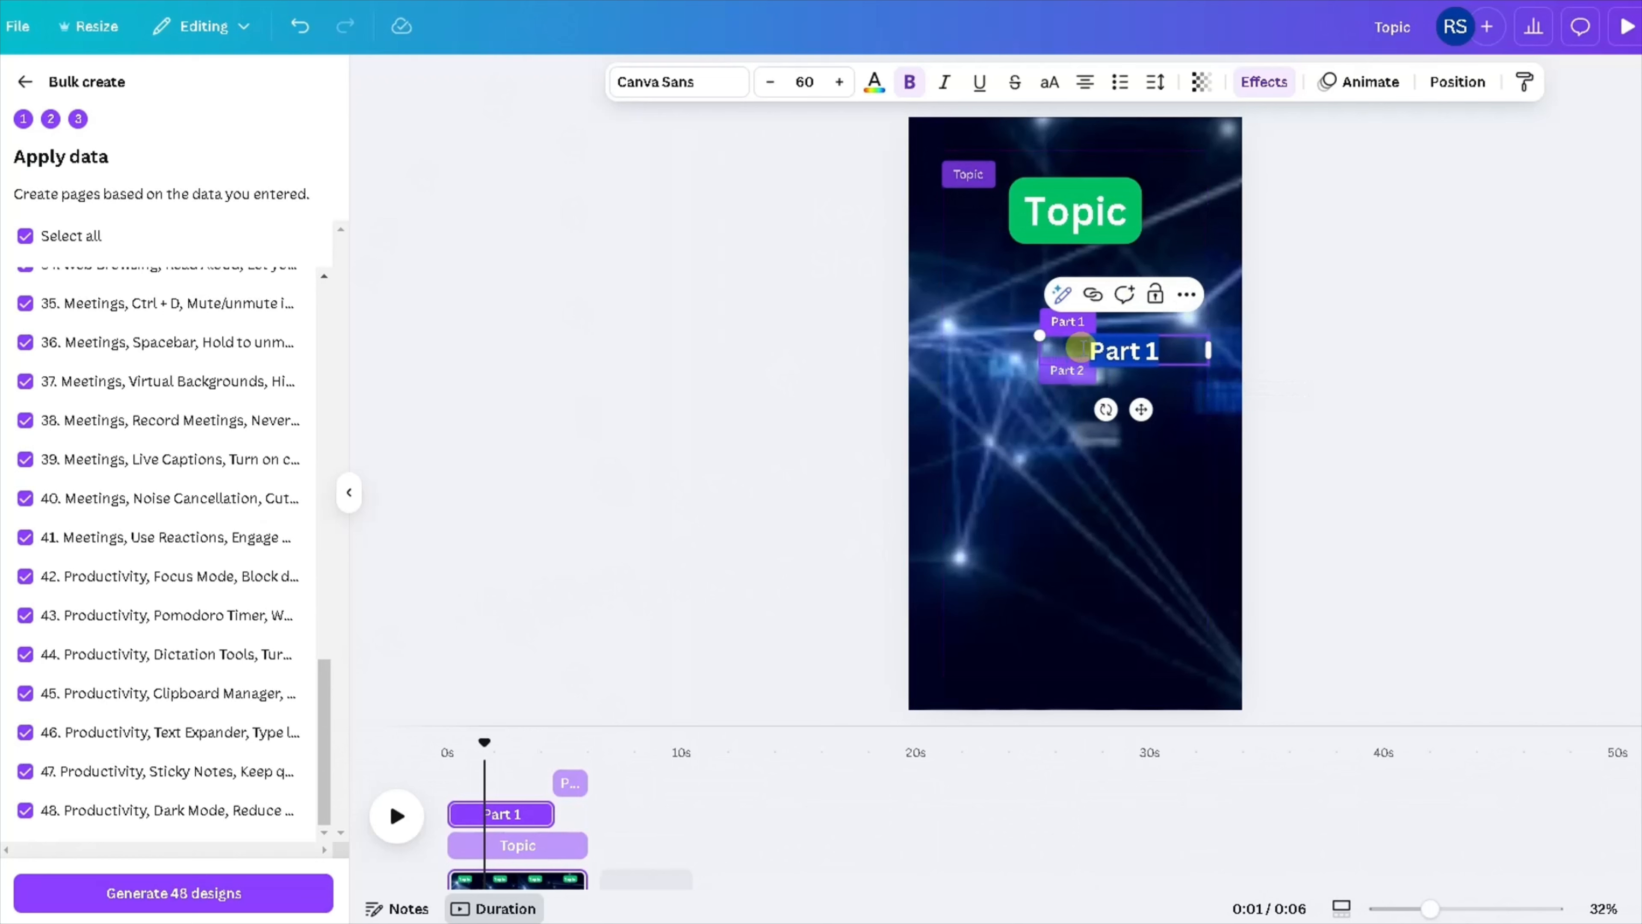
{"action": "left_click_drag", "start_coordinate": [1037, 352], "coordinate": [940, 350]}
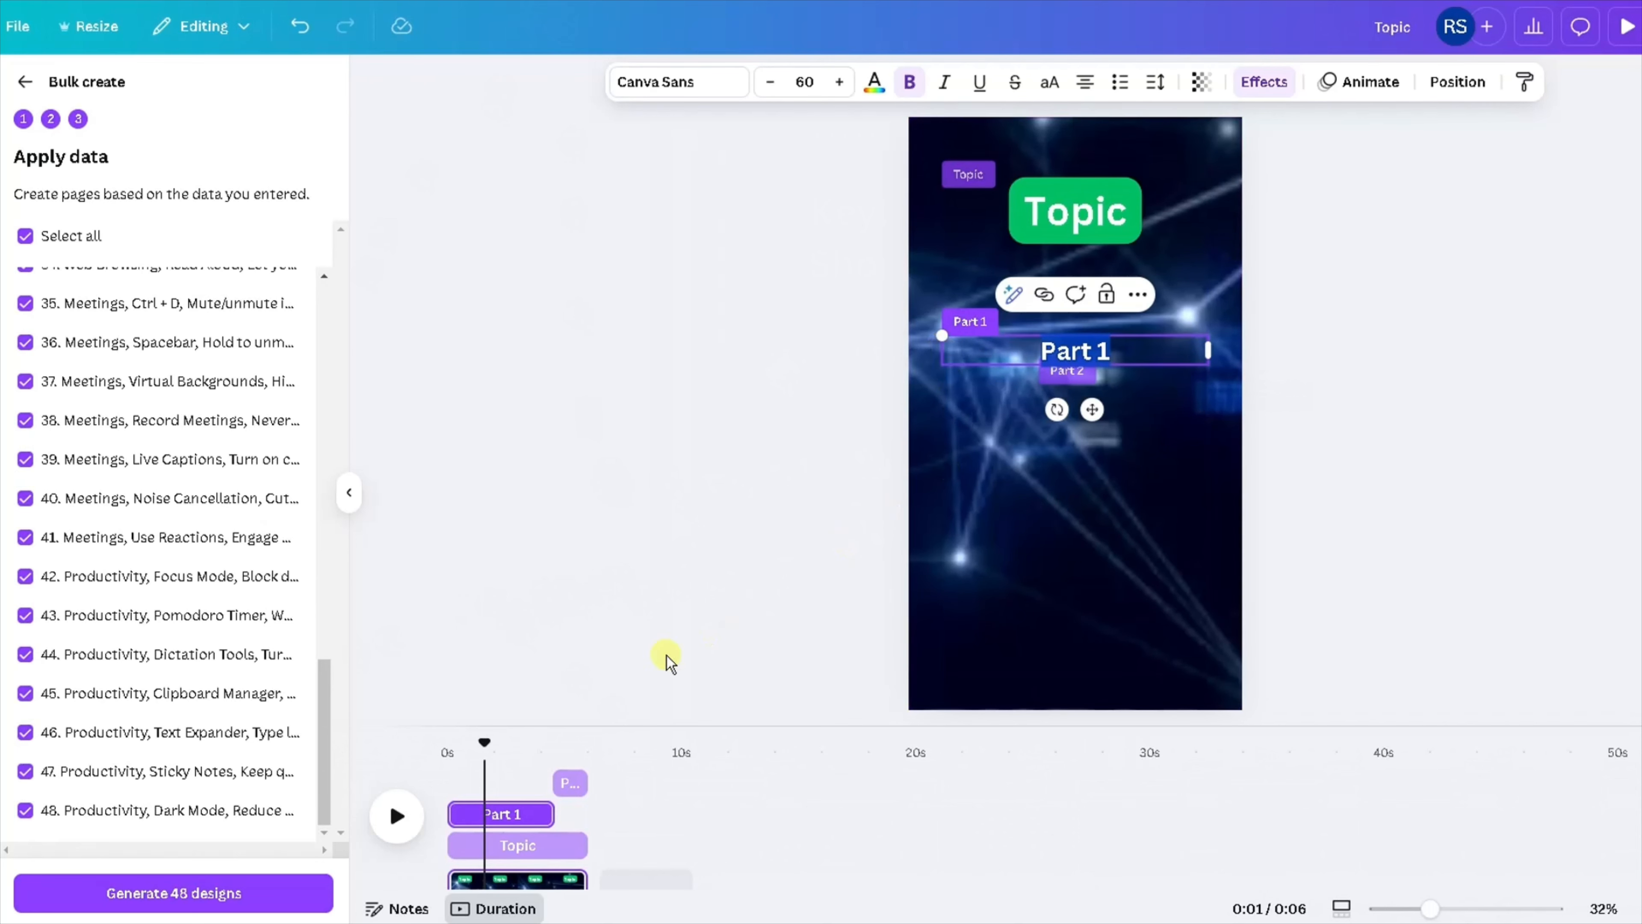
Select the Part 2 clip in the timeline to adjust the Part 2 text.
{"action": "left_click", "coordinate": [570, 779]}
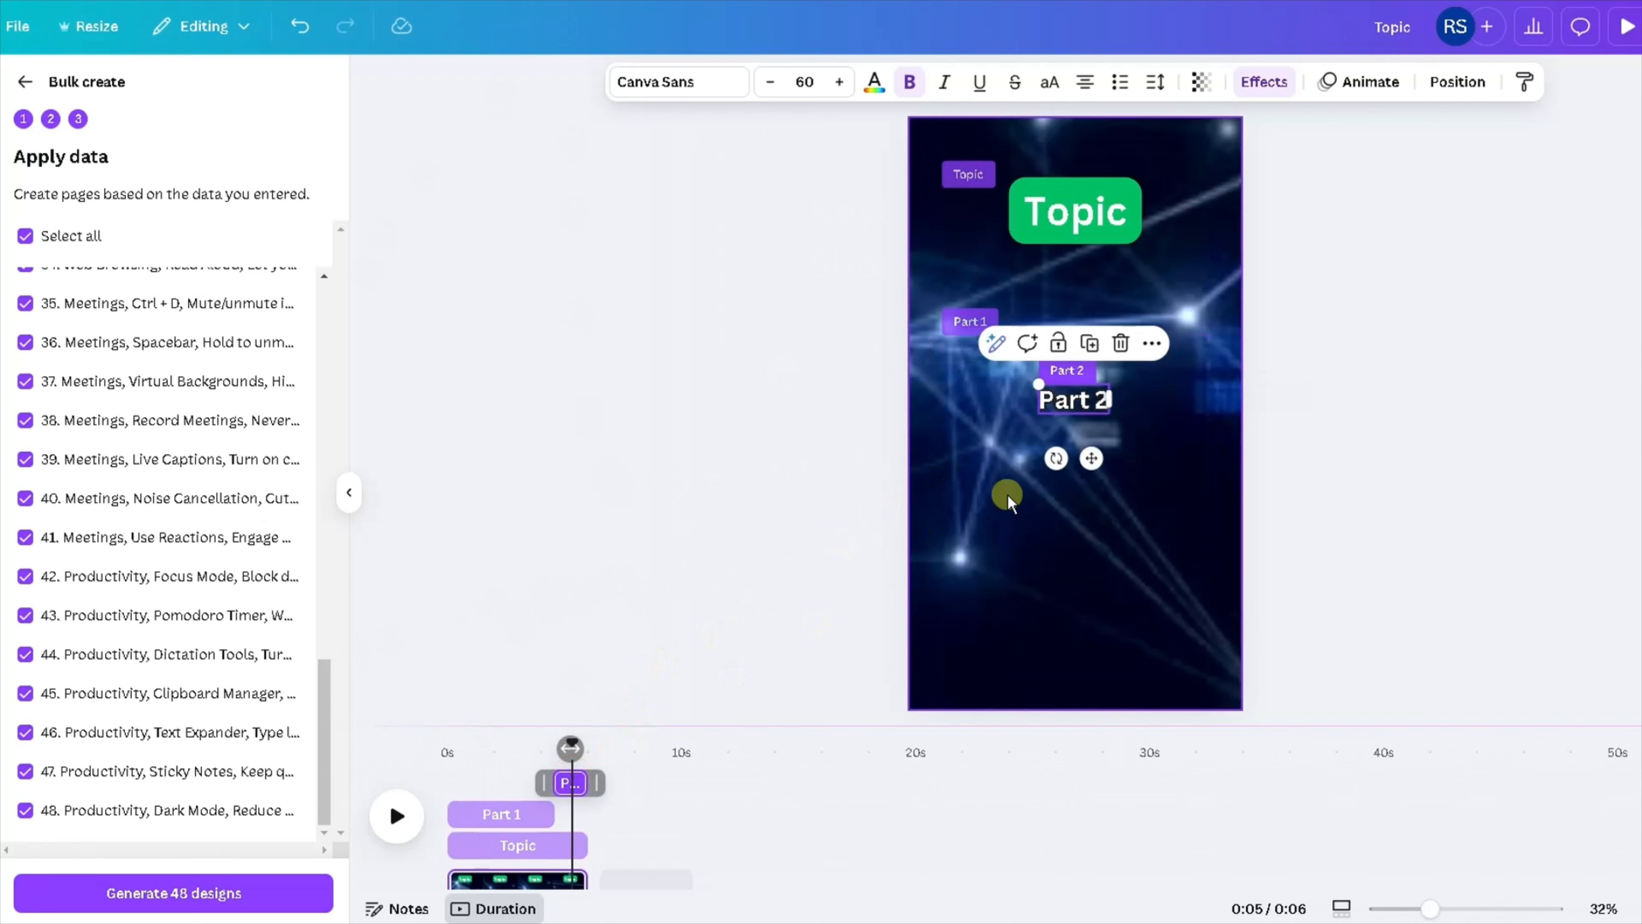